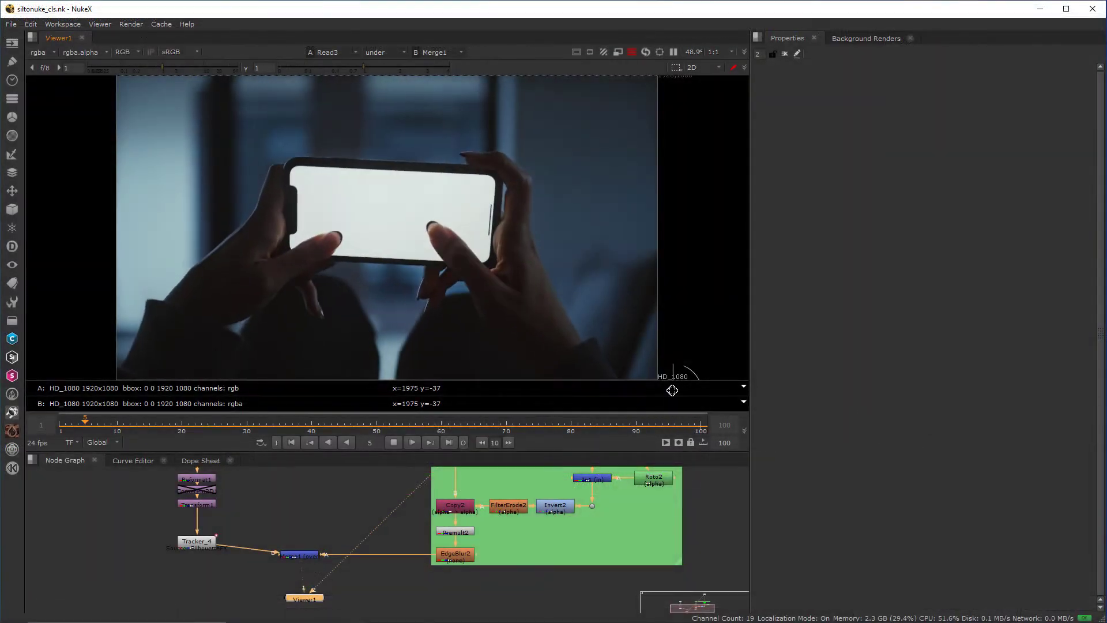
left_click_drag(673, 390, 441, 361)
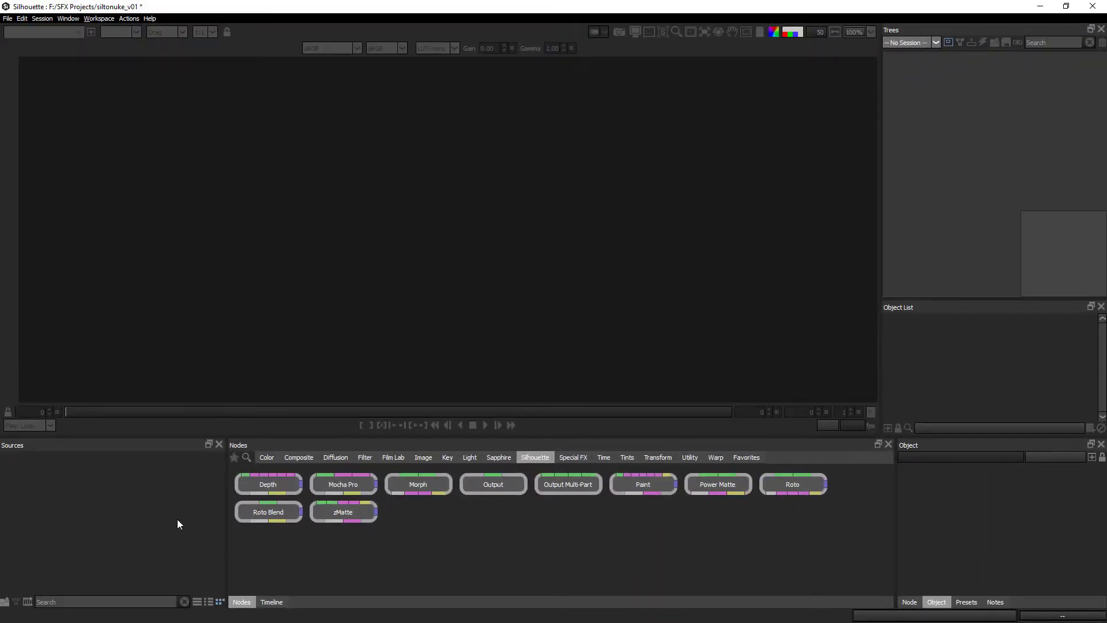
double_click(151, 501)
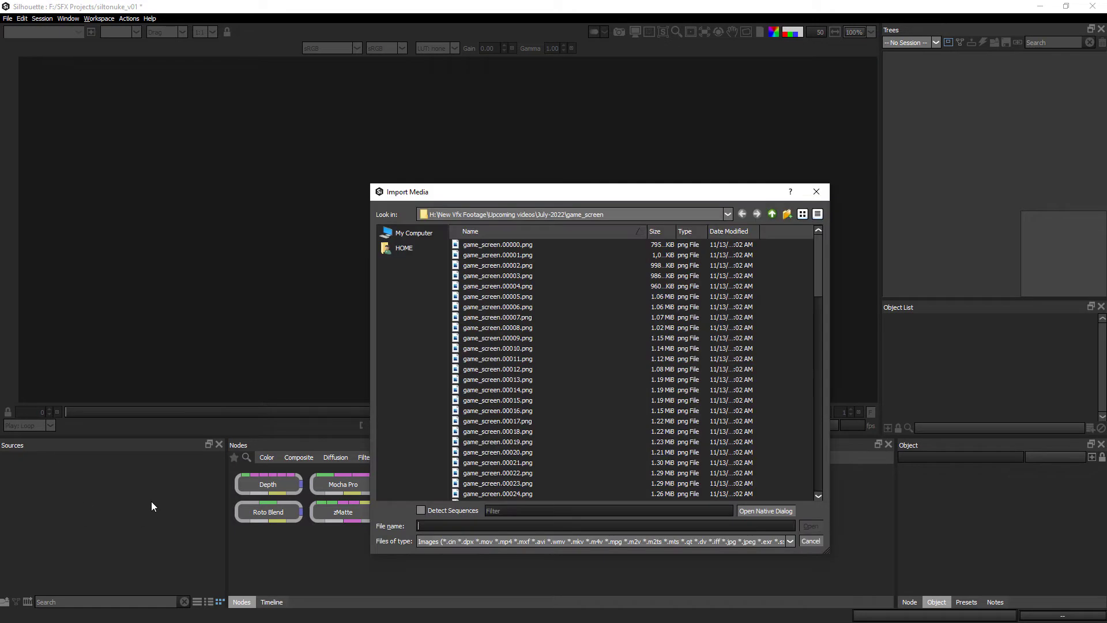
left_click(772, 214)
double_click(486, 288)
left_click(421, 511)
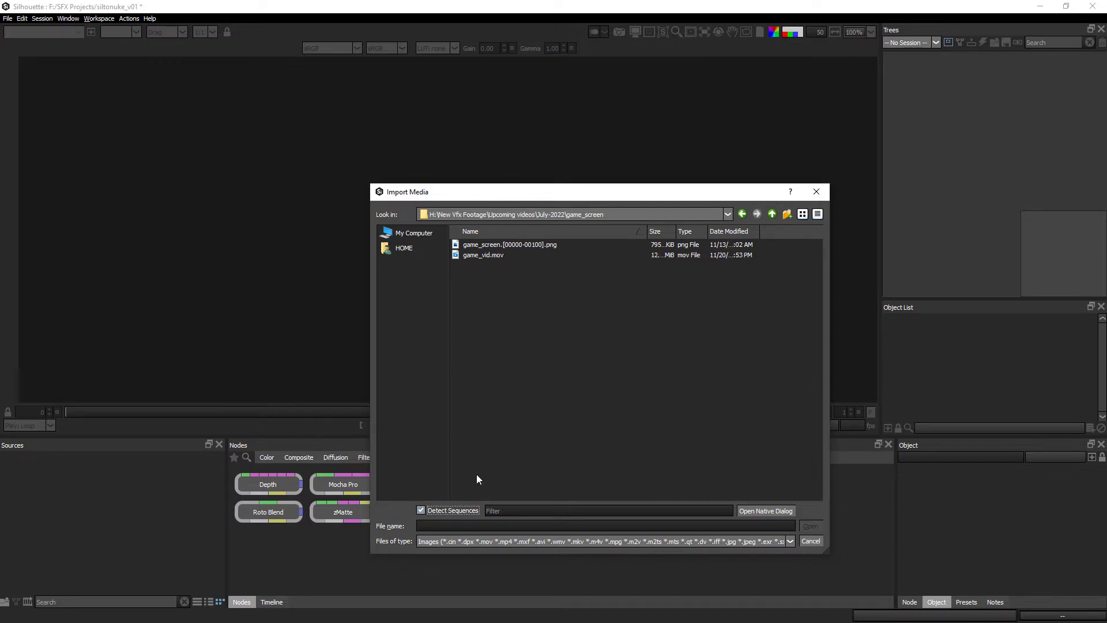
left_click(552, 247)
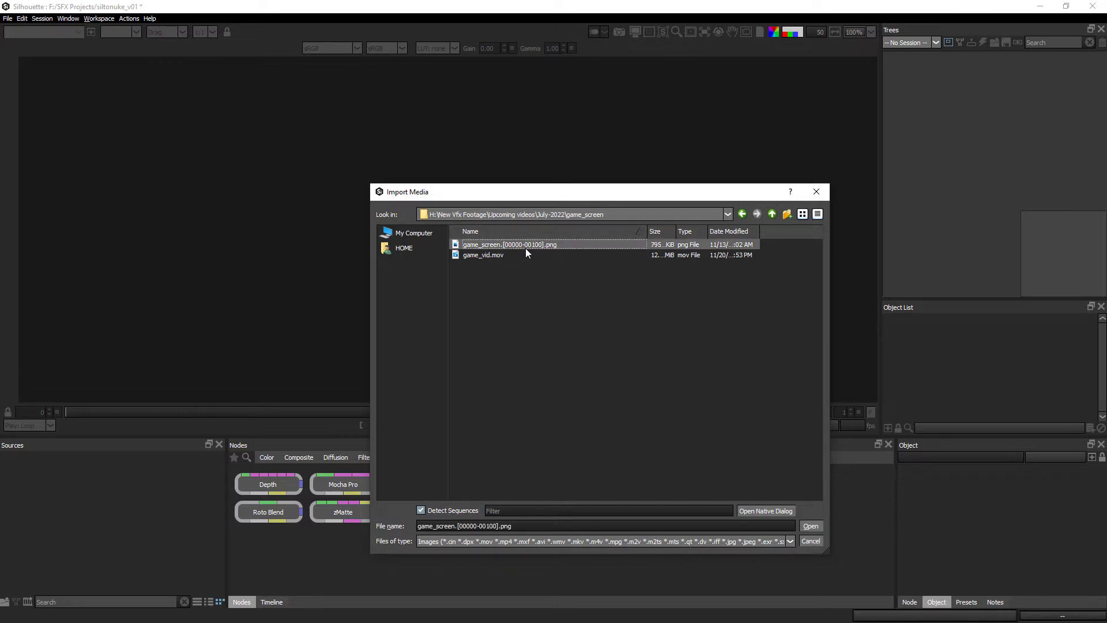
left_click(807, 527)
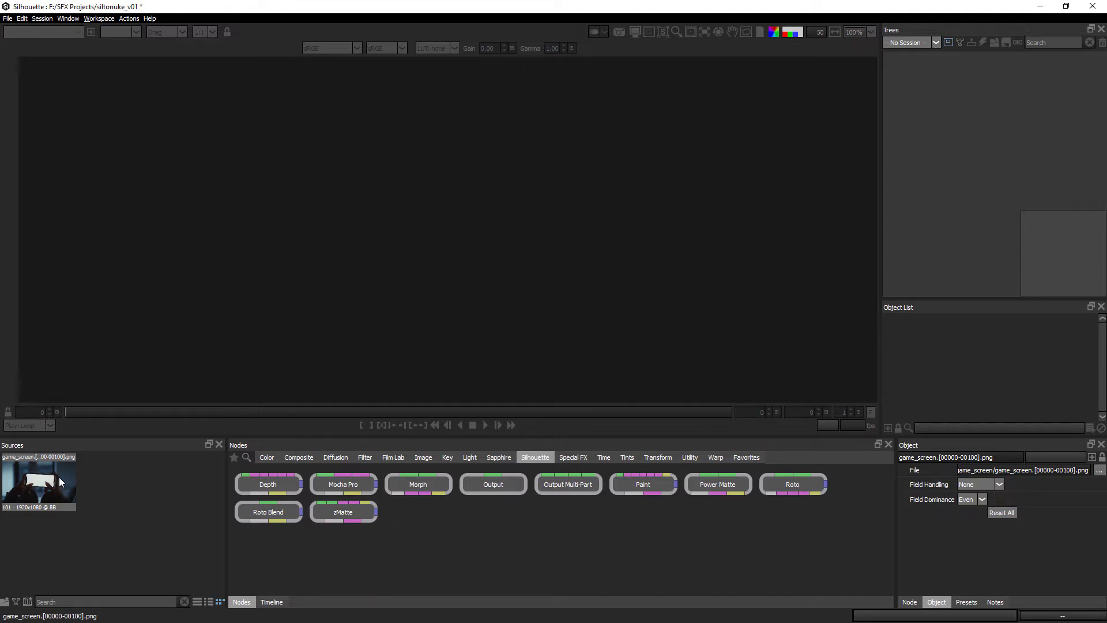
Step: Create a new Roto-template session from the imported image sequence at 1920 x 1080, 101 frames and 23.976 fps
key("ctrl+n")
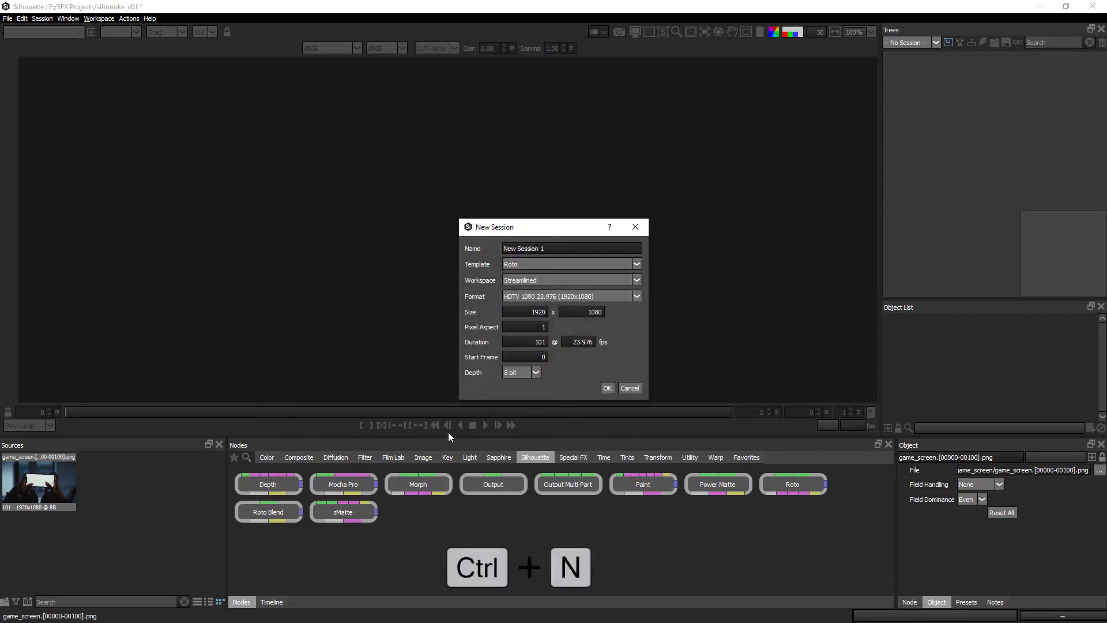
left_click(627, 387)
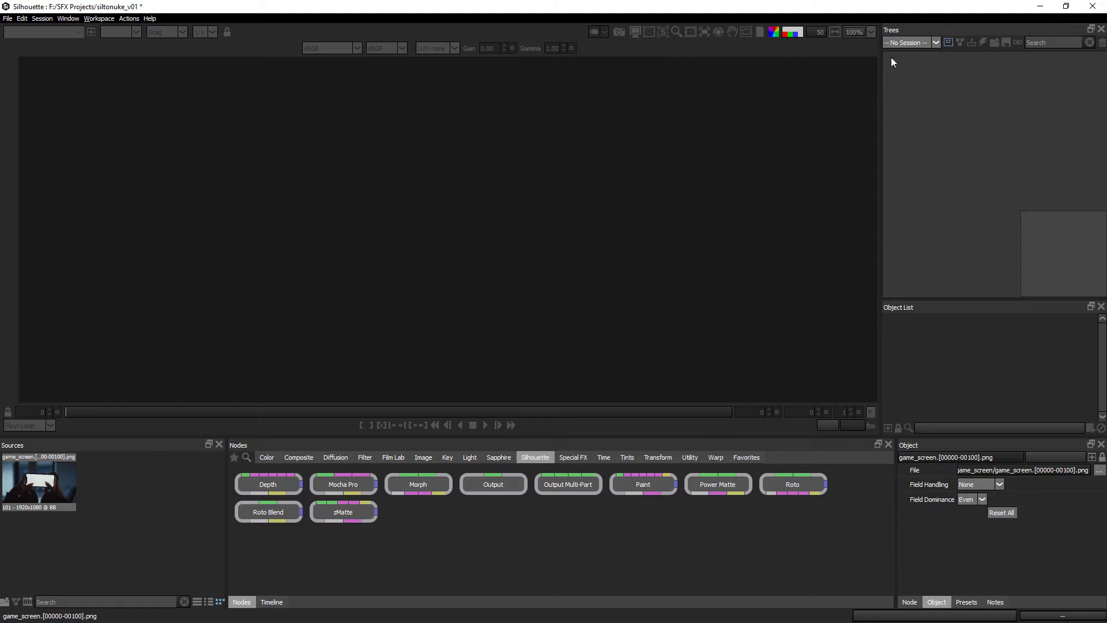
left_click_drag(47, 489, 996, 164)
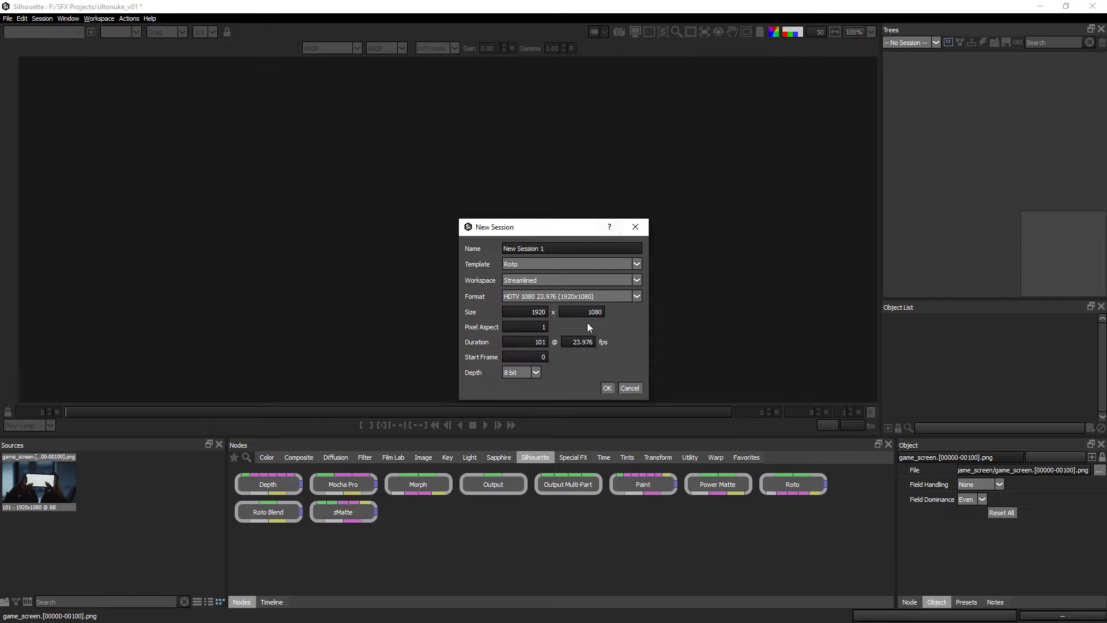
left_click_drag(544, 249, 487, 252)
left_click_drag(527, 314, 547, 312)
key("Tab")
key("shift+Tab")
key("Tab")
key("Tab")
left_click_drag(536, 344, 549, 342)
left_click(572, 342)
left_click(608, 388)
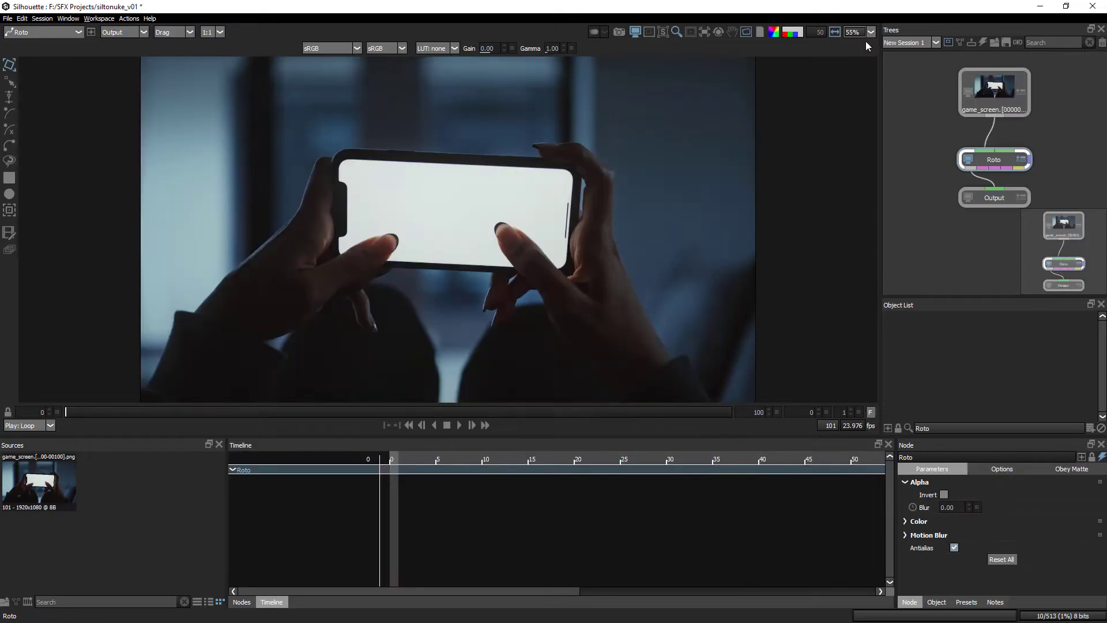
Step: Inspect the source, Roto and Output nodes, and play the footage before returning to the first frame
left_click(993, 99)
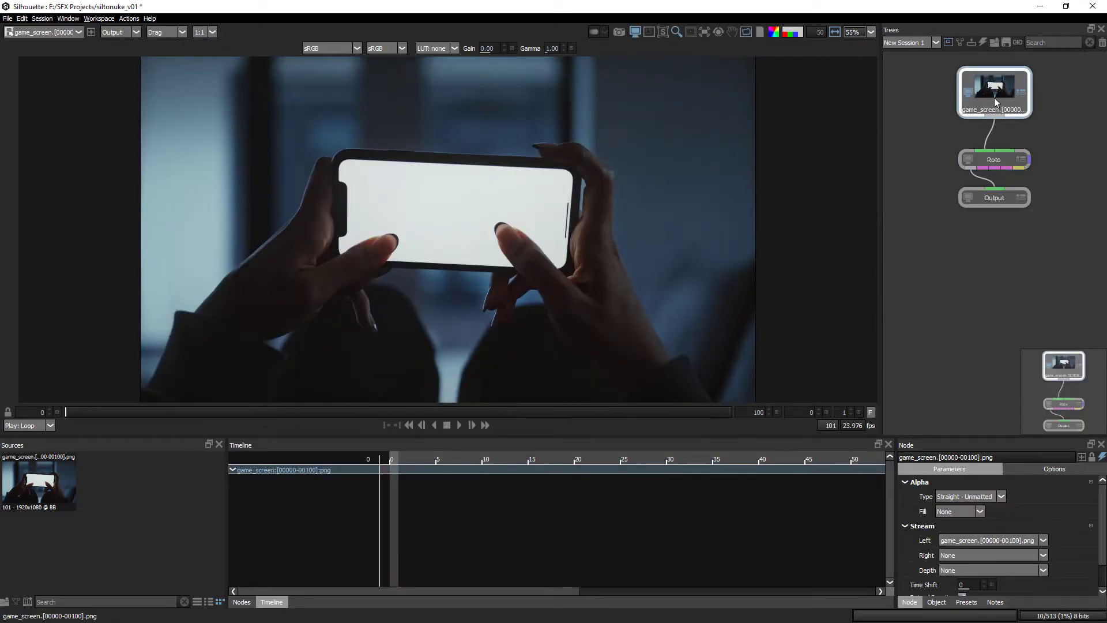
left_click(996, 159)
left_click(995, 199)
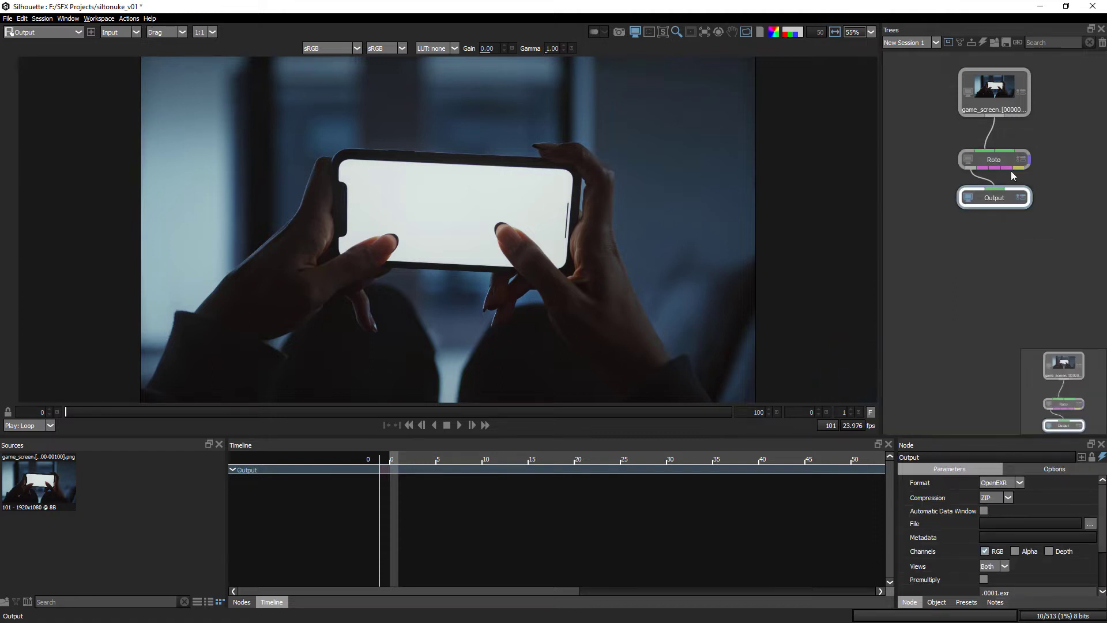
left_click(994, 164)
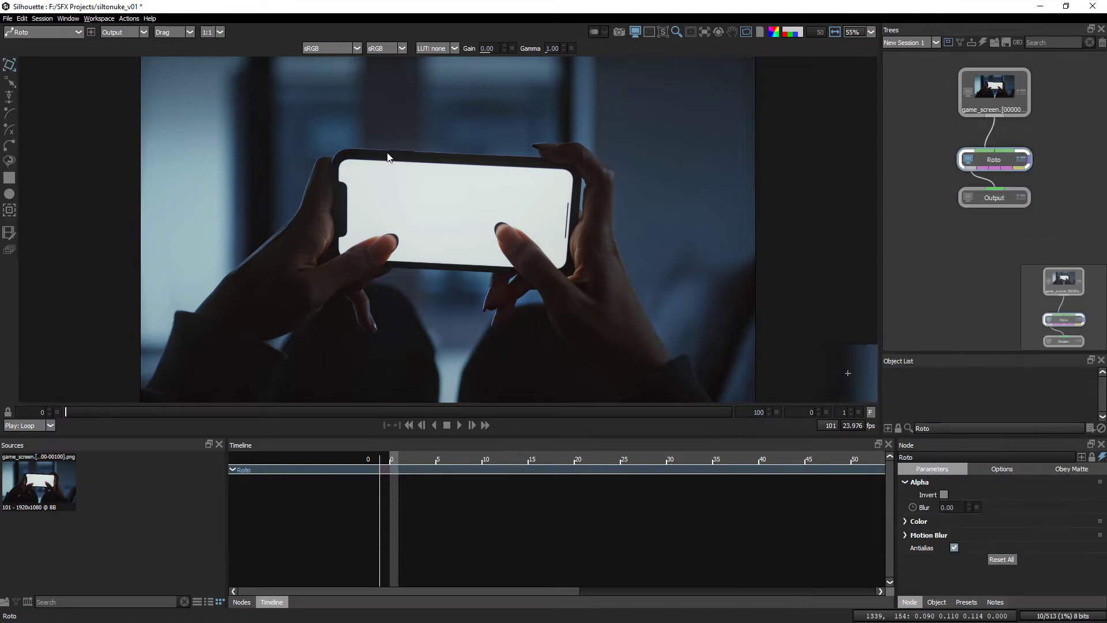
left_click(459, 425)
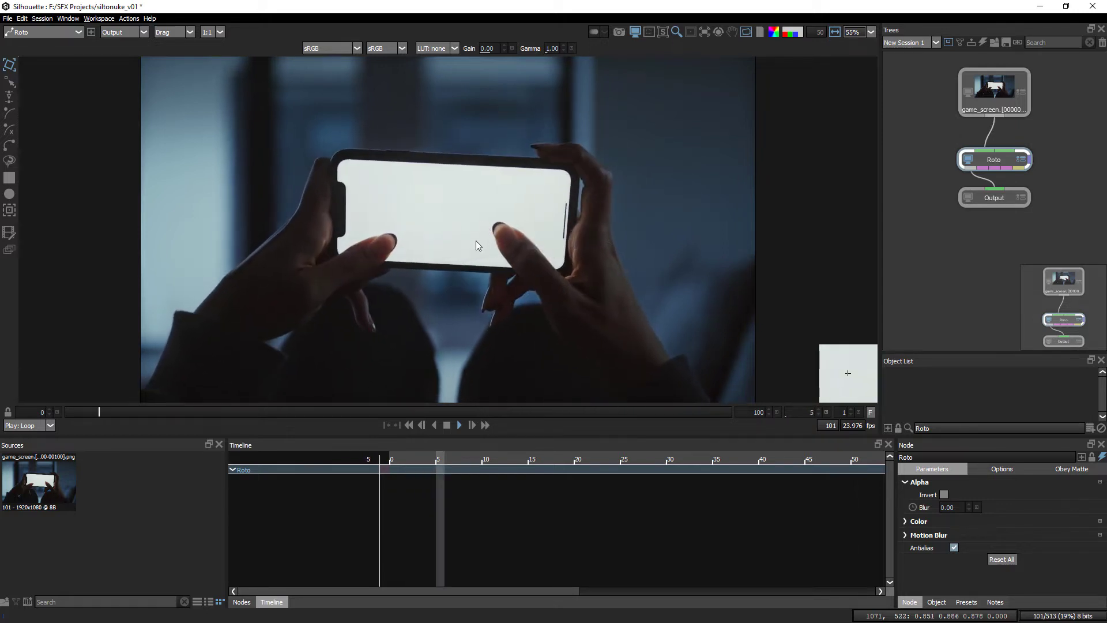
left_click(445, 426)
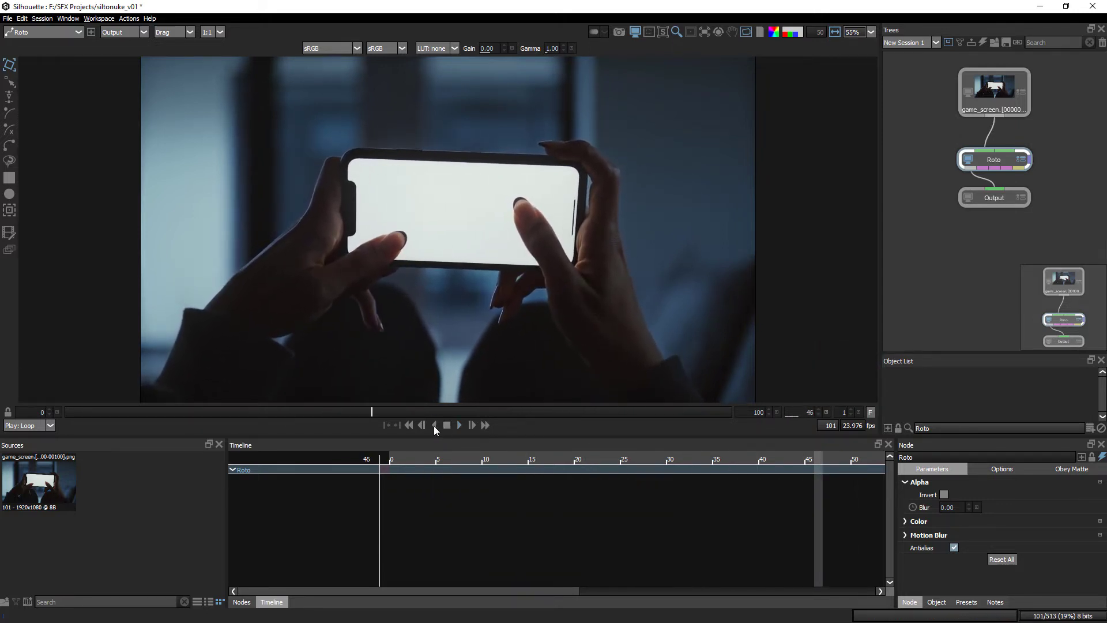
left_click(409, 423)
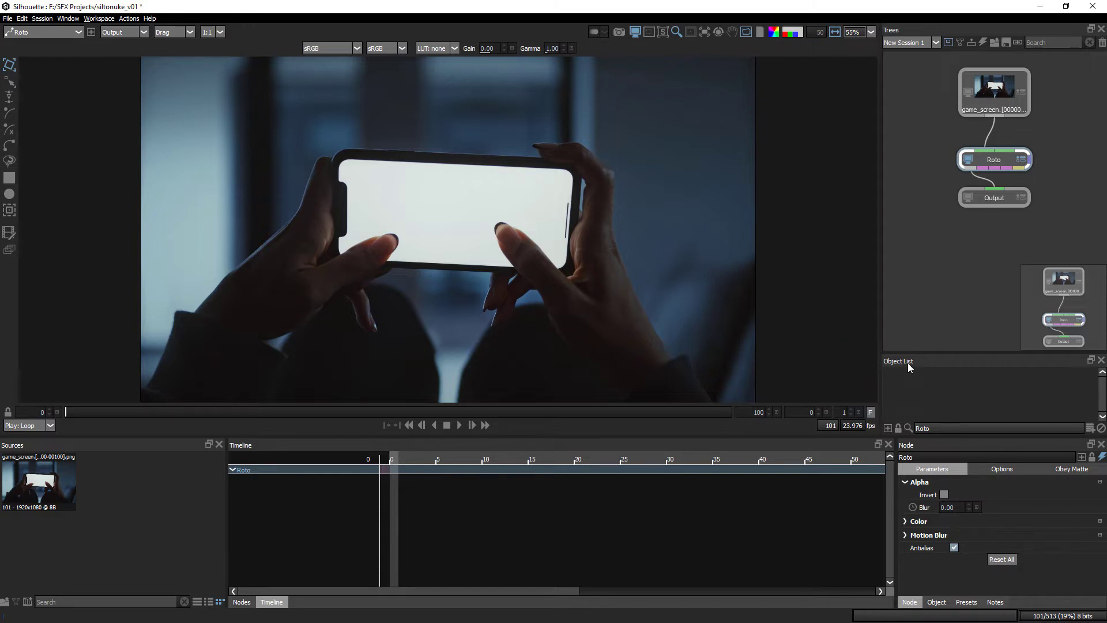
Step: Add a new layer to the Roto node and draw a square shape over the phone's white screen
left_click(1092, 428)
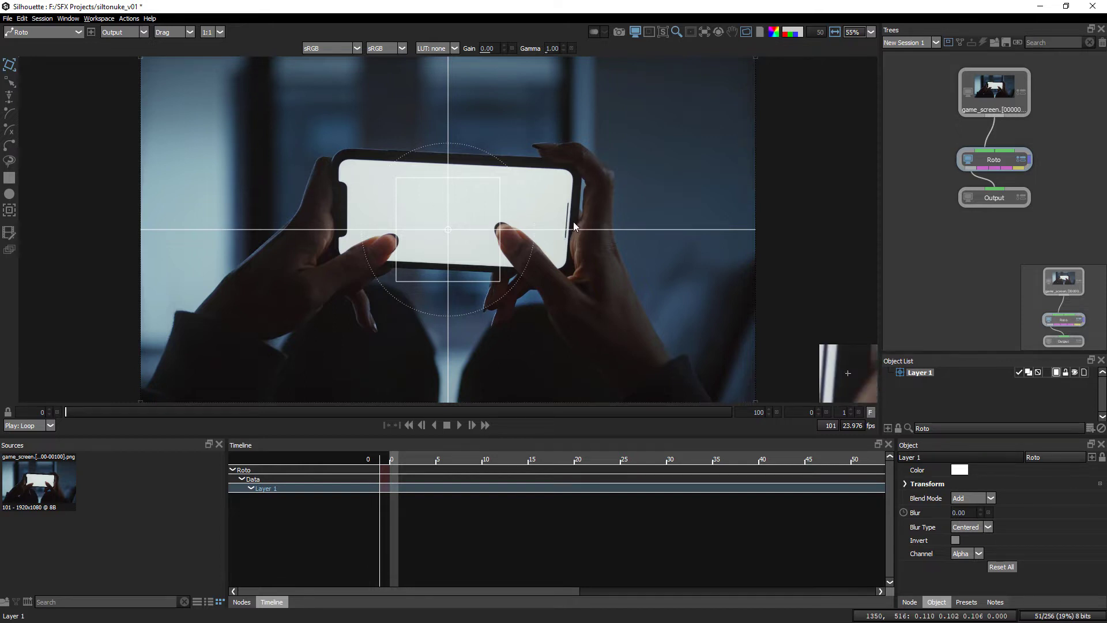
left_click(12, 181)
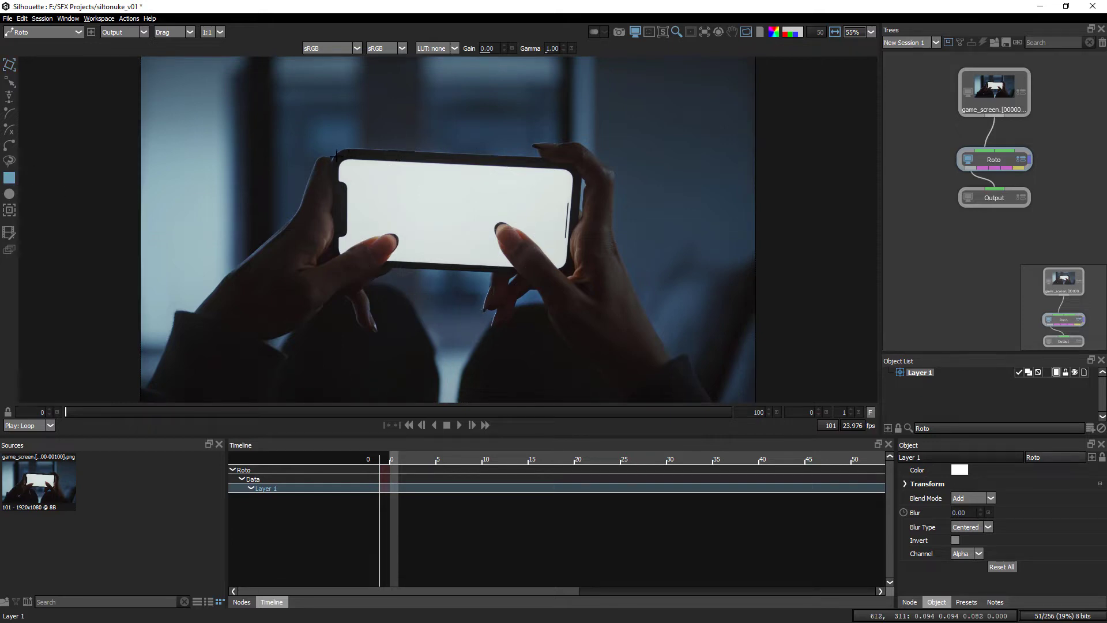
mouse_move(337, 157)
left_mouse_down()
mouse_move(526, 251)
mouse_move(549, 283)
mouse_move(569, 281)
mouse_move(568, 265)
left_mouse_up()
Step: Reshape the square's four corners to follow the phone's tilt, with the lower edge crossing the screen at thumb height
scroll(335, 173, "up", 2)
scroll(335, 172, "up", 3)
left_click_drag(341, 146, 340, 140)
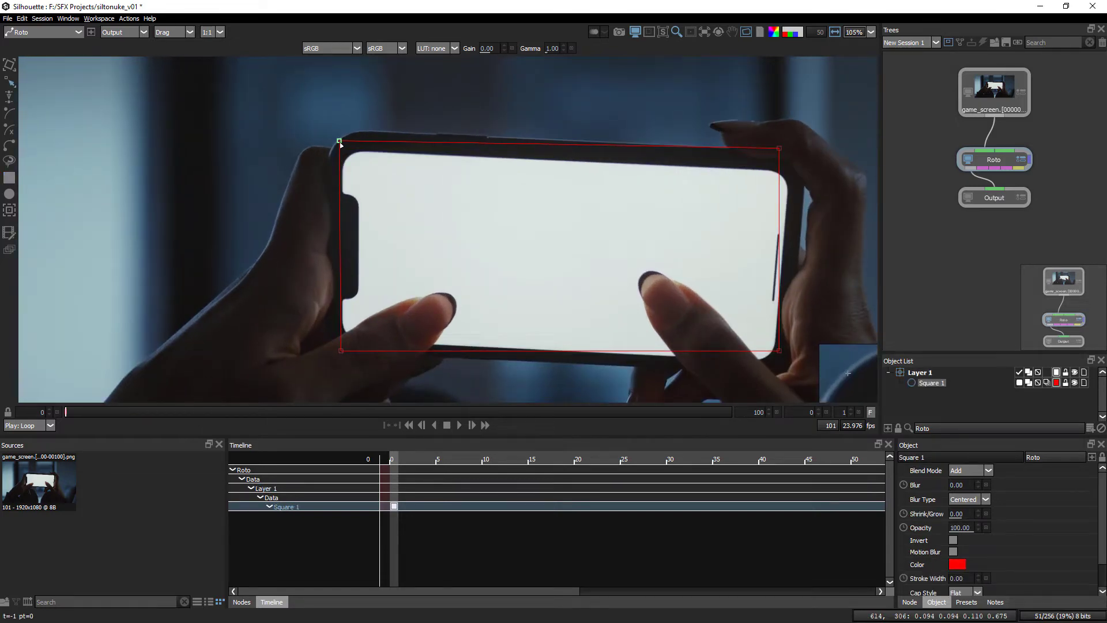
left_click_drag(341, 350, 334, 310)
left_click_drag(780, 148, 793, 170)
left_click_drag(780, 351, 780, 332)
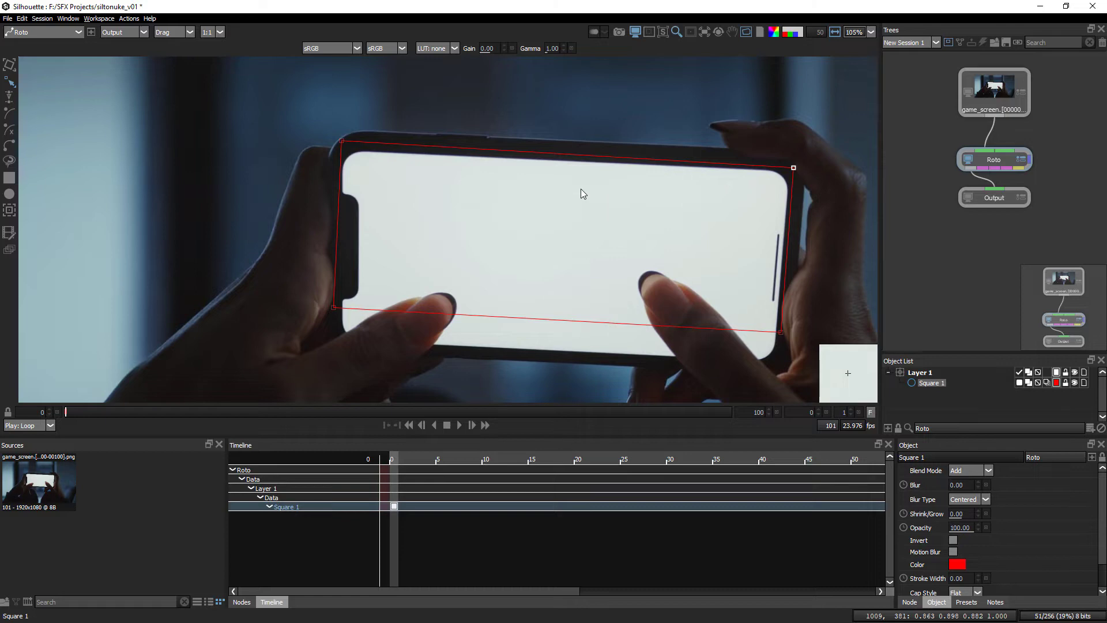
Step: Open the tracker for the square shape, look at the point and planar options, and choose the Mocha Tracker
left_click(10, 211)
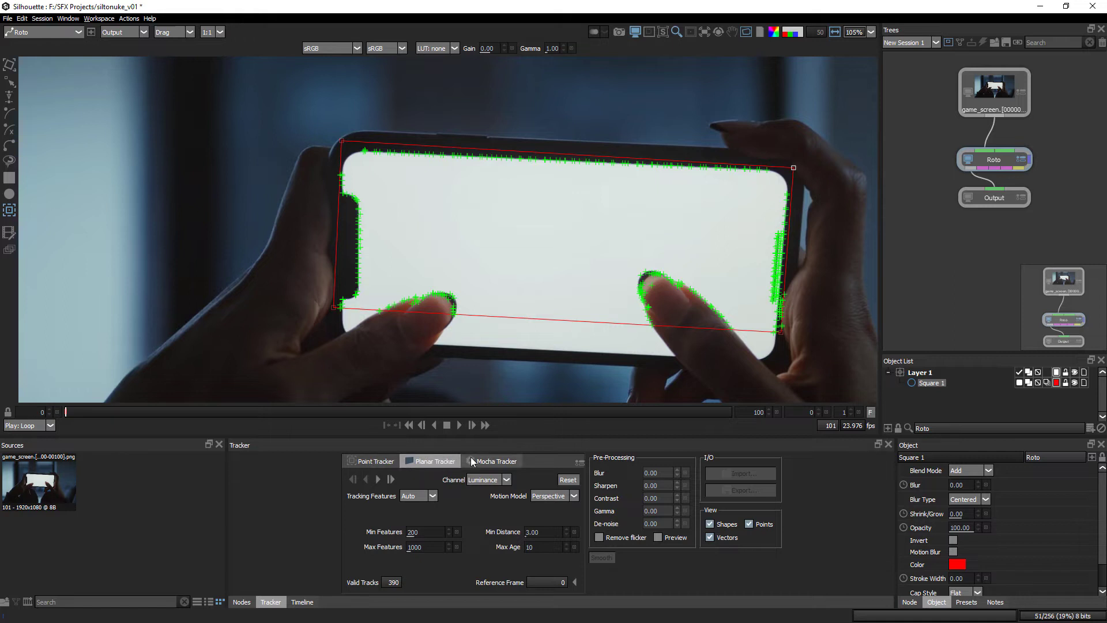
left_click(378, 462)
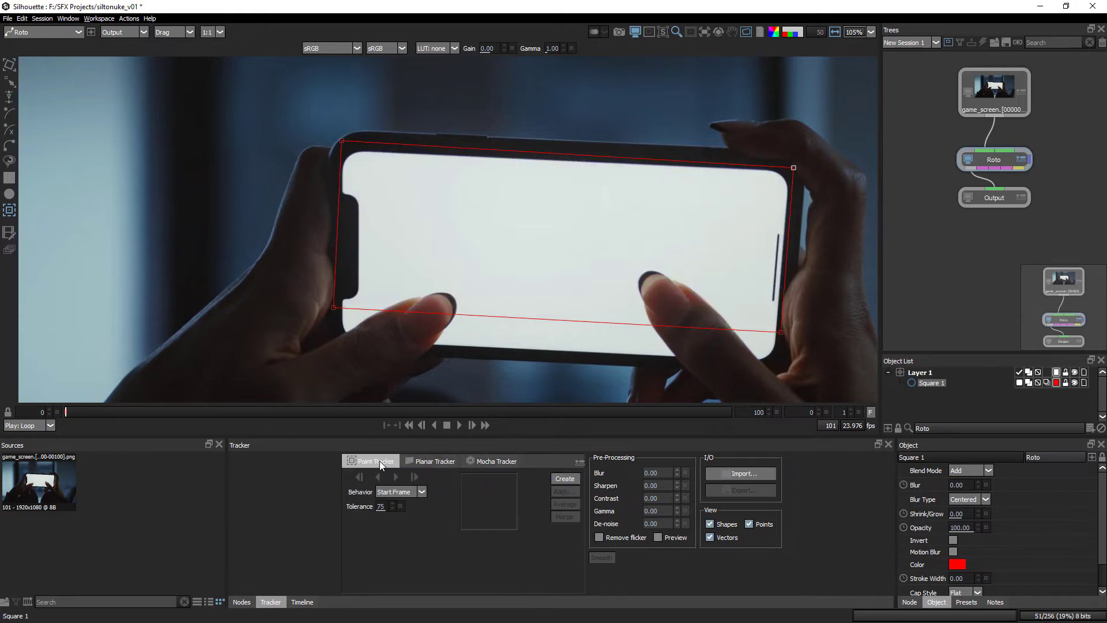
left_click(437, 463)
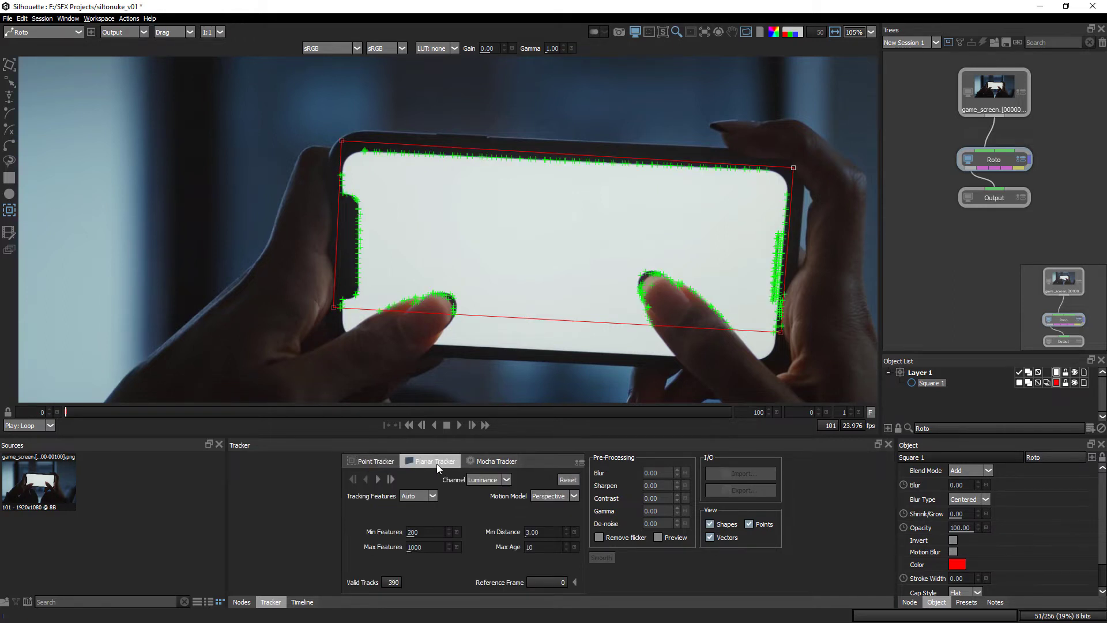
left_click(486, 461)
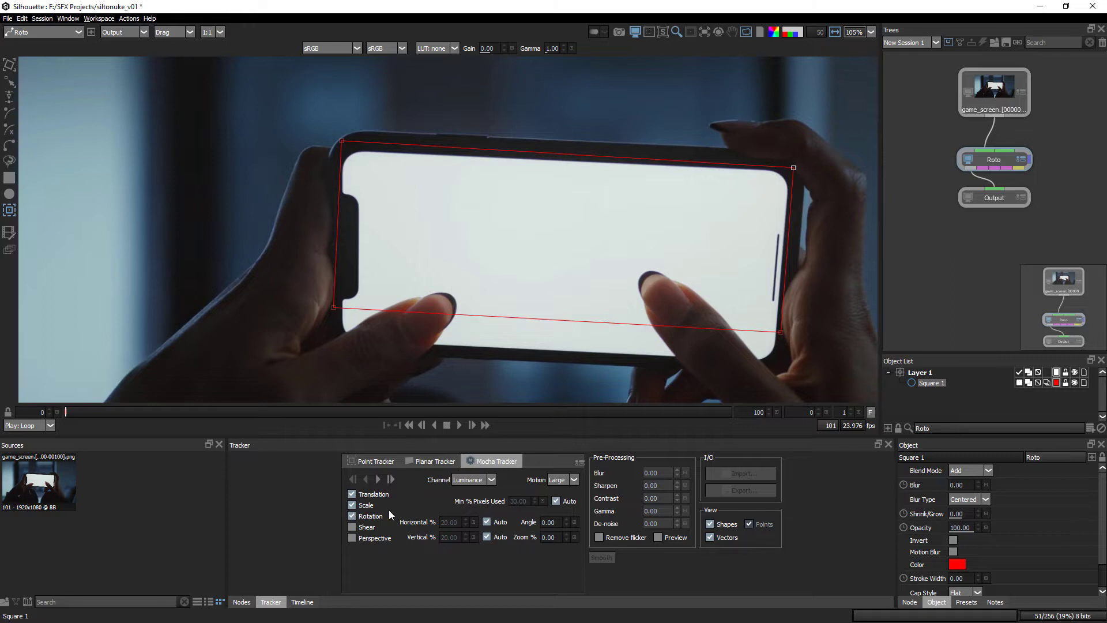
Step: Track the shape forward through the clip using Translation, Scale and Rotation, with Shear and Perspective off
left_click(353, 527)
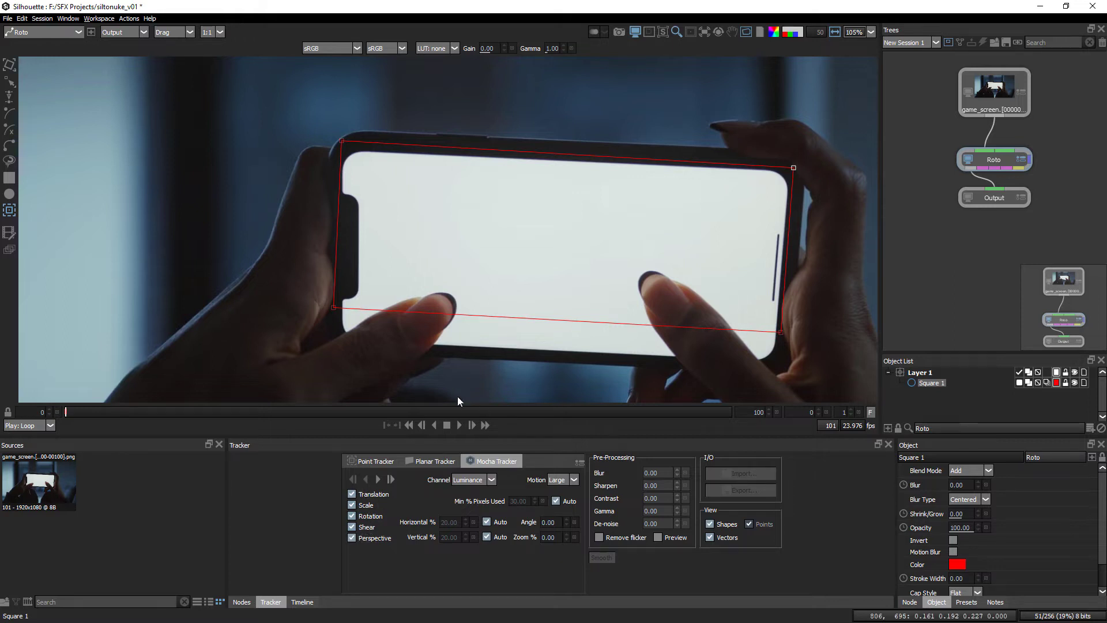
left_click(353, 538)
left_click(352, 527)
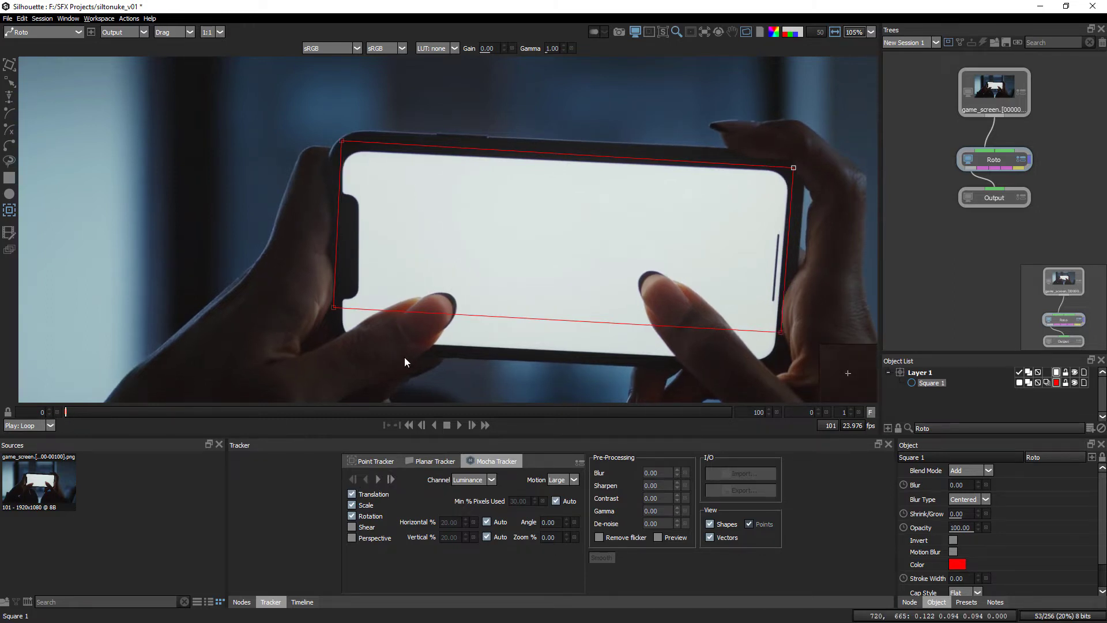
left_click(378, 480)
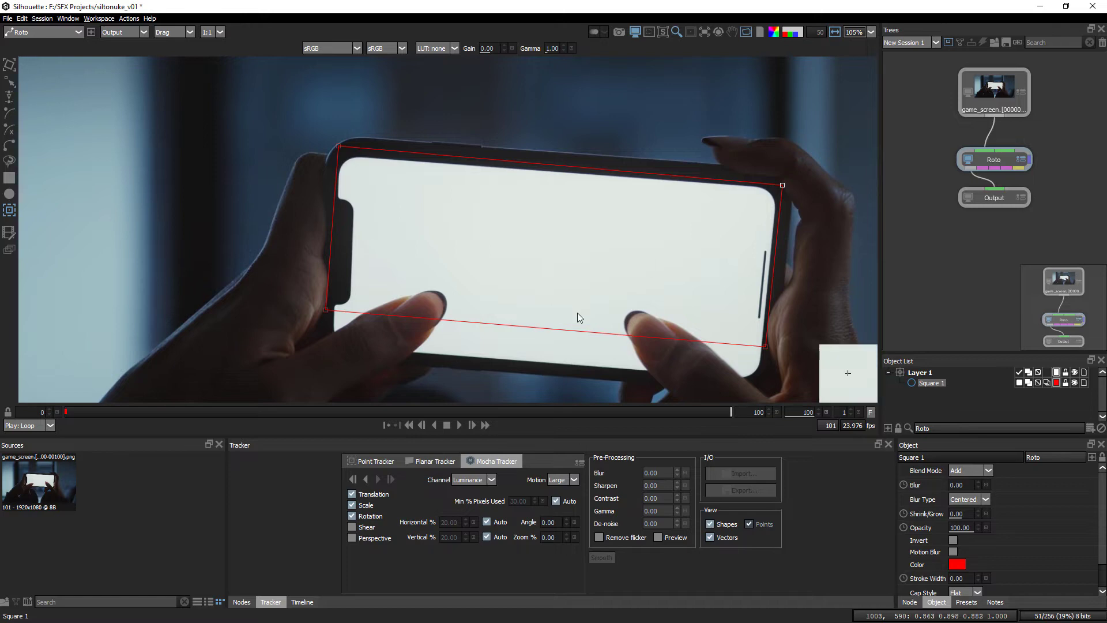
Step: Play back and scrub the tracked clip to check how well the shape follows the phone
left_click(459, 425)
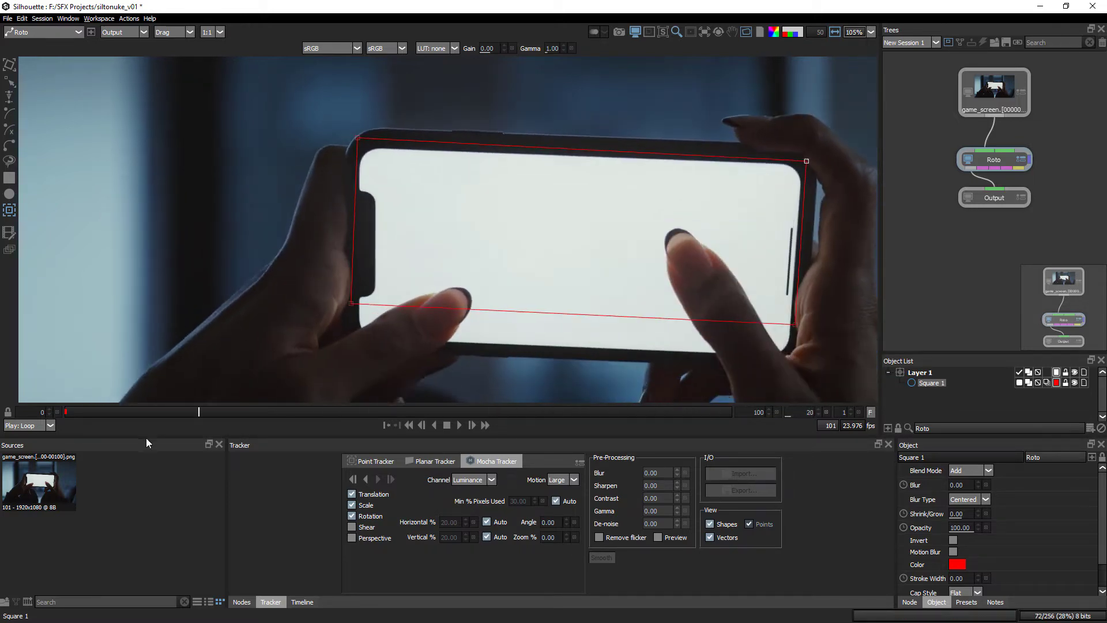
scroll(514, 311, "down", 1)
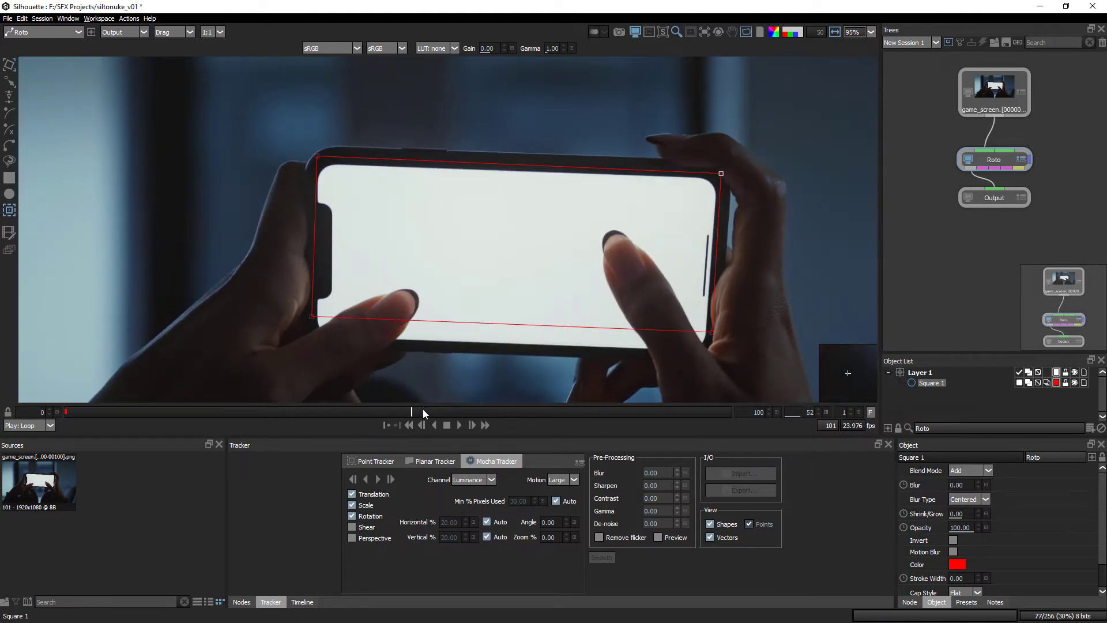
left_click_drag(587, 408, 314, 429)
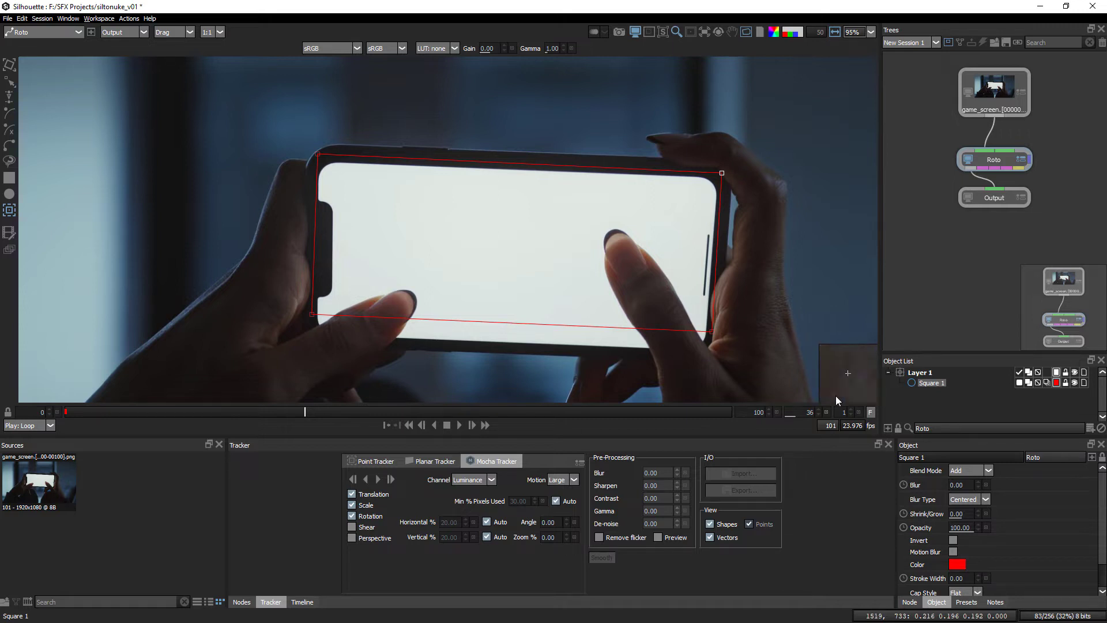
left_click(923, 373)
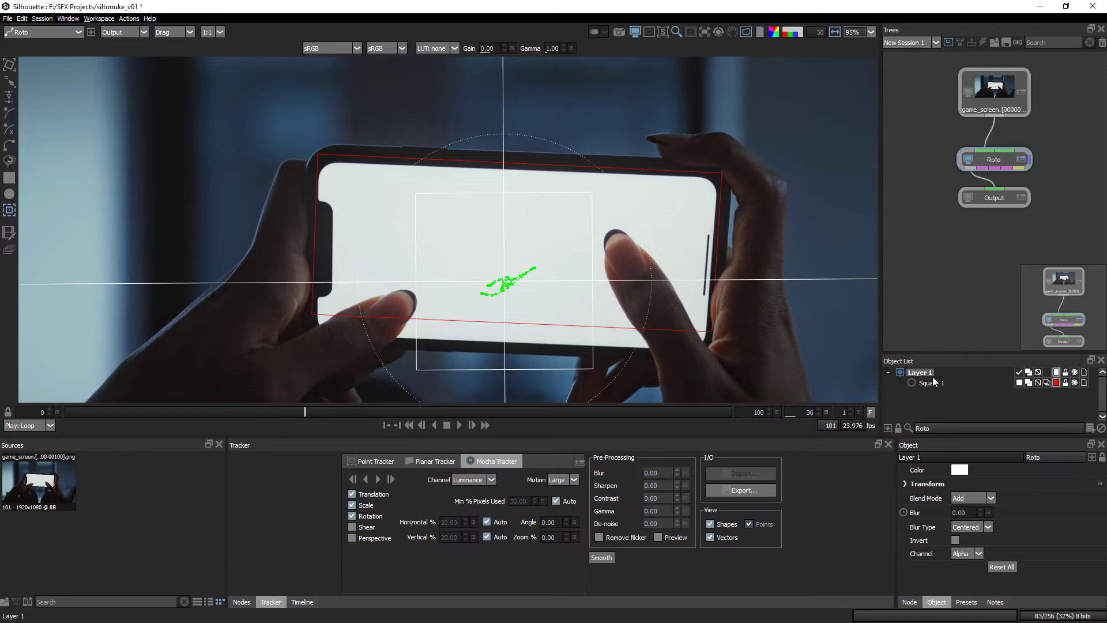
left_click(757, 489)
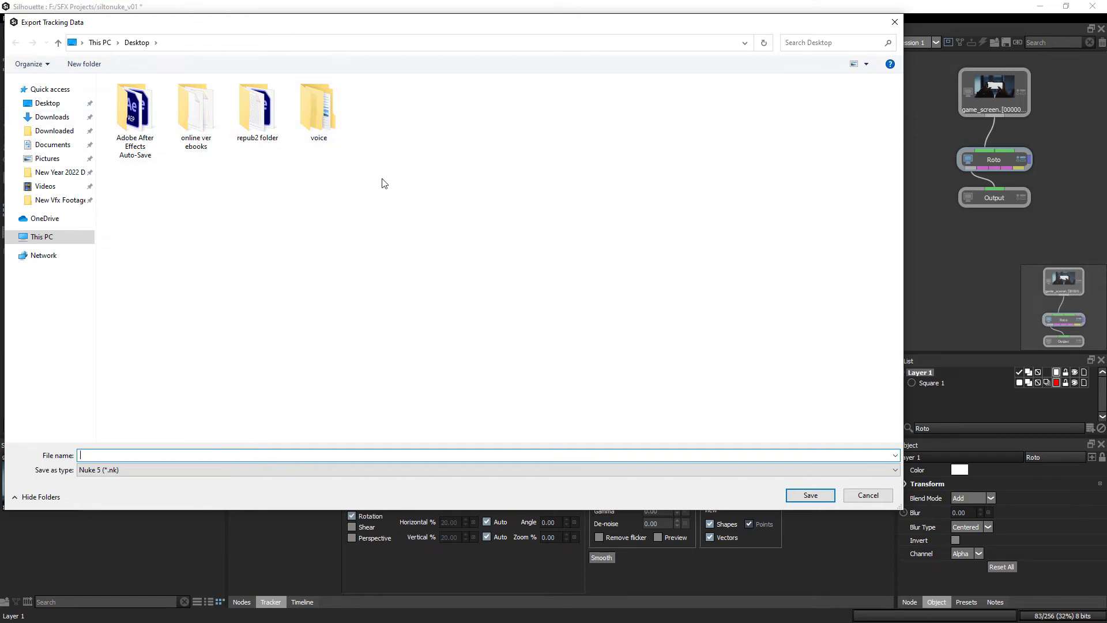
left_click(868, 495)
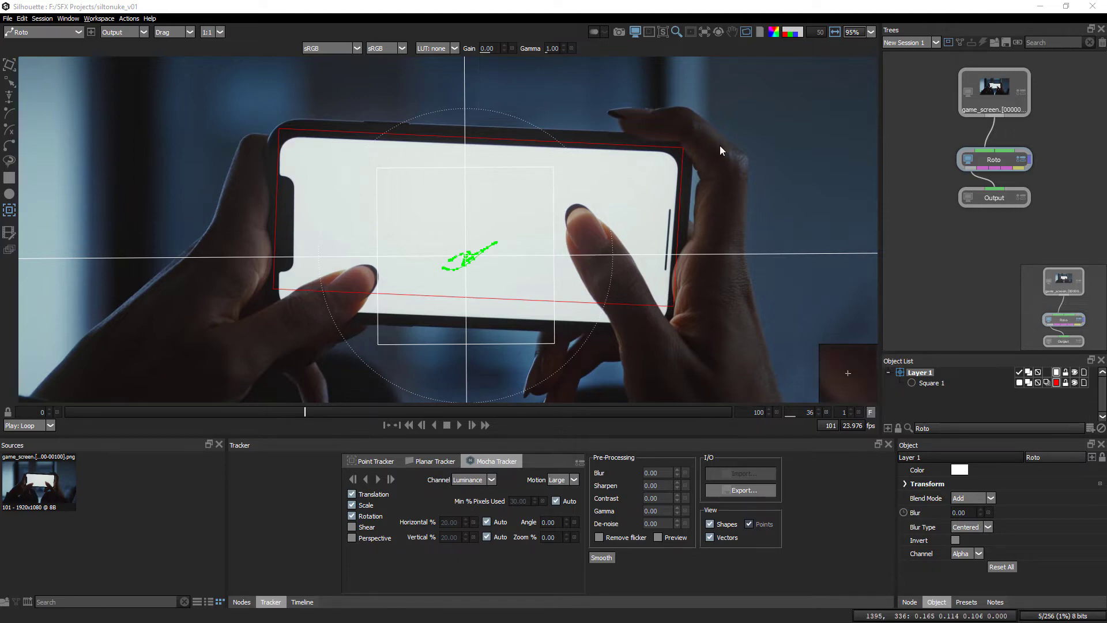
Step: Select the four corner points of the tracked square and create a point tracker from each of them
left_click(935, 383)
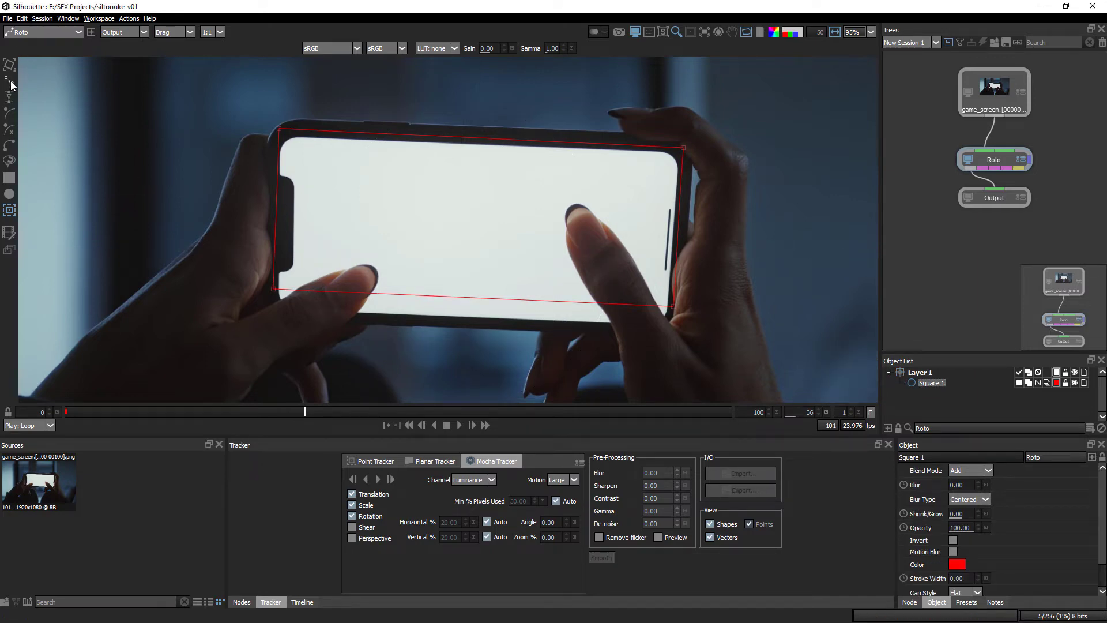
key("shift+t")
left_click_drag(367, 179, 728, 344)
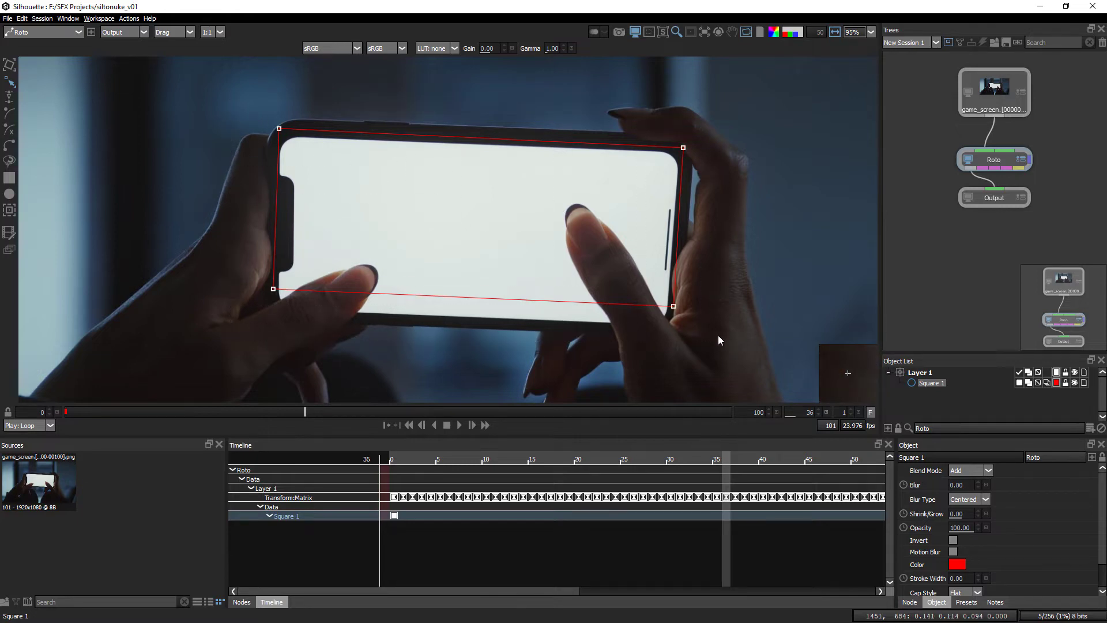
left_click(12, 214)
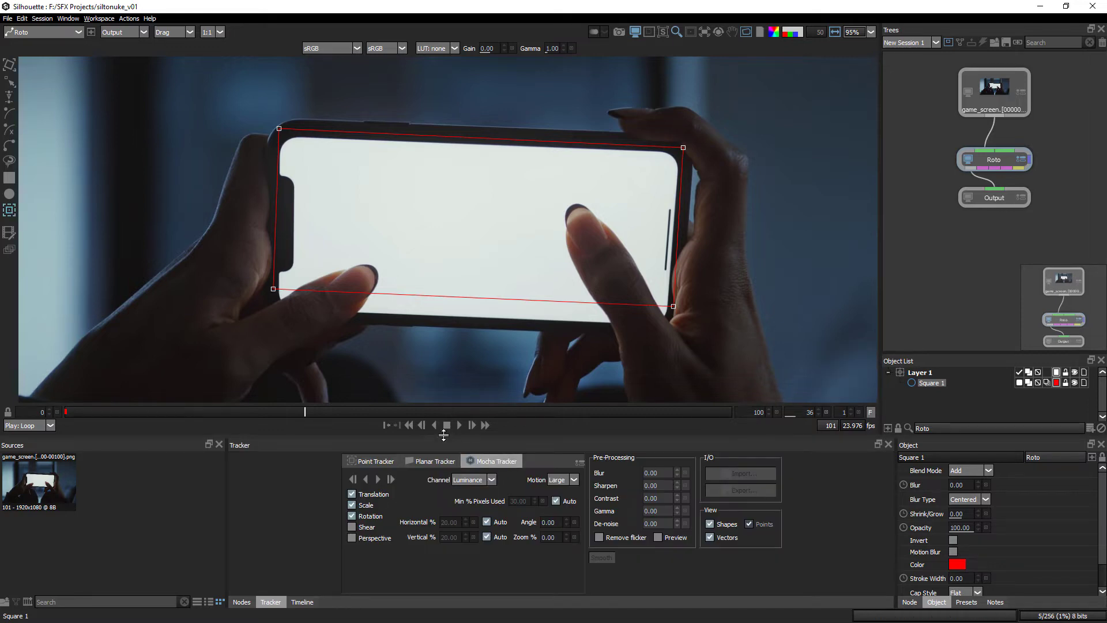
left_click(376, 462)
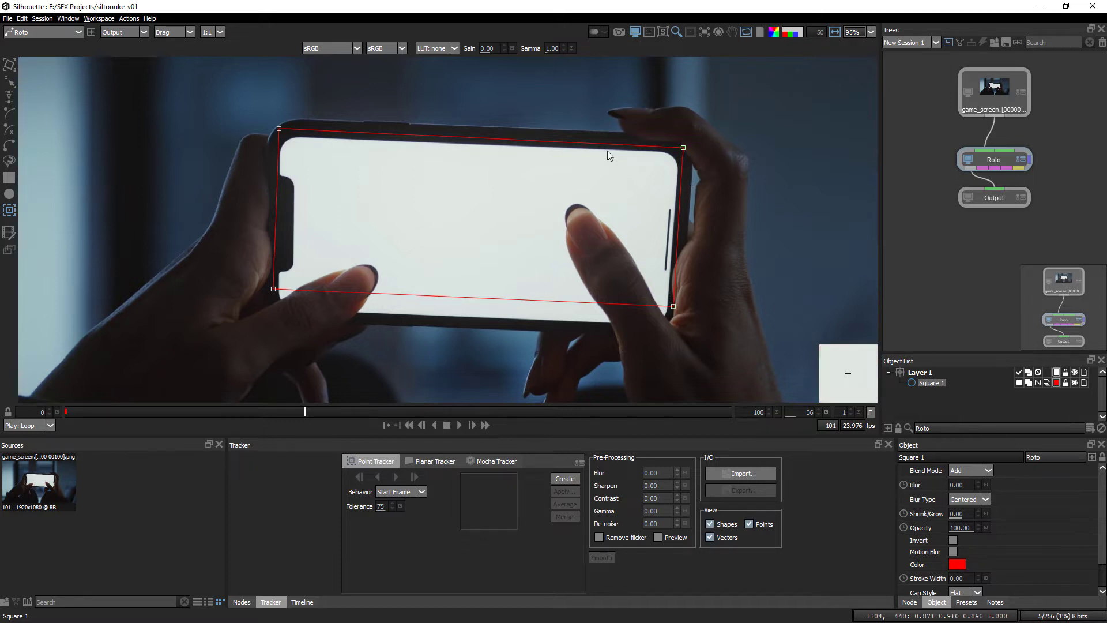
right_click(673, 311)
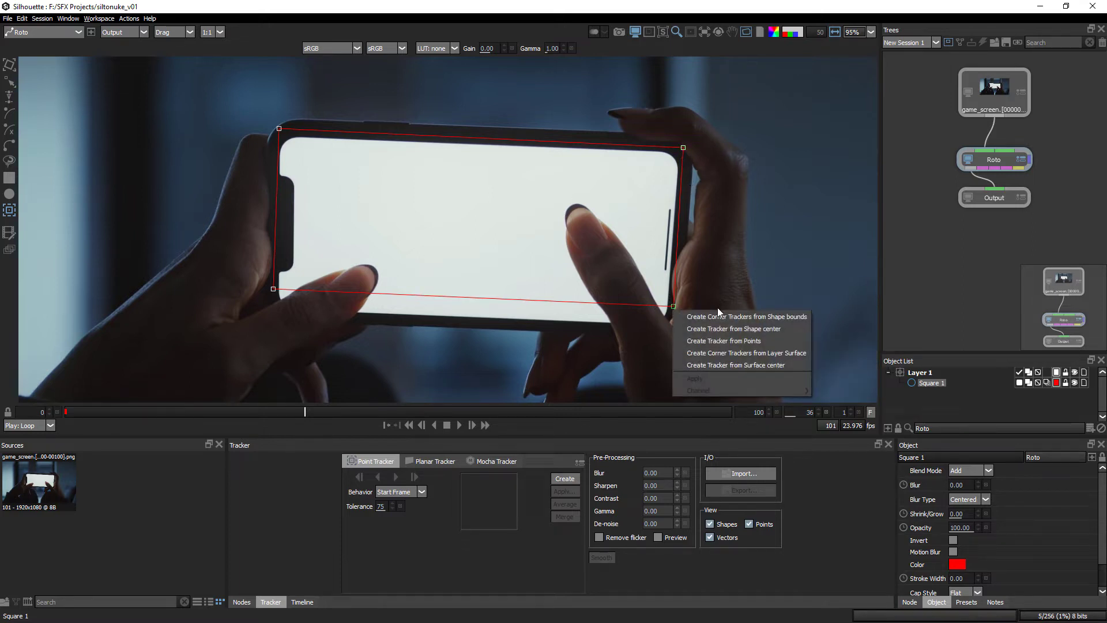
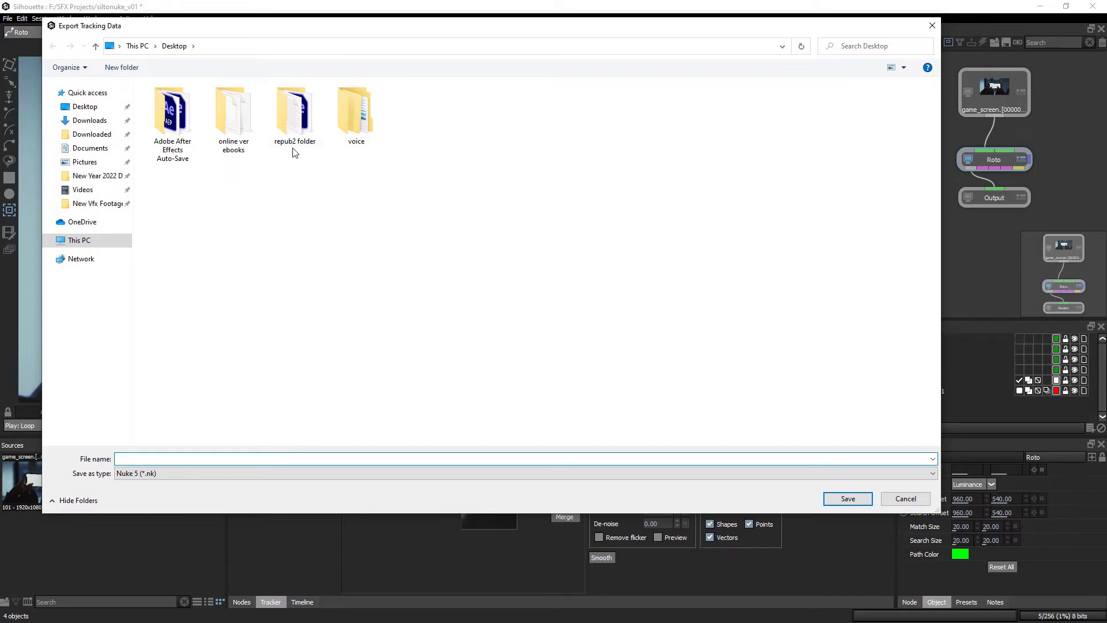
Step: Export the four trackers to the Desktop as the Nuke 5 file siltonuke, merged into a single tracker node
left_click(84, 107)
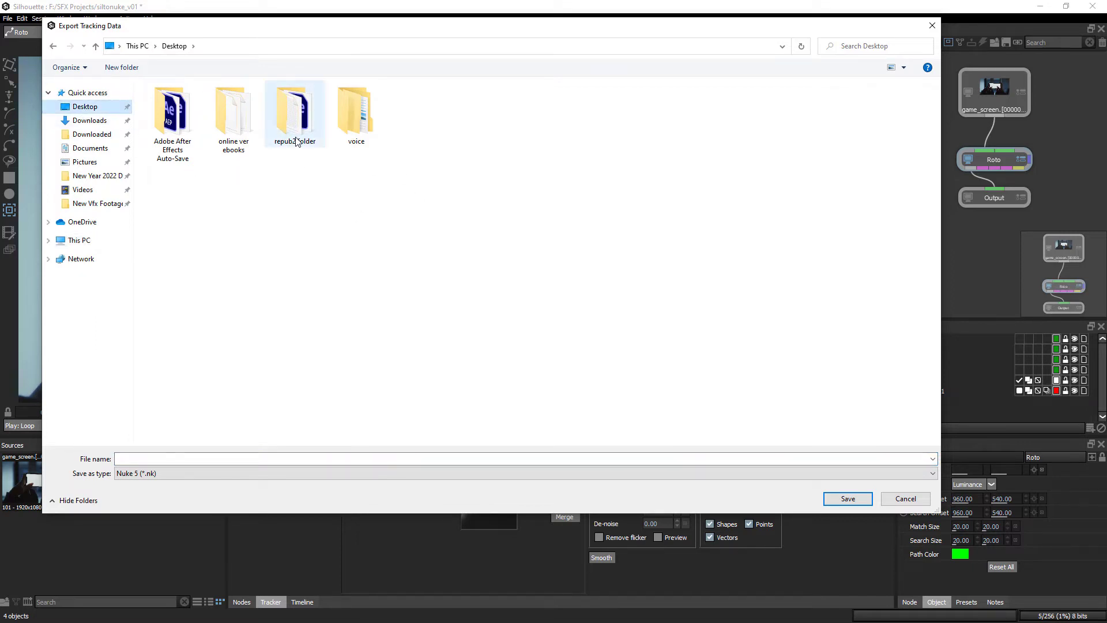
left_click(140, 461)
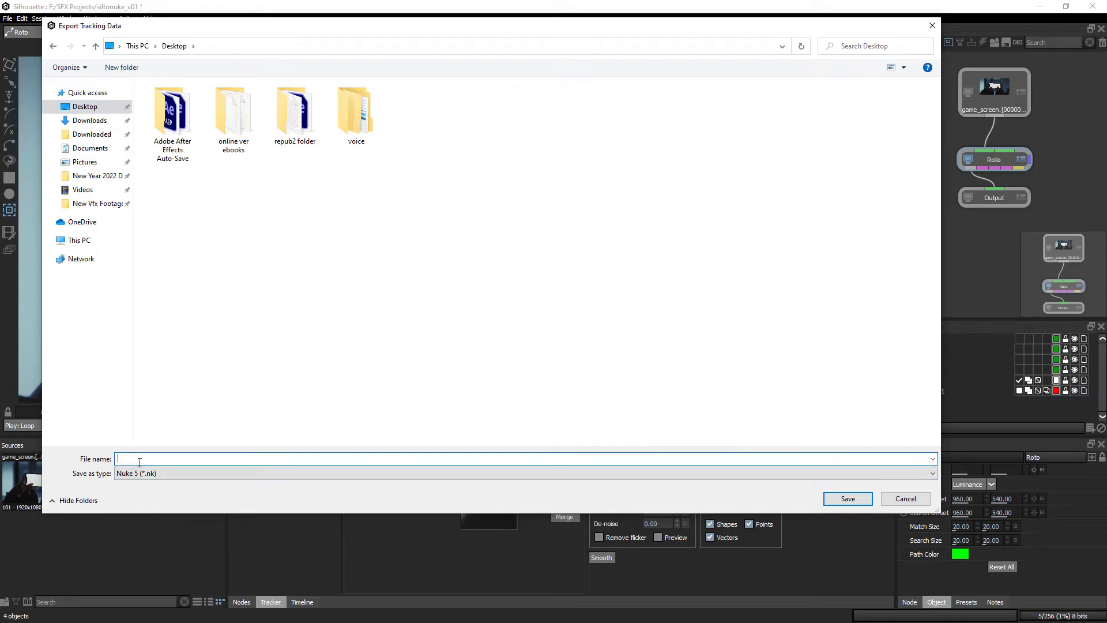
type("siltonuke")
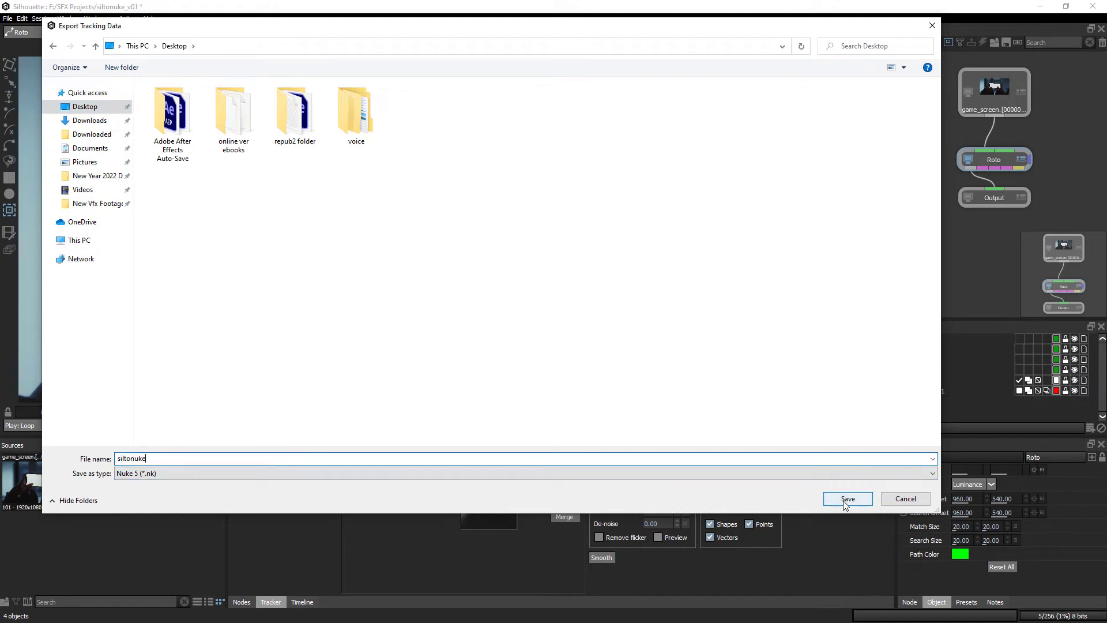
left_click(843, 500)
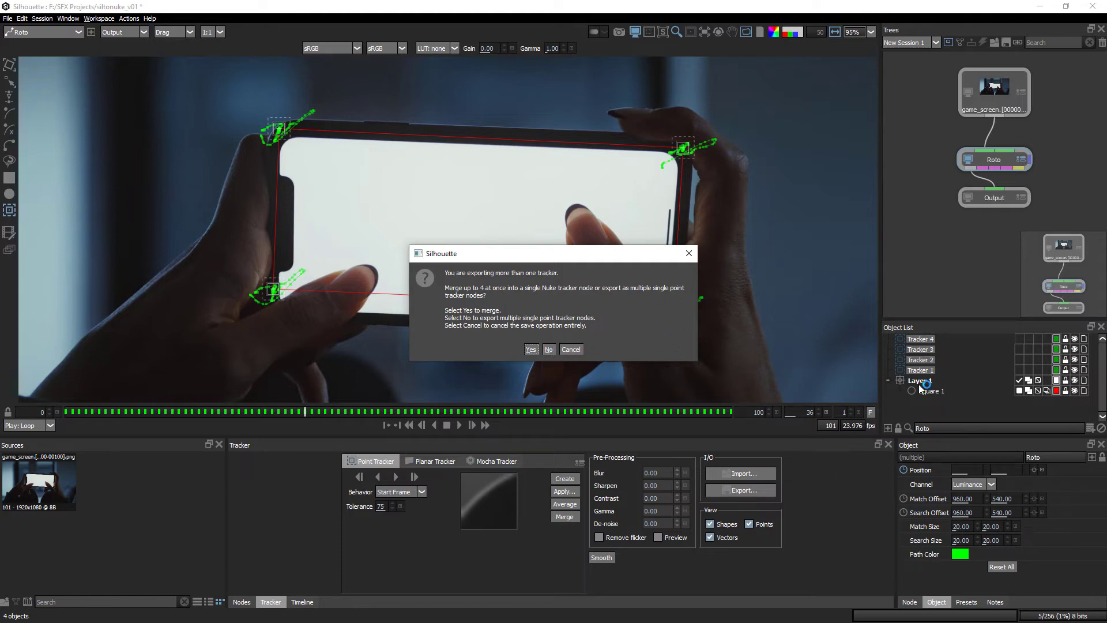
left_click(531, 349)
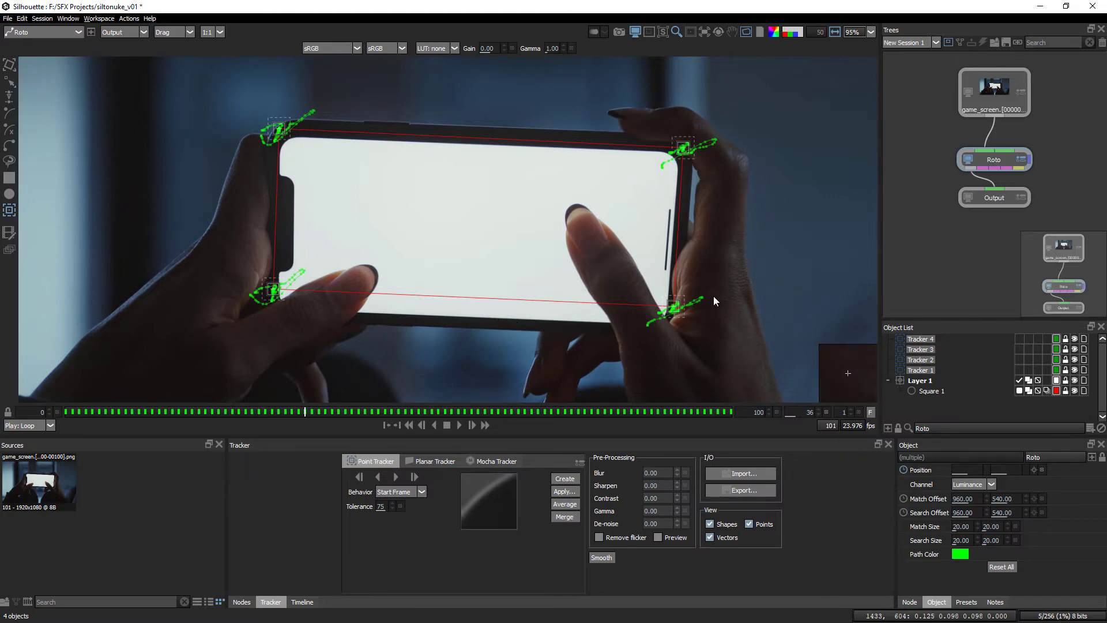
Step: Export the trackers again to the Desktop as siltonuke_seperate tracker.nk, this time as multiple single-point tracker nodes
left_click(743, 491)
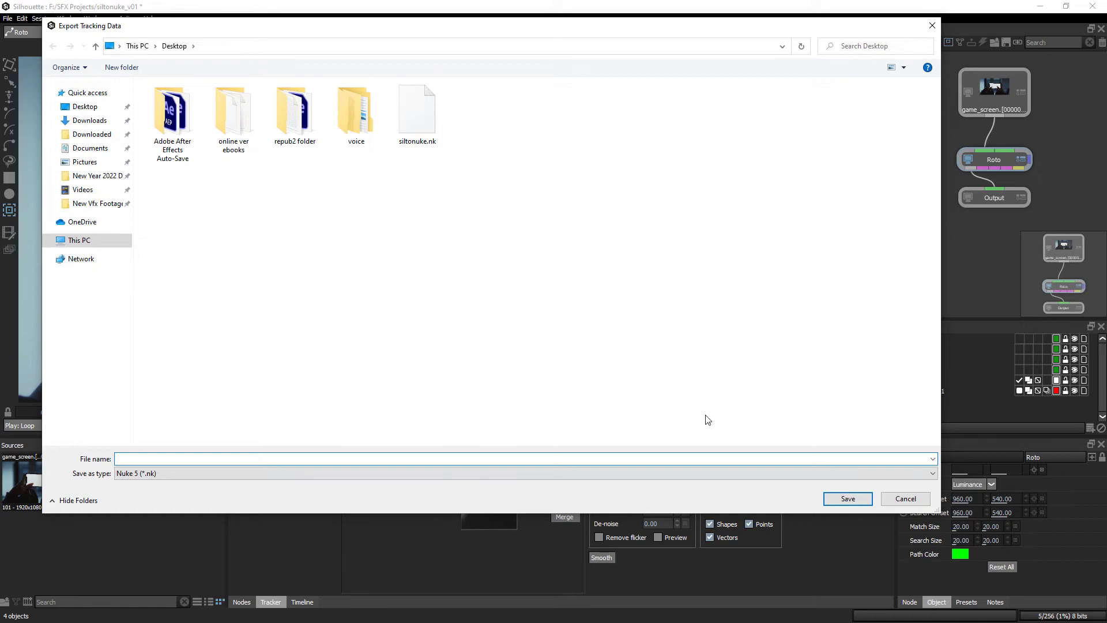
left_click(427, 119)
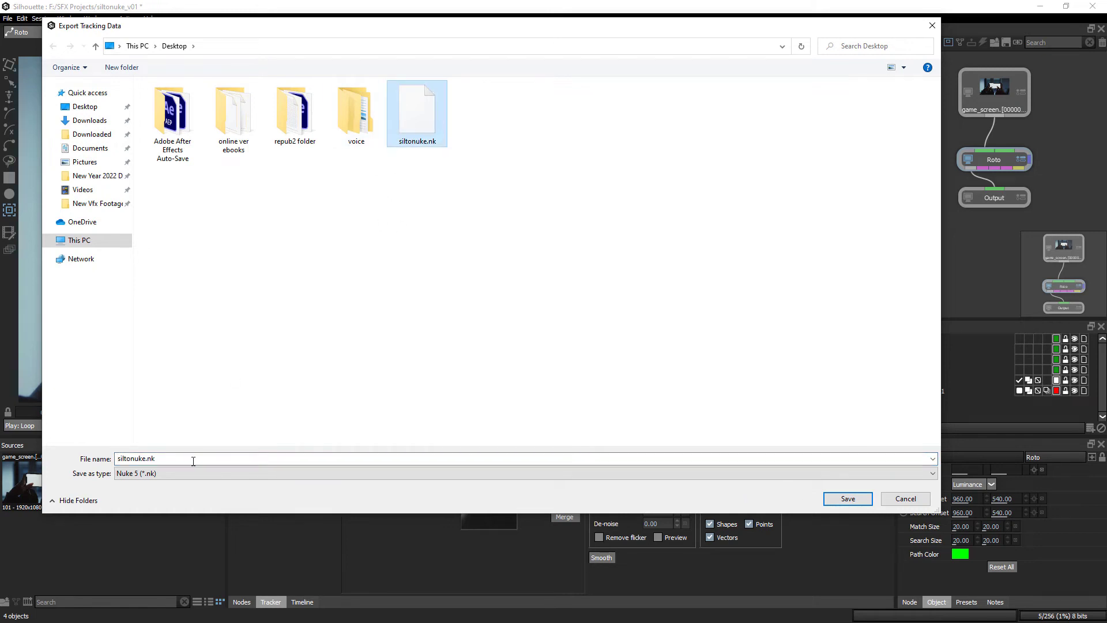
left_click(148, 459)
type("_seperate tracker")
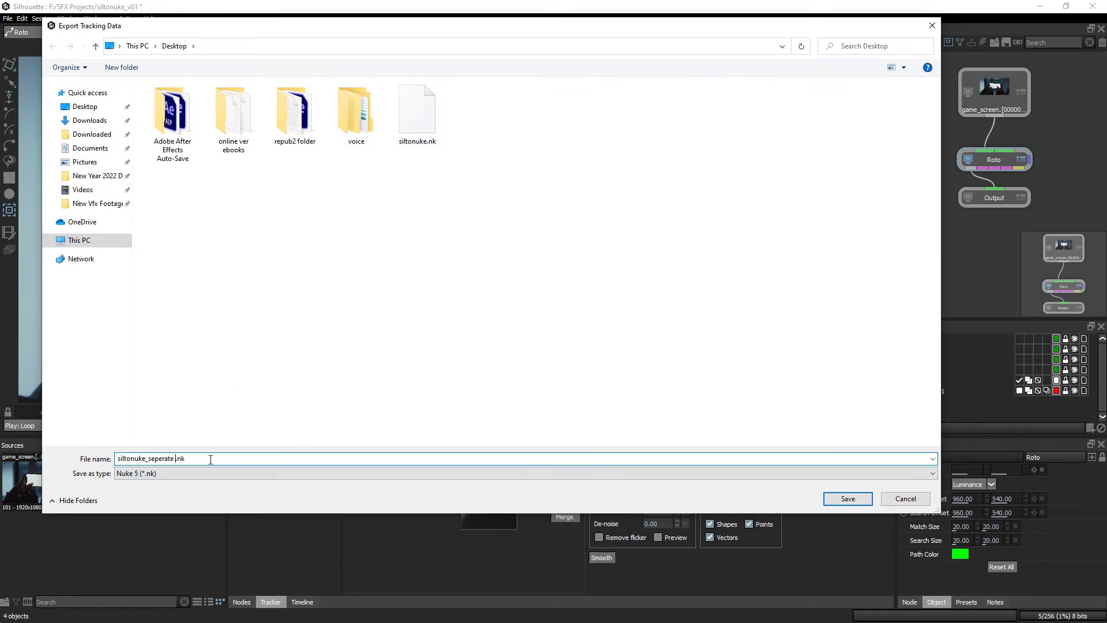
left_click(848, 500)
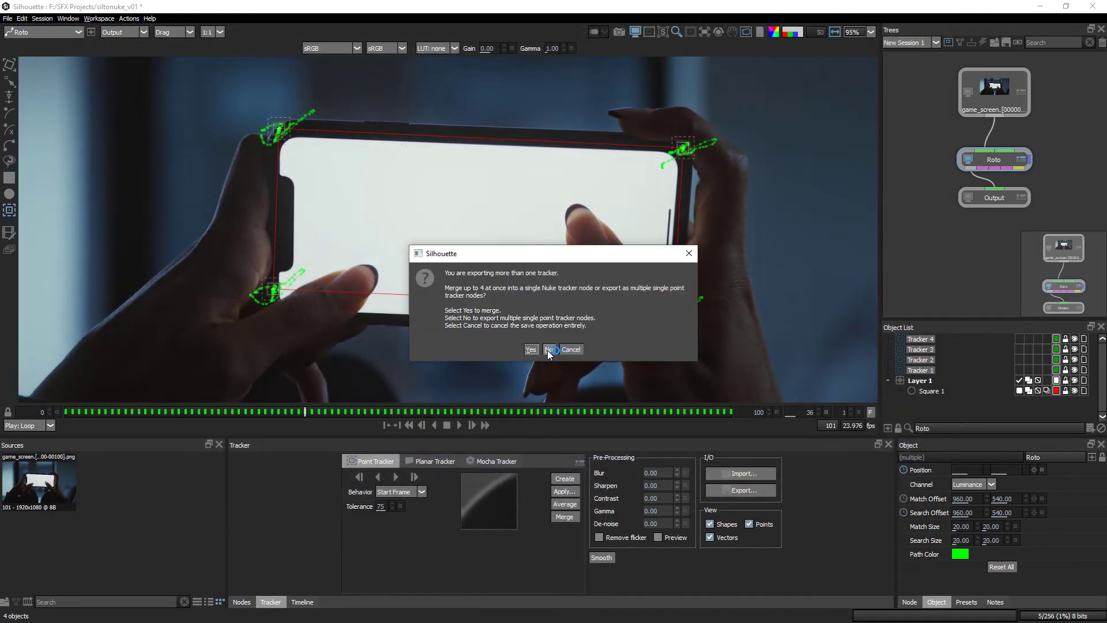
left_click(548, 350)
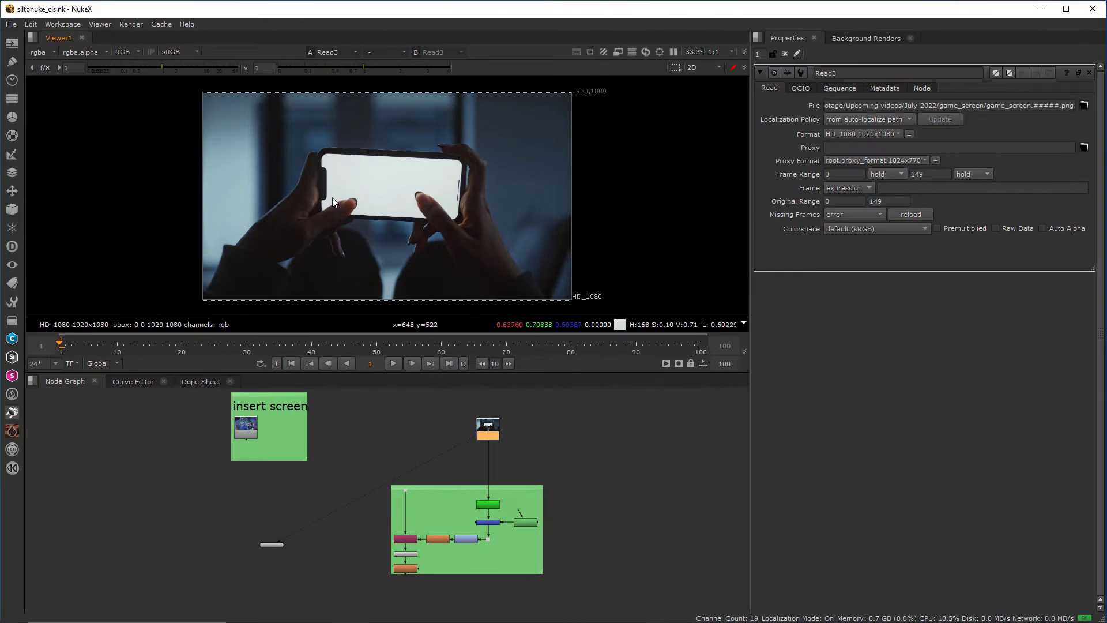
Step: In NukeX, play part of the phone footage, view the insert screen clip, and return to viewing the phone footage
left_click(393, 363)
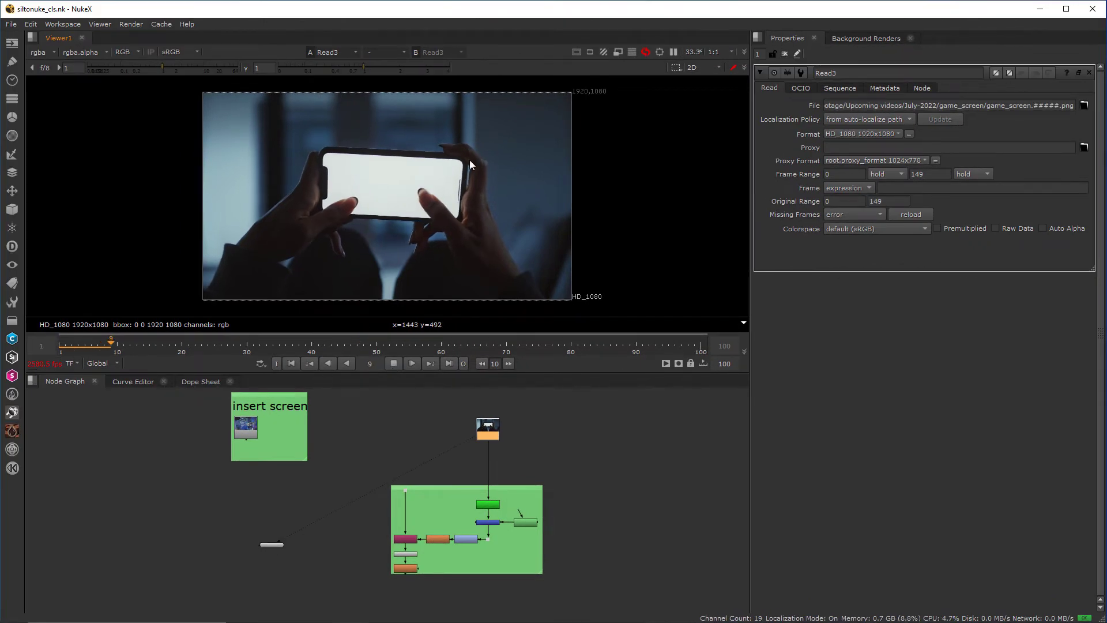
left_click(394, 363)
left_click(248, 427)
key("1")
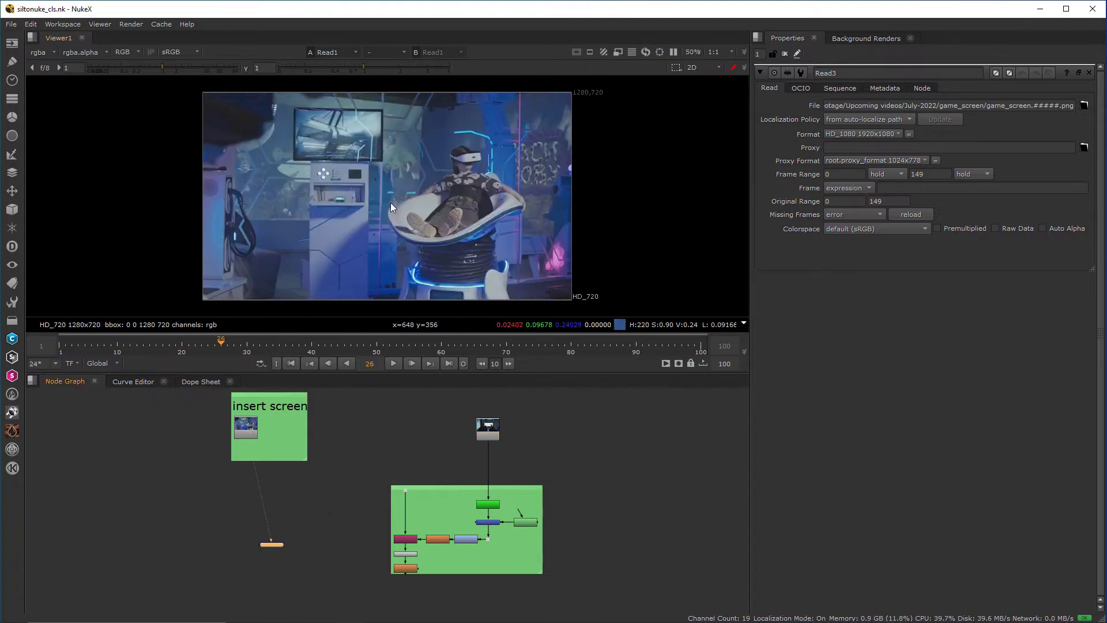
left_click(484, 430)
key("1")
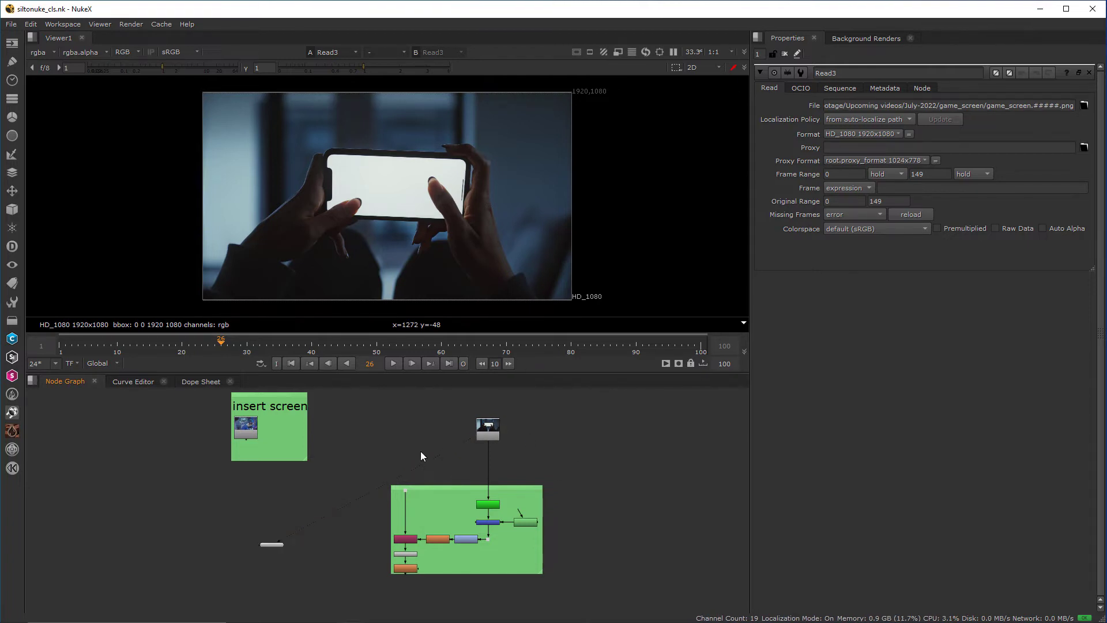
Step: Bring the exported siltonuke.nk from the Desktop folder into the Nuke node graph
key("alt+Tab")
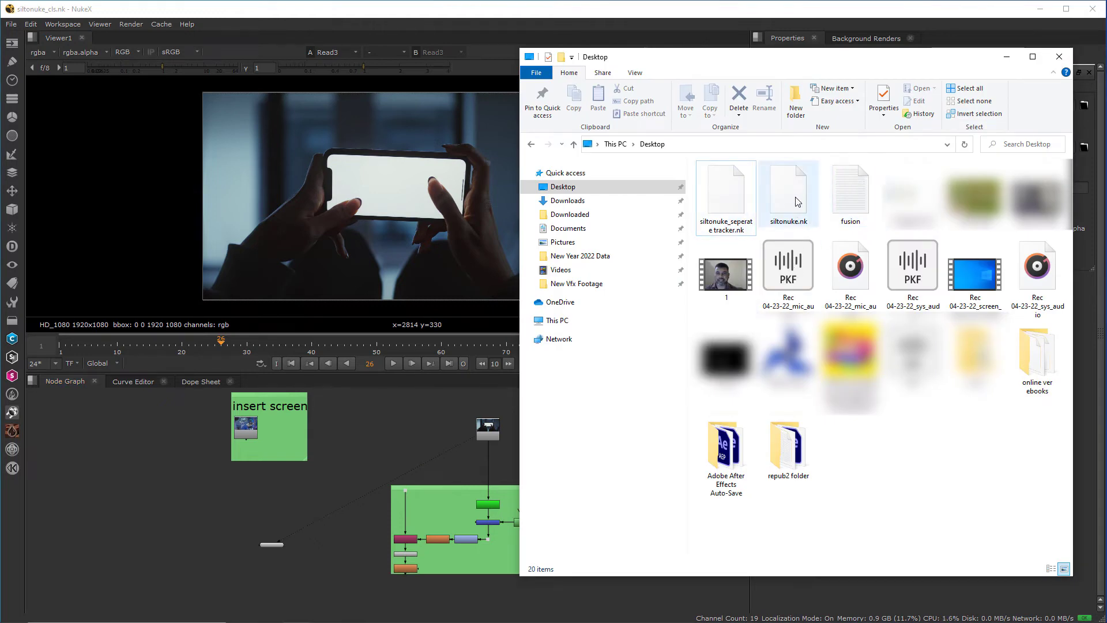
left_click(799, 204)
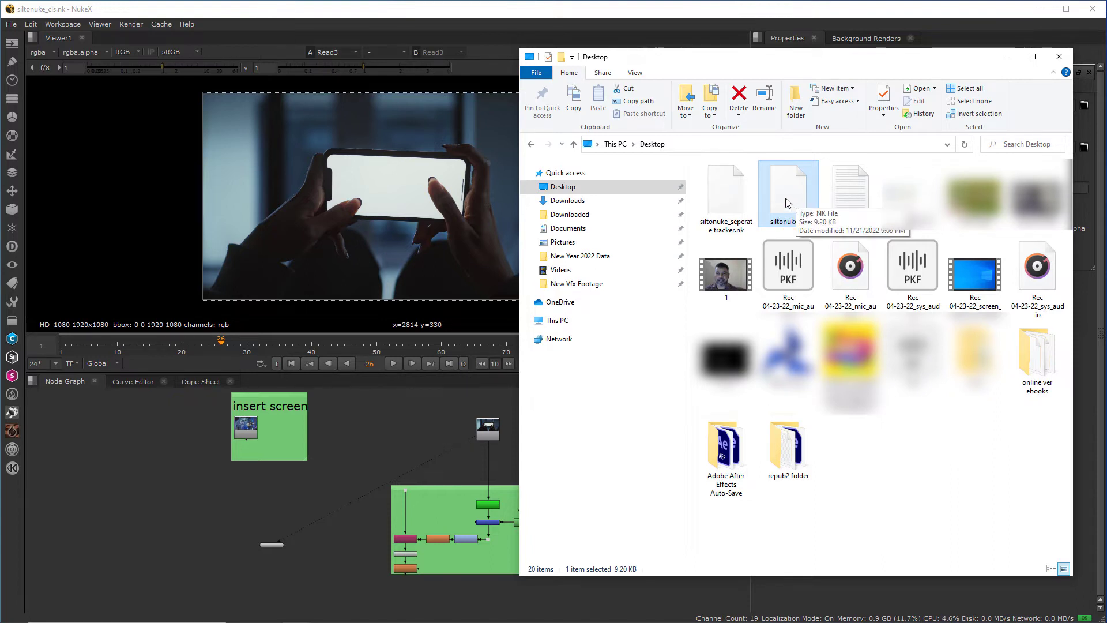
left_click_drag(787, 203, 203, 504)
scroll(203, 505, "up", 5)
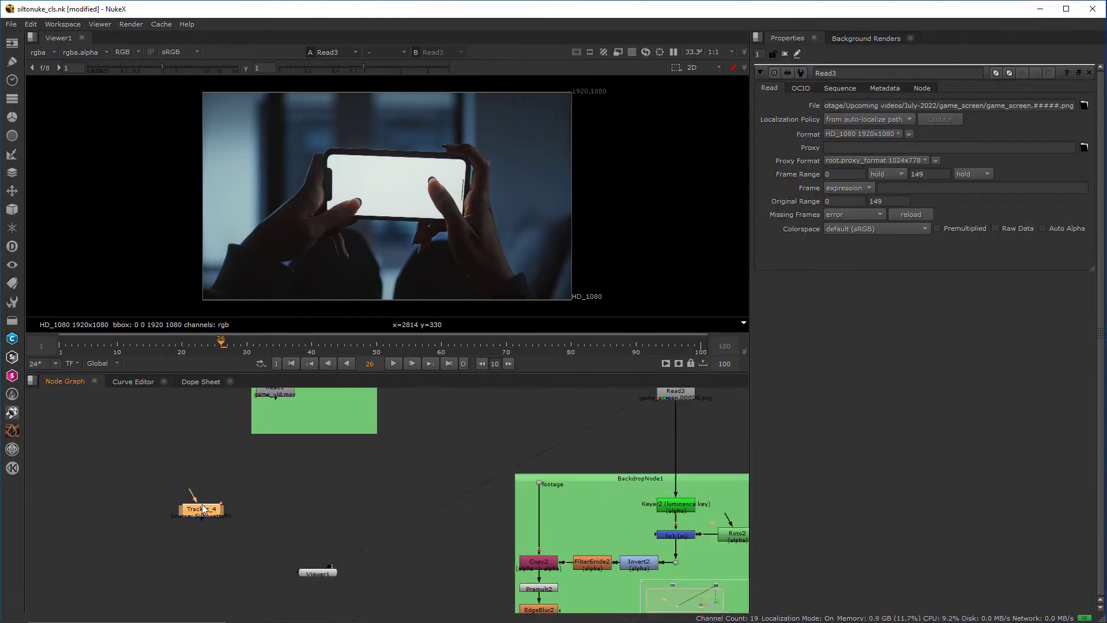
scroll(220, 521, "down", 3)
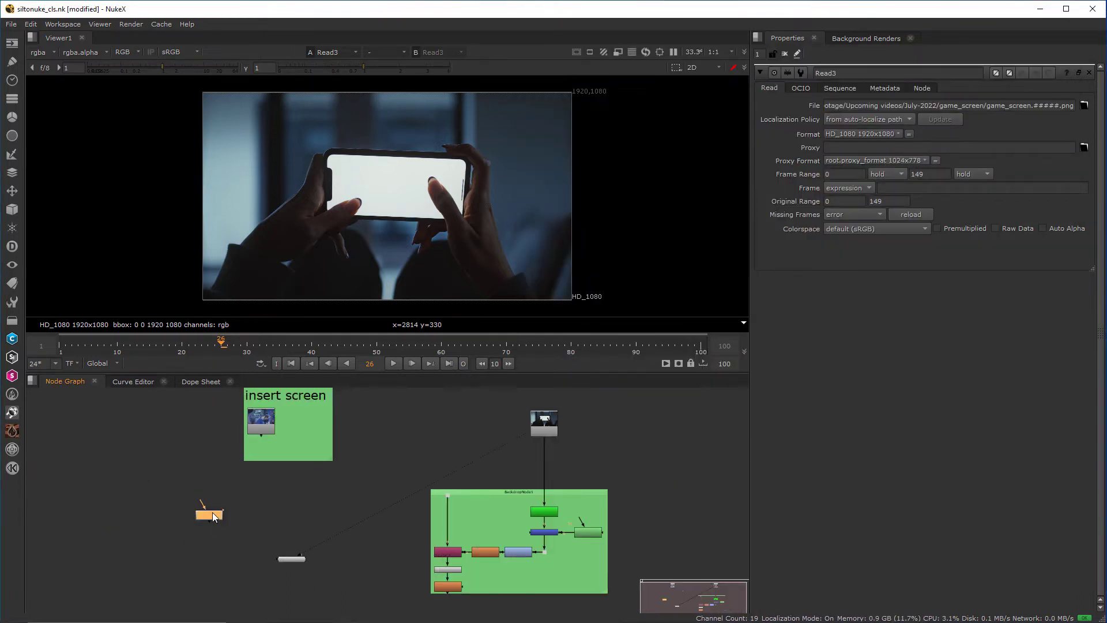
Step: Connect the merged tracker node to the phone footage and open its properties to inspect the four corner tracks
left_click_drag(215, 521, 607, 404)
left_click(211, 522)
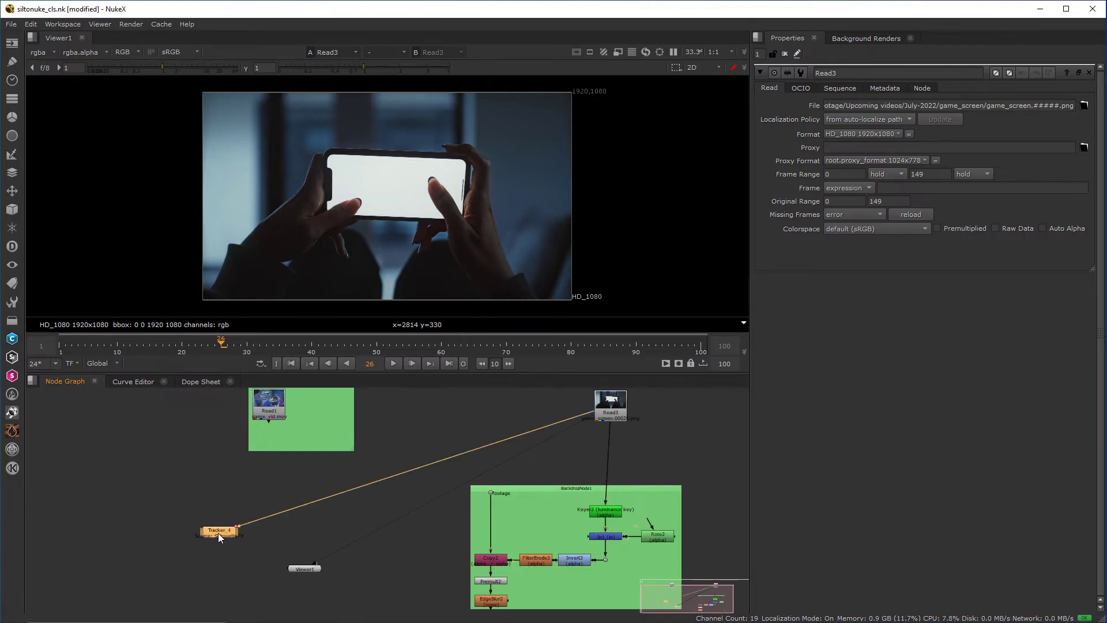
double_click(219, 529)
scroll(372, 214, "up", 3)
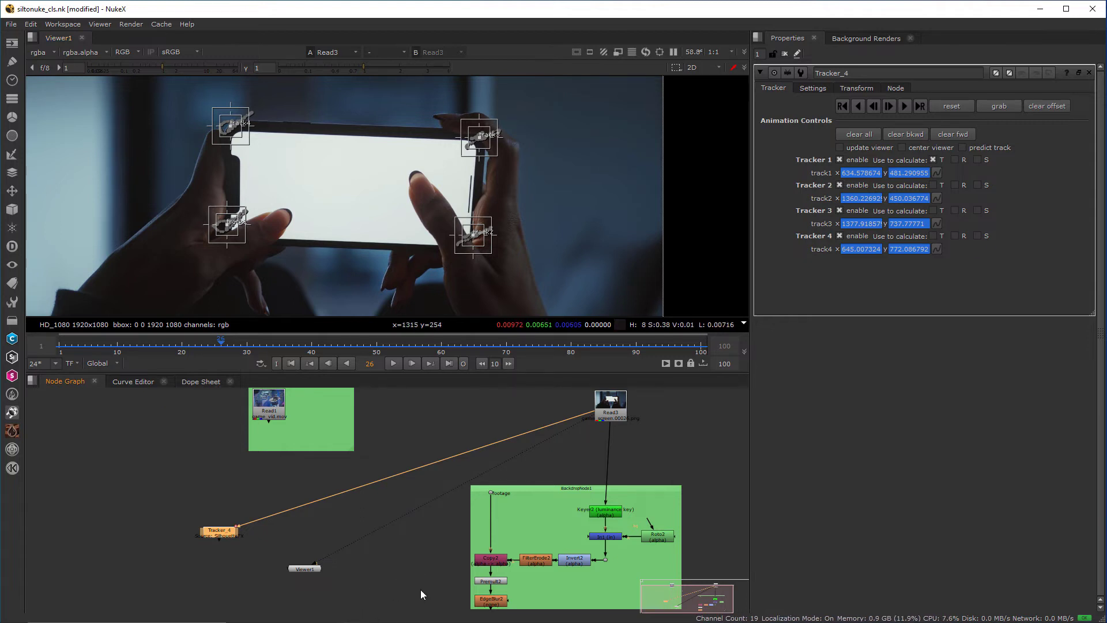
Step: Bring siltonuke_seperate tracker.nk from the Desktop folder into the Nuke node graph
key("super+e")
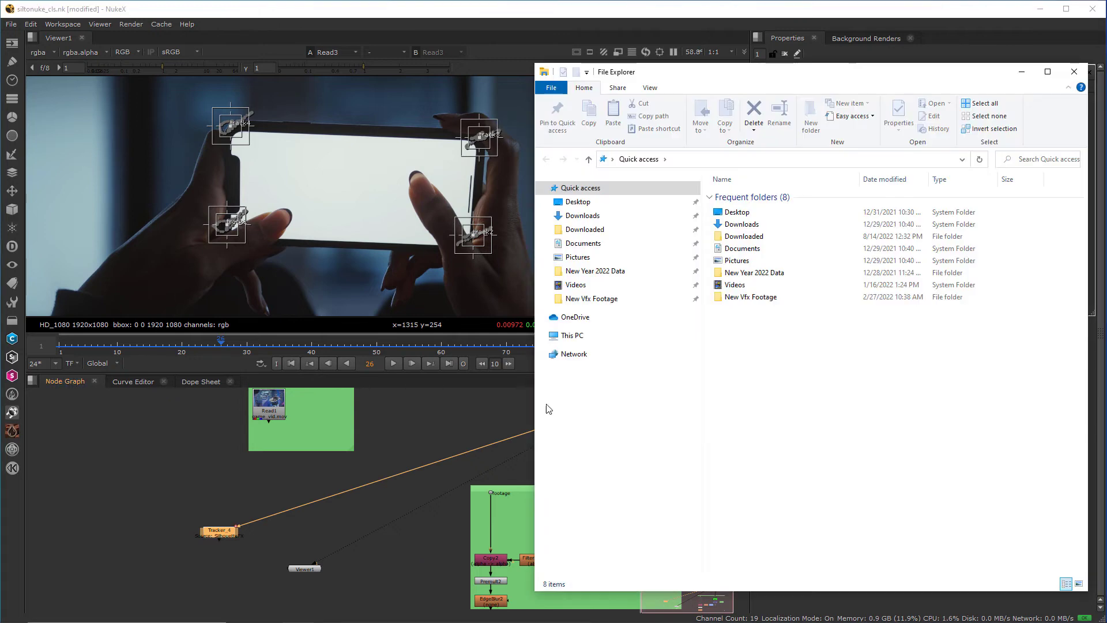
left_click(578, 201)
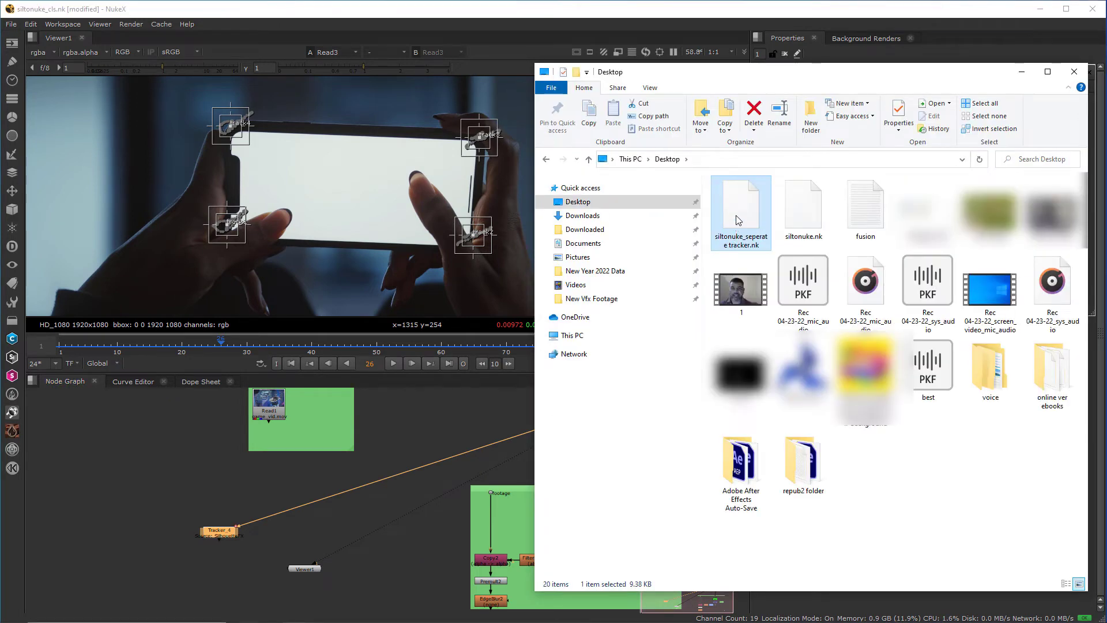
left_click_drag(735, 222, 112, 467)
Step: Spread the imported single-point tracker nodes apart beside the insert screen backdrop, leaving the merged Tracker_4 disconnected below
double_click(226, 528)
left_click_drag(226, 529, 398, 442)
scroll(398, 441, "up", 3)
left_click_drag(291, 445, 380, 461)
scroll(347, 485, "down", 3)
left_click(398, 448)
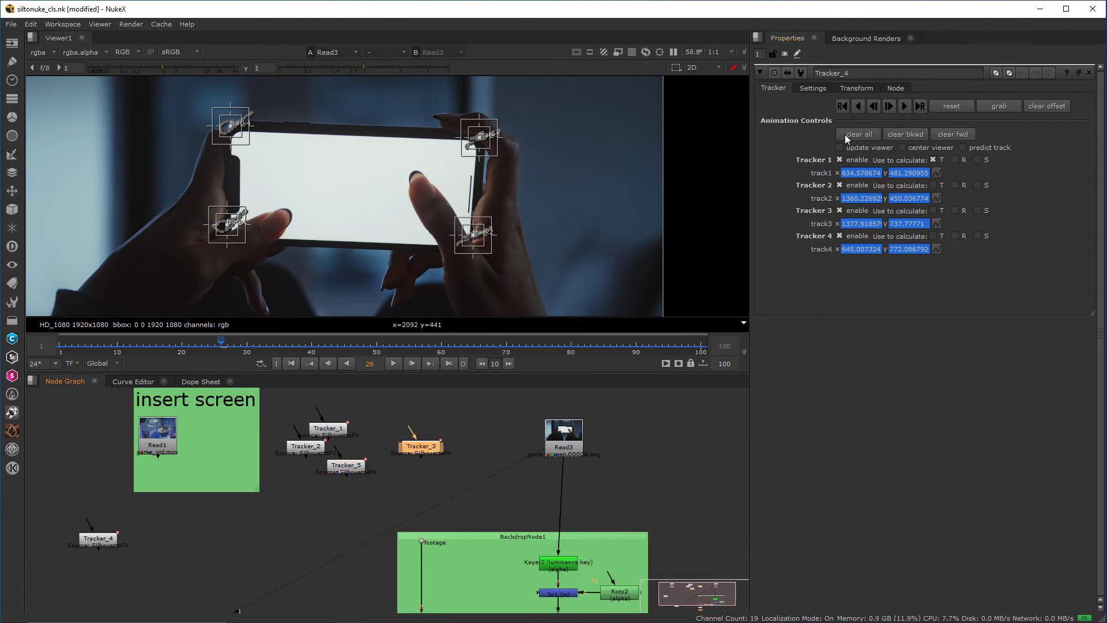
Step: Clear the open node properties, open Tracker_1, and connect Tracker_1 and Tracker_3 to the phone footage
left_click(786, 53)
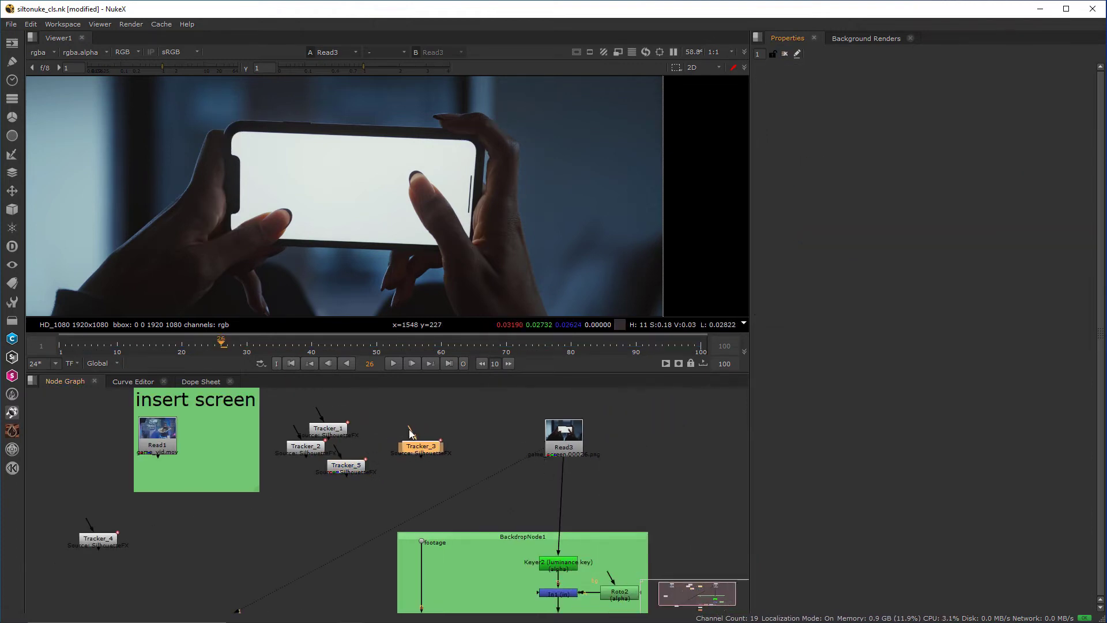
double_click(328, 428)
scroll(232, 243, "up", 2)
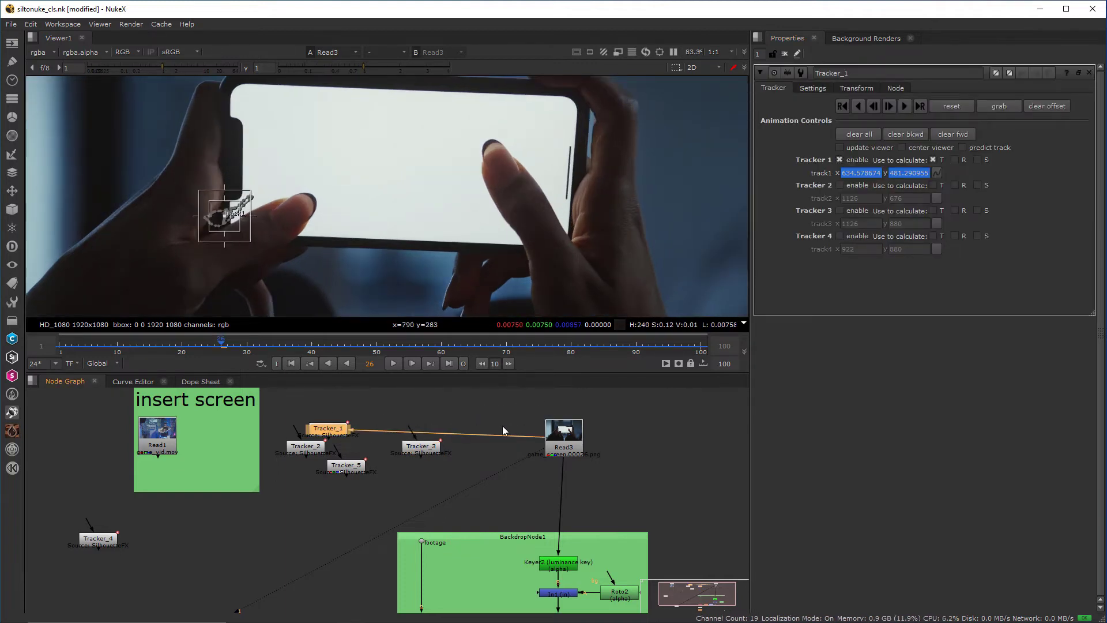
left_click(409, 426)
left_click_drag(408, 428, 537, 436)
Step: Move Tracker_2 above Tracker_3, connect it to the phone footage, and inspect the individual tracks of Tracker_2, Tracker_3 and Tracker_5
left_click_drag(306, 446, 424, 404)
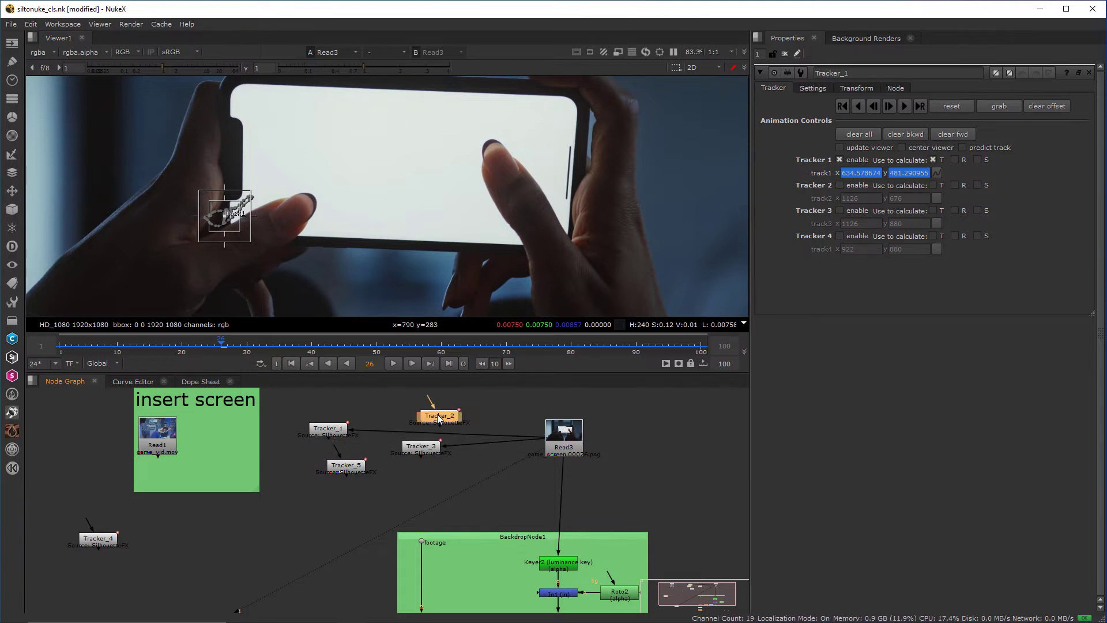
double_click(424, 404)
double_click(421, 445)
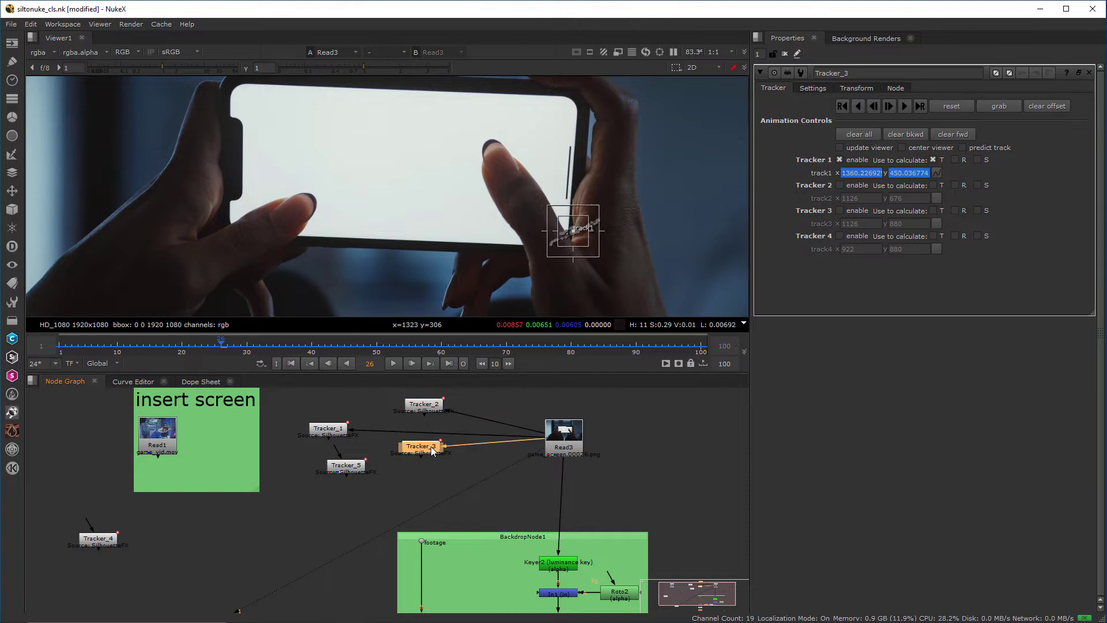
double_click(352, 466)
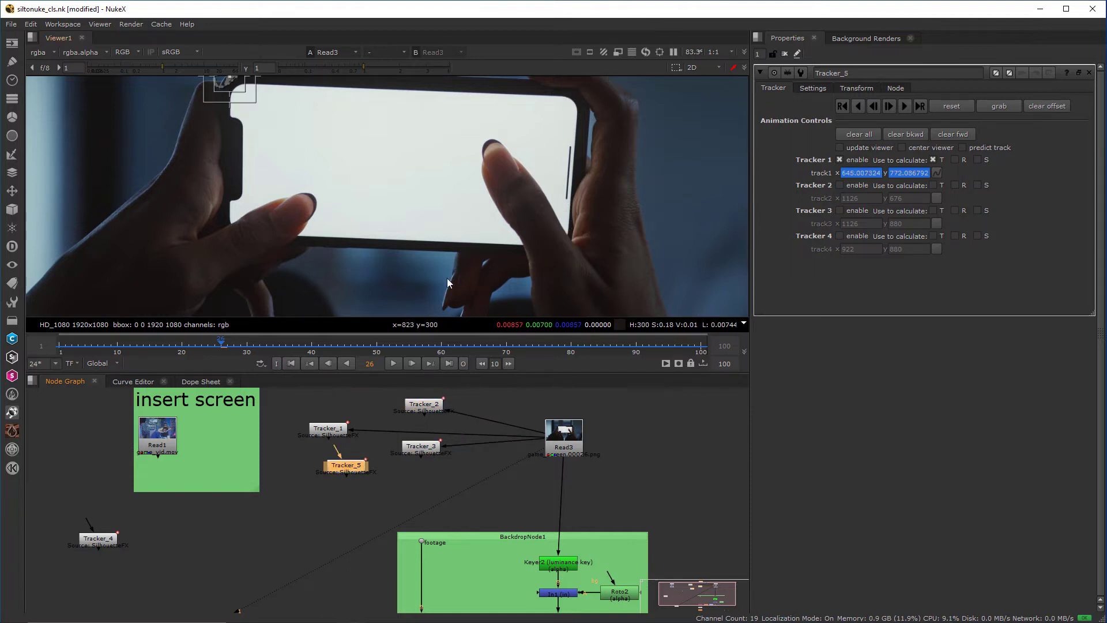
scroll(424, 461, "down", 1)
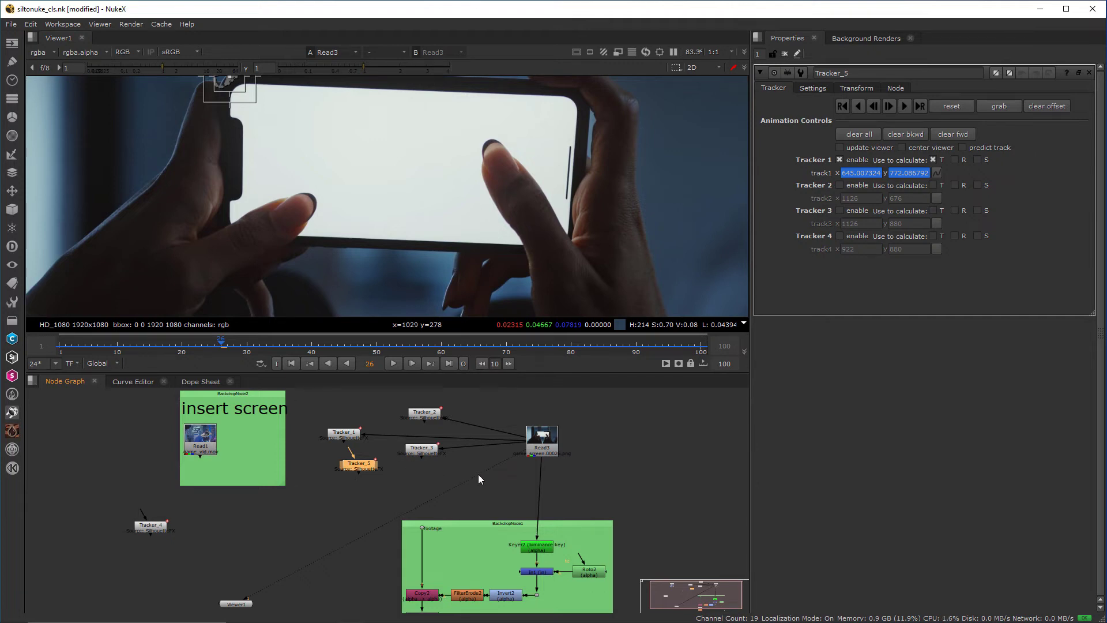
left_click(435, 469)
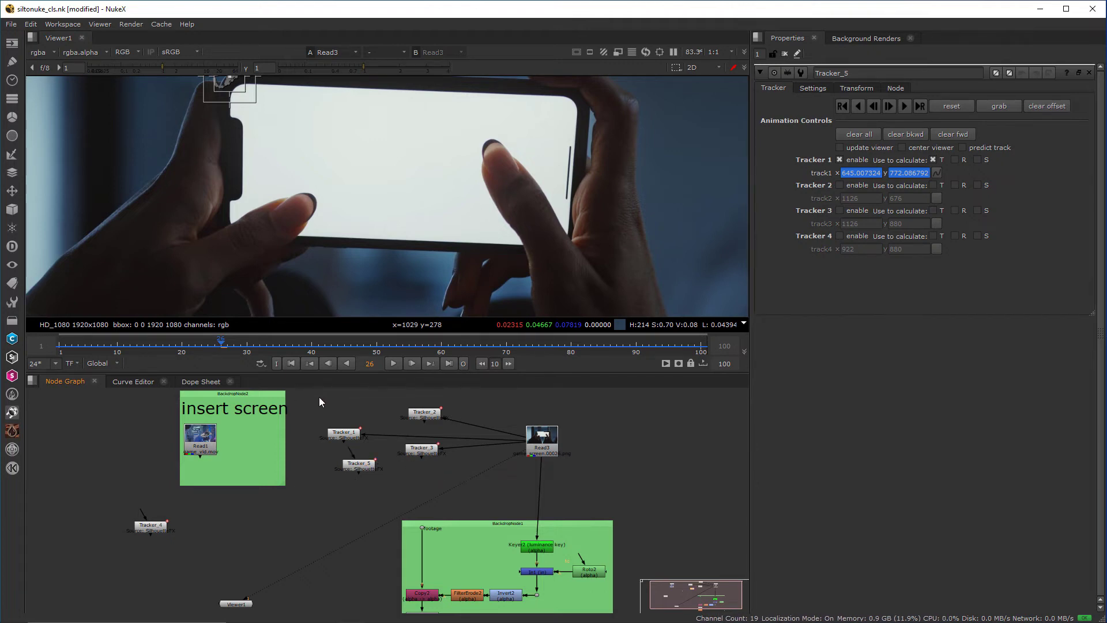
Step: Delete the single-point tracker nodes Tracker_1, Tracker_2, Tracker_3 and Tracker_5, and open the merged Tracker_4 to view its four corner tracks
left_click_drag(314, 394, 480, 486)
key("Delete")
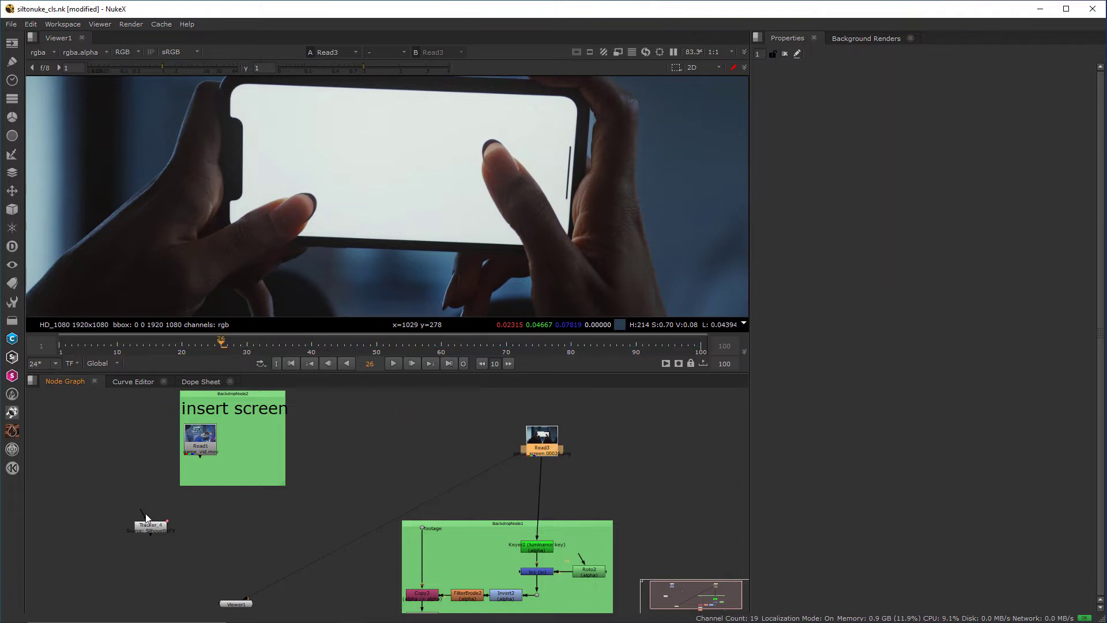
double_click(155, 530)
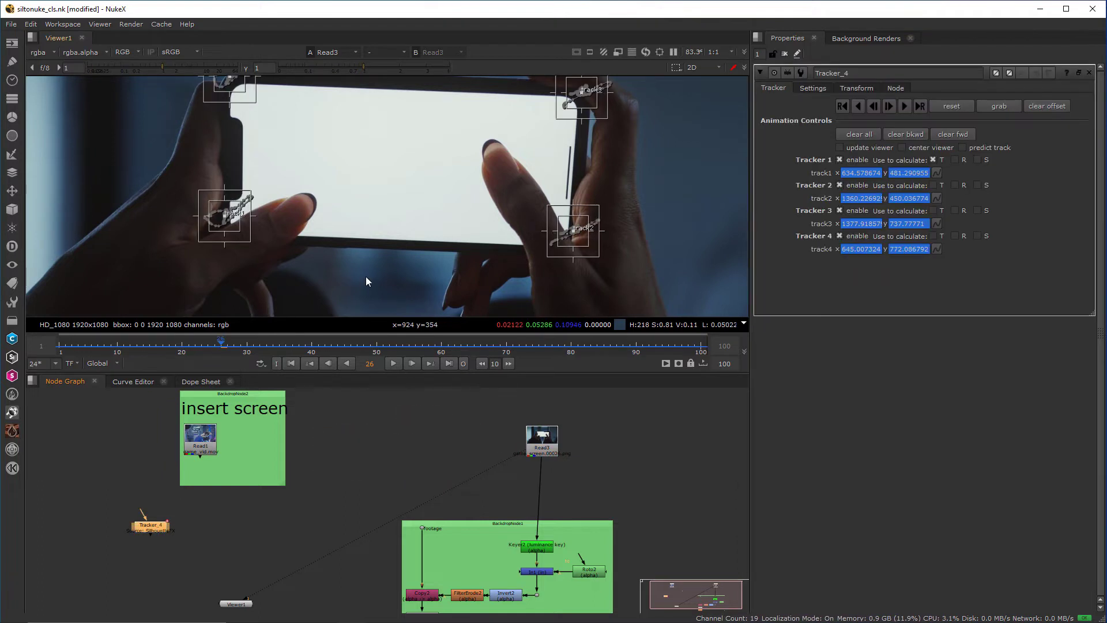
scroll(366, 275, "down", 2)
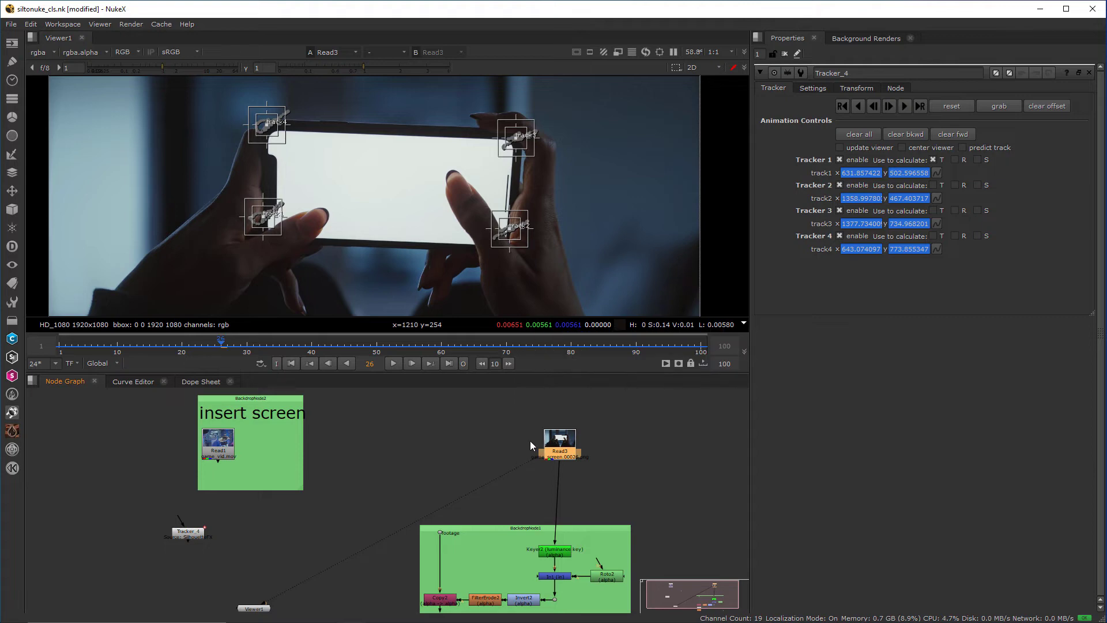
Step: Set the project's full size format to HD_1080 1920x1080
left_click(579, 416)
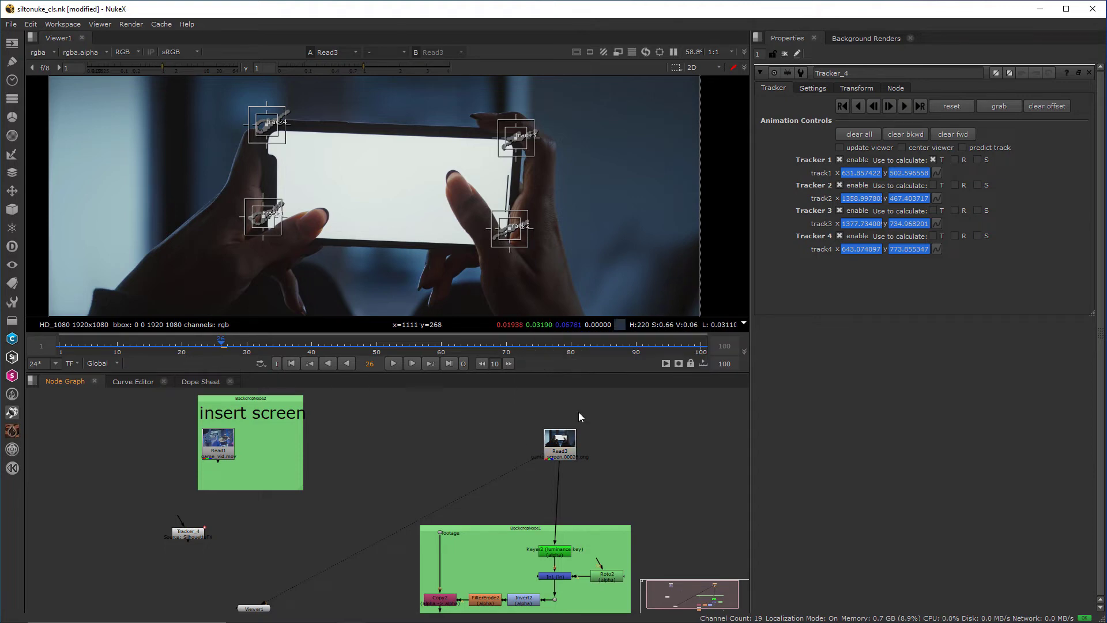
key("s")
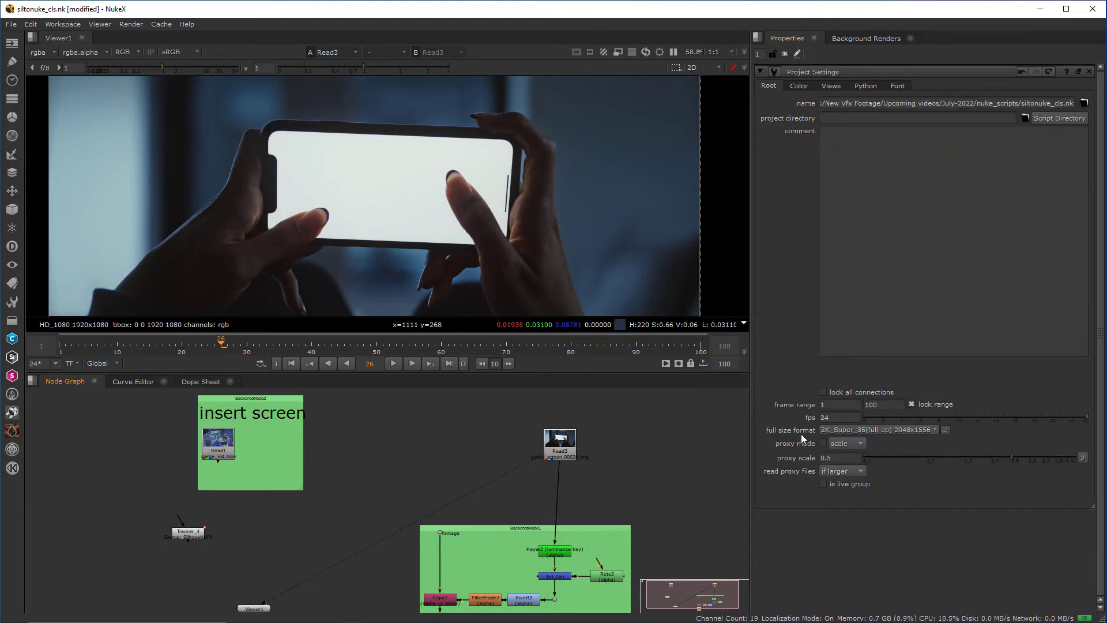
left_click(897, 428)
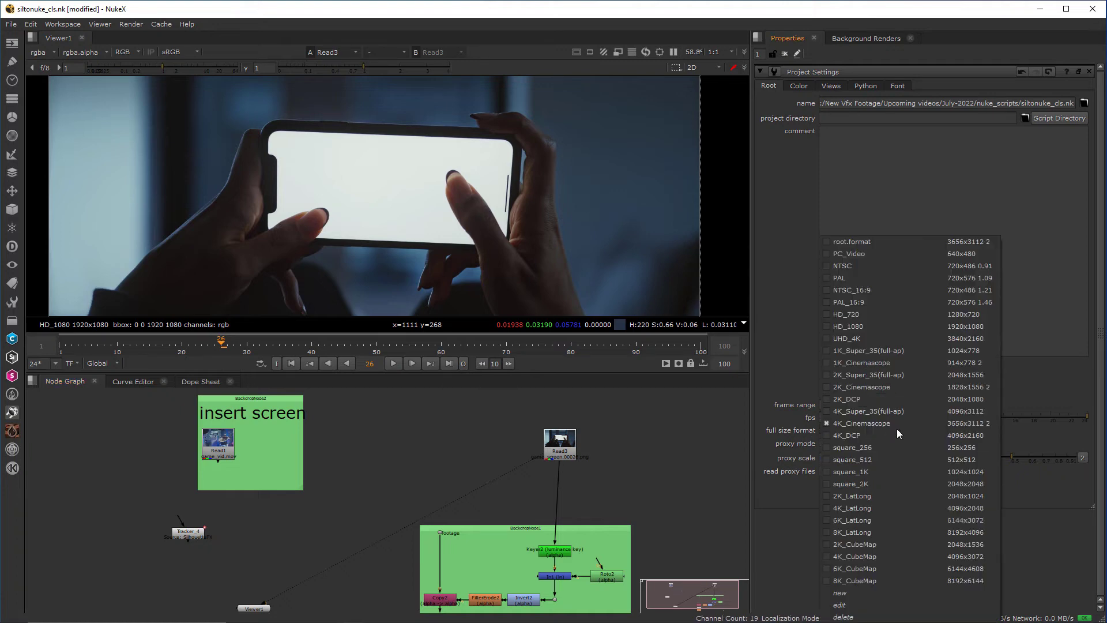
left_click(979, 326)
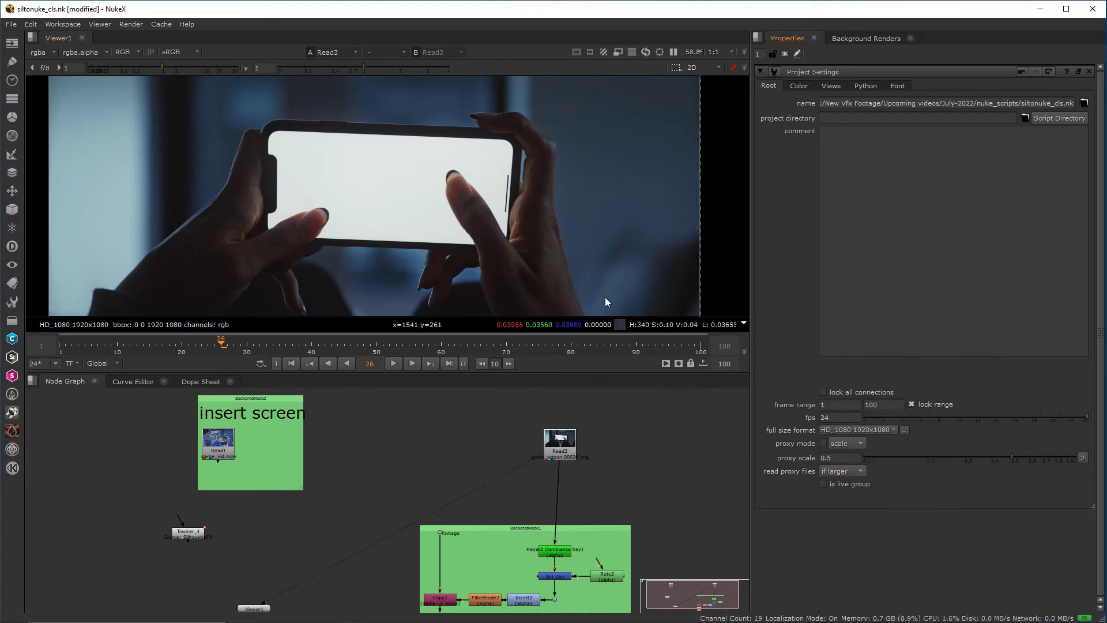
Step: Check the format of the phone footage in Read3, and reselect HD_1080 1920x1080 as the project's full size format
double_click(557, 444)
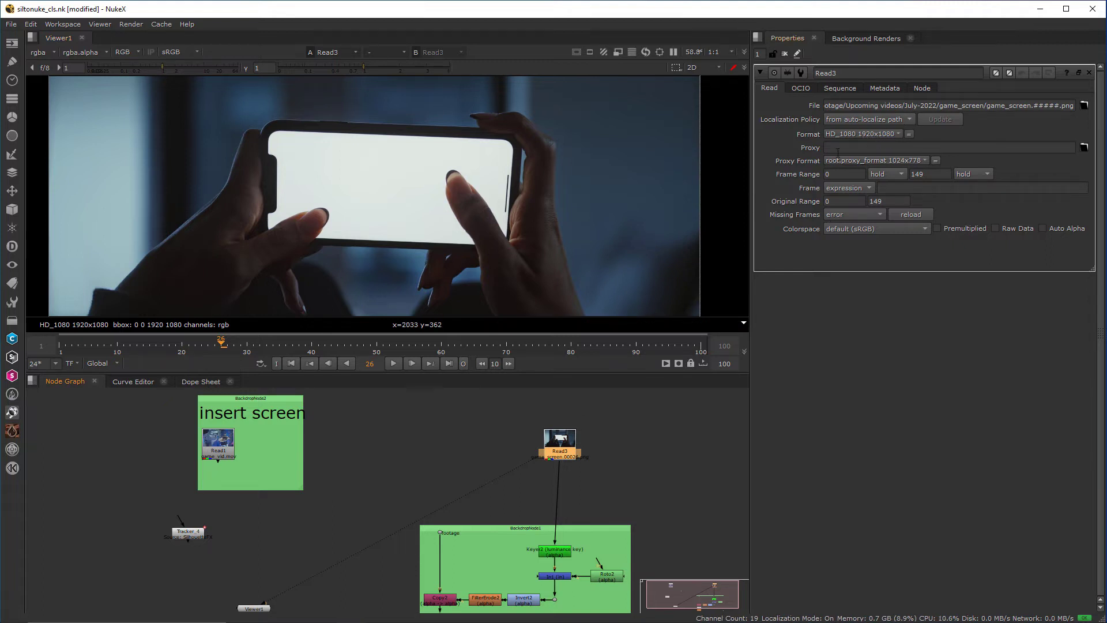
left_click(669, 399)
key("s")
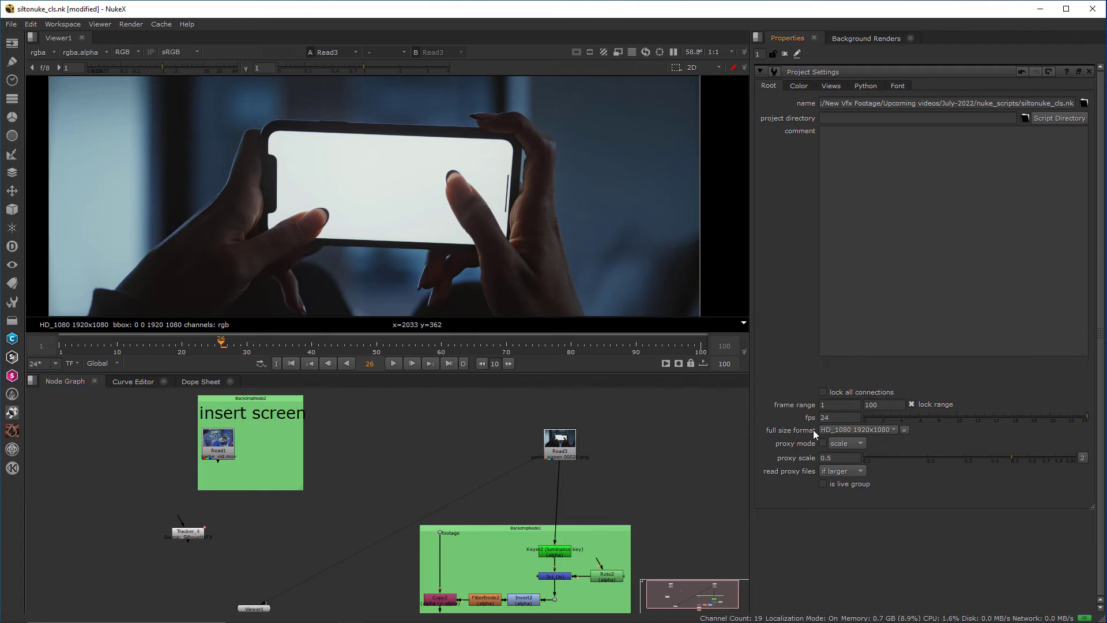
left_click(867, 430)
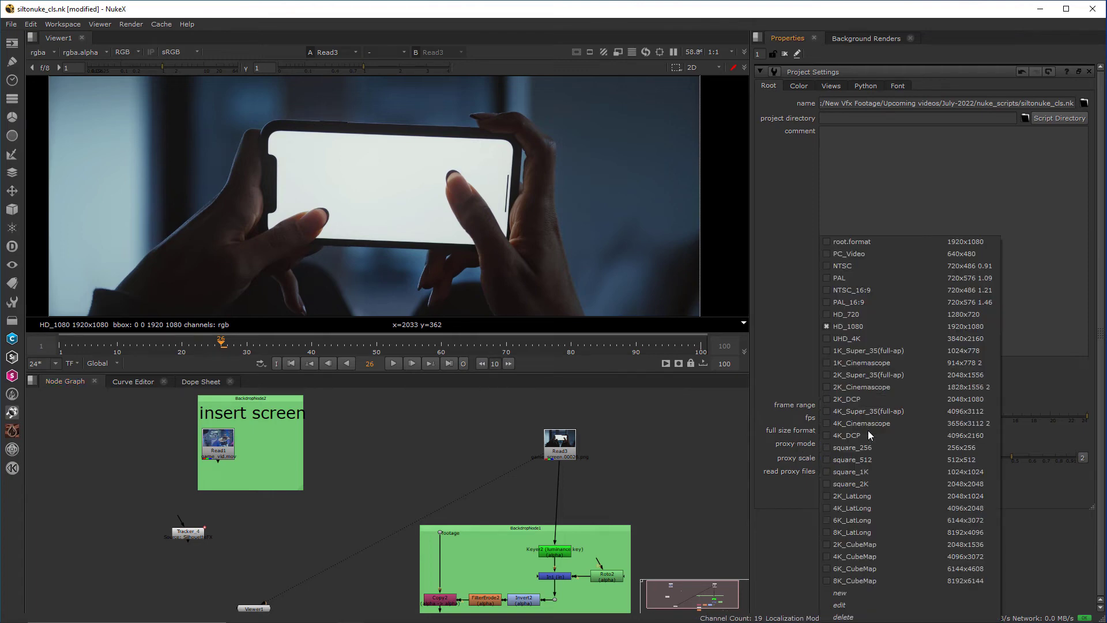
left_click(964, 326)
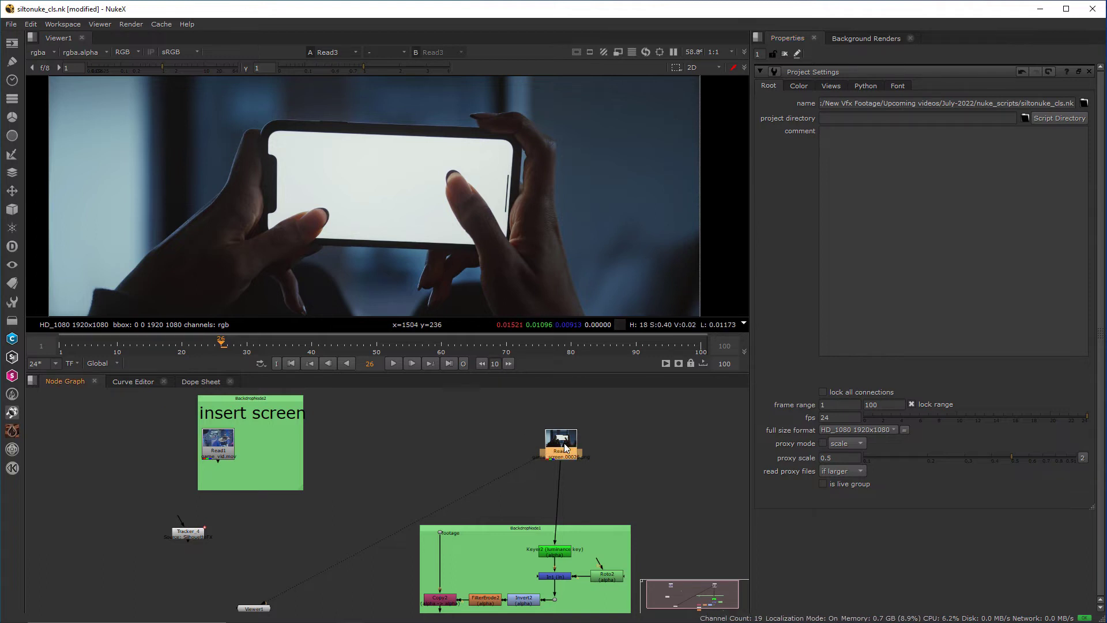
Step: View the phone footage at frame 80, and play the Read1 insert clip from the first frame
left_click(427, 350)
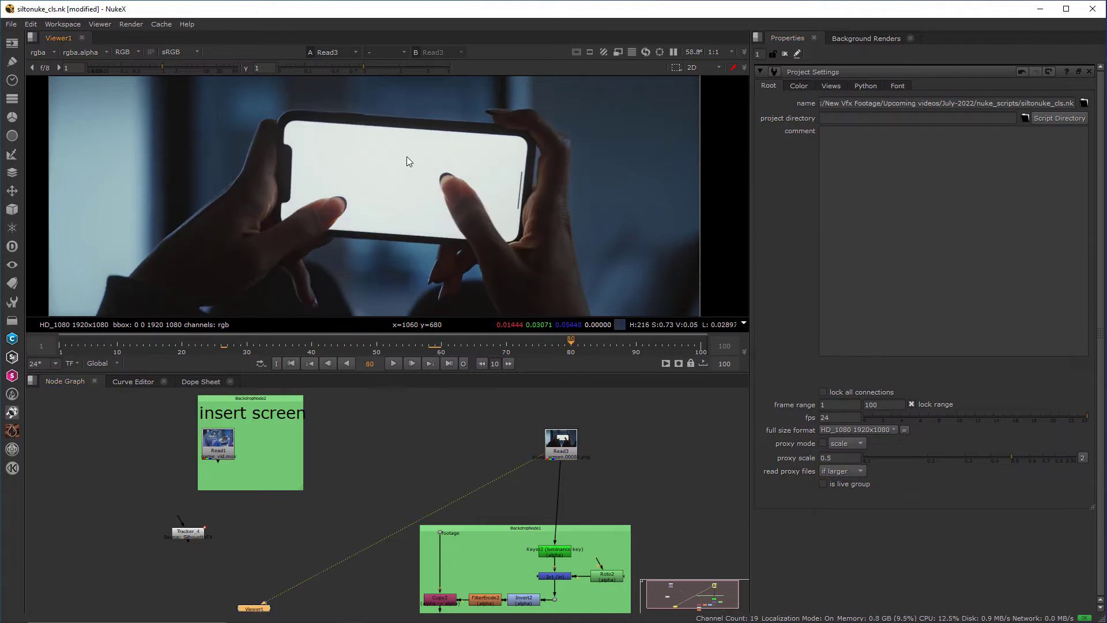
left_click_drag(375, 156, 414, 192)
left_click(217, 441)
key("1")
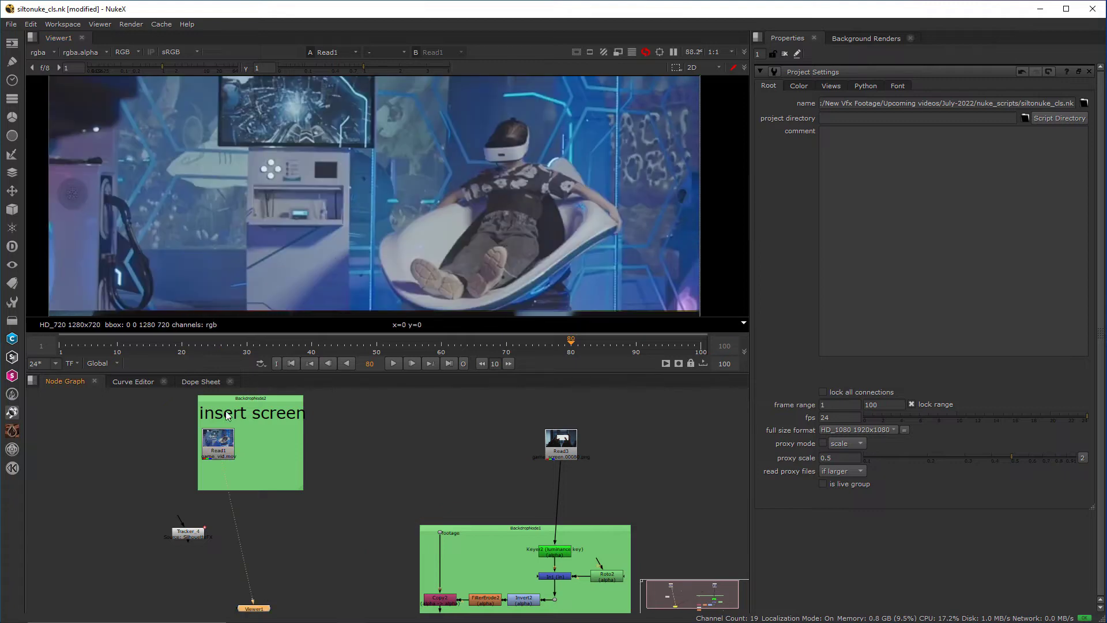
key("f")
left_click(292, 364)
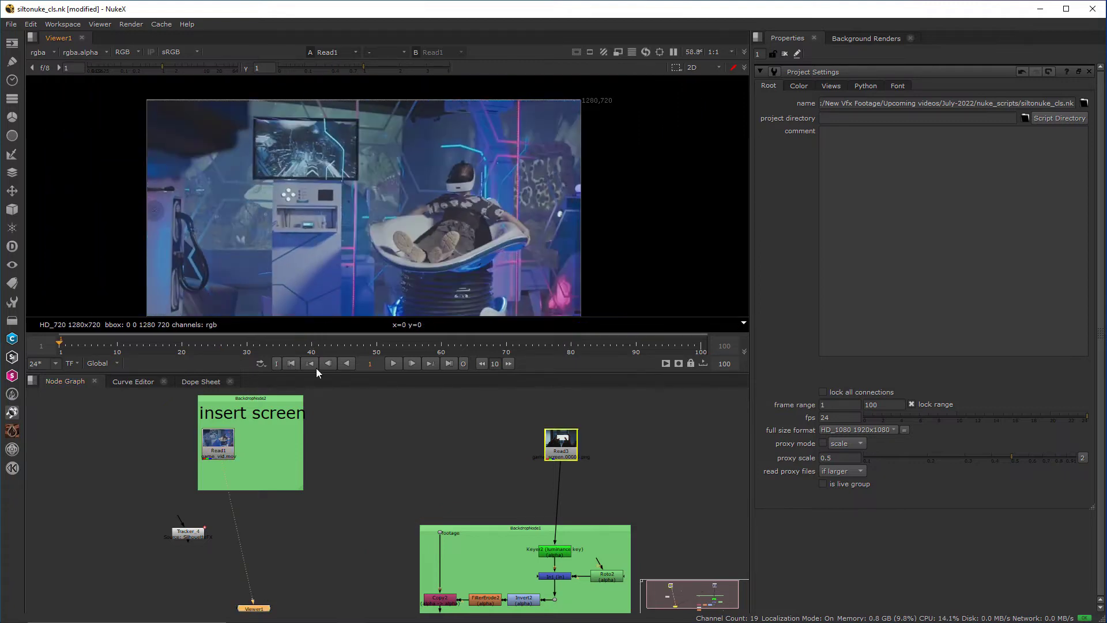
left_click(396, 362)
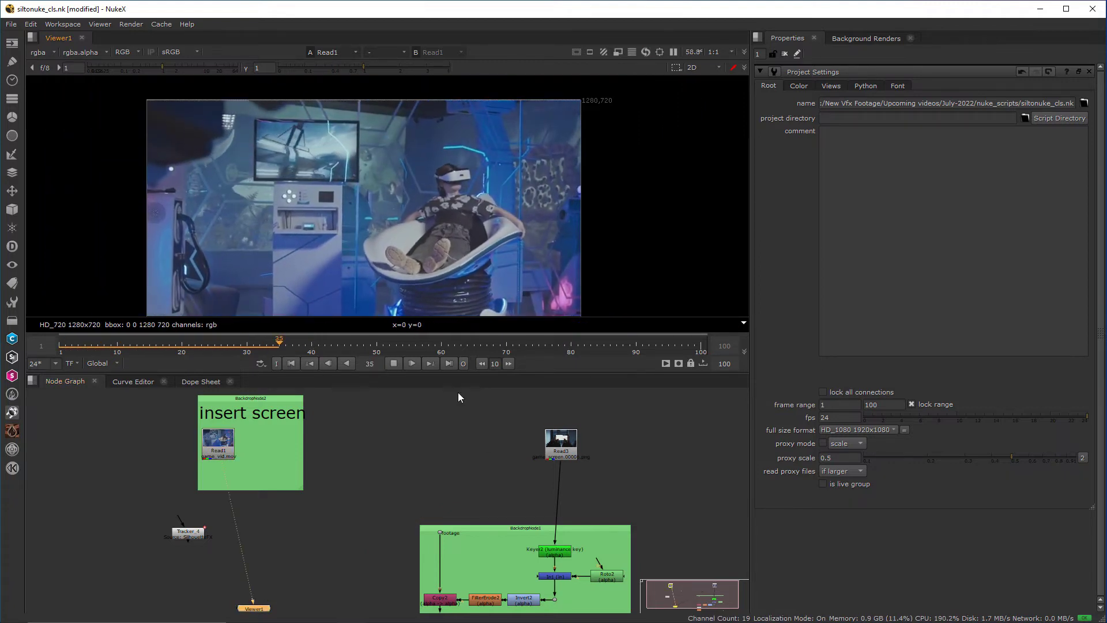
Step: Compare the phone footage with the Read1 insert clip in the viewer, finishing on the footage's blank phone screen
left_click(561, 441)
key("1")
left_click_drag(306, 179, 437, 252)
left_click(394, 363)
left_click(219, 441)
key("1")
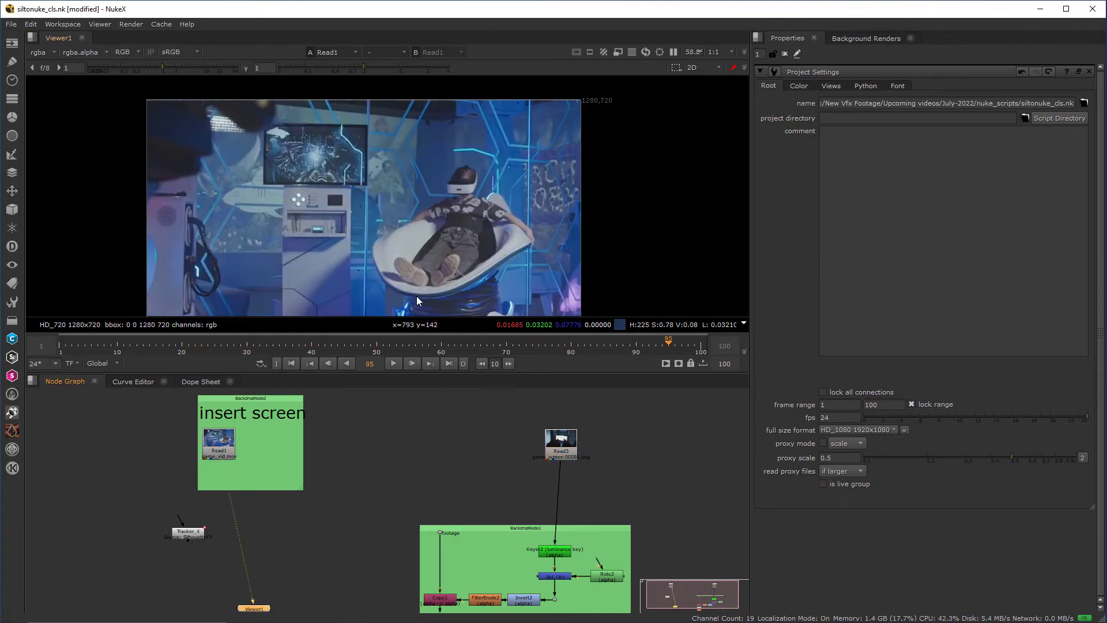
left_click(563, 441)
key("1")
left_click(451, 415)
scroll(502, 456, "down", 1)
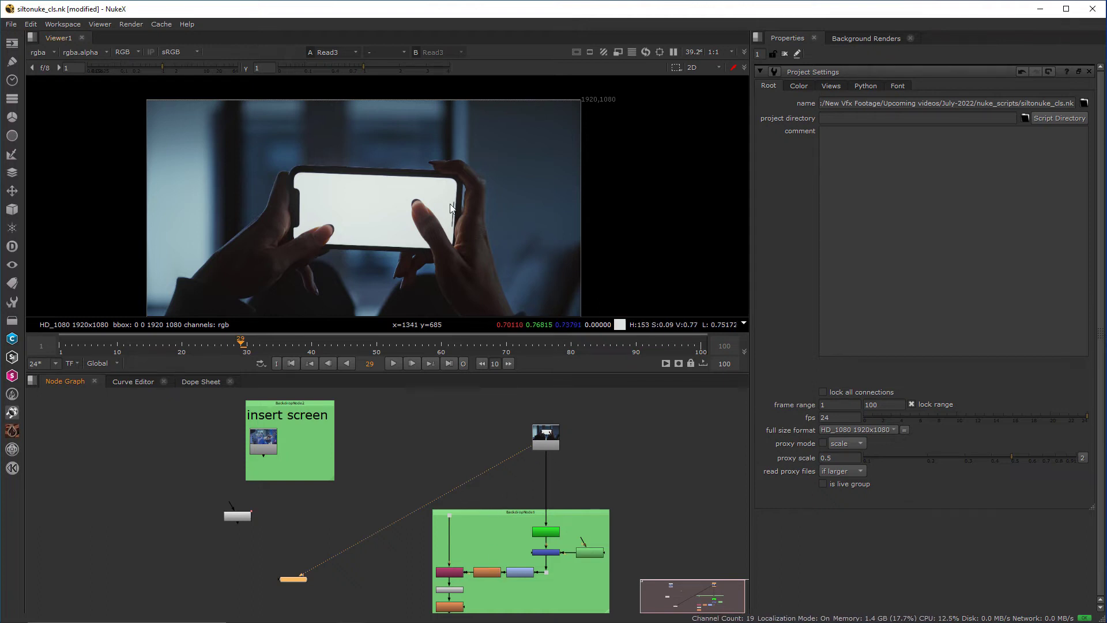
left_click_drag(366, 203, 398, 224)
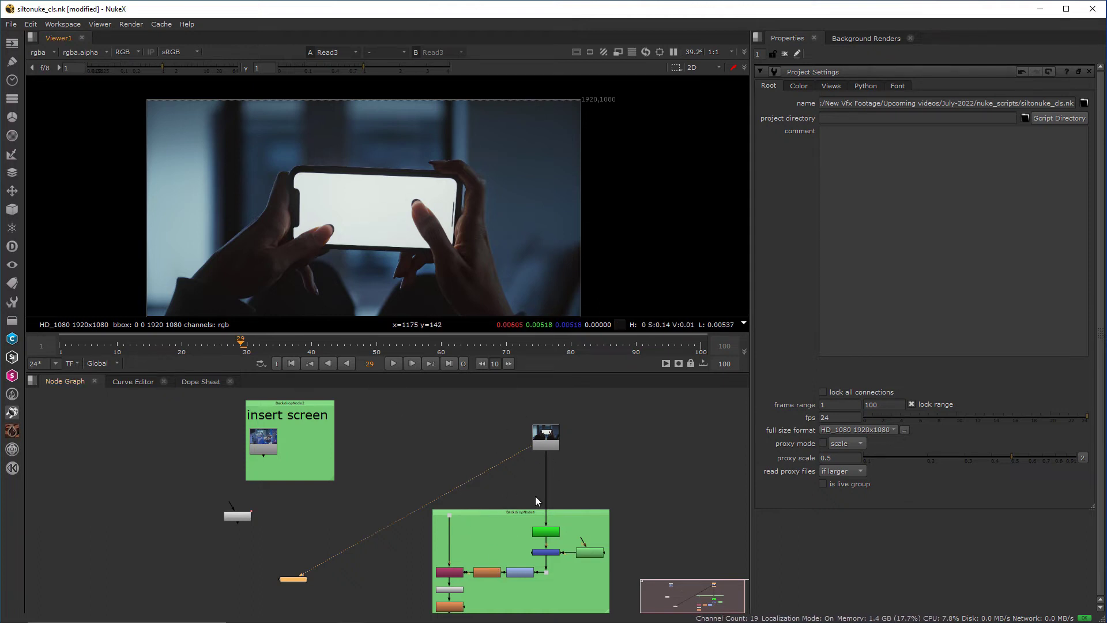
Step: View the EdgeBlur2 result of the keyed phone screen and place Viewer1 directly below that node
scroll(614, 437, "up", 4)
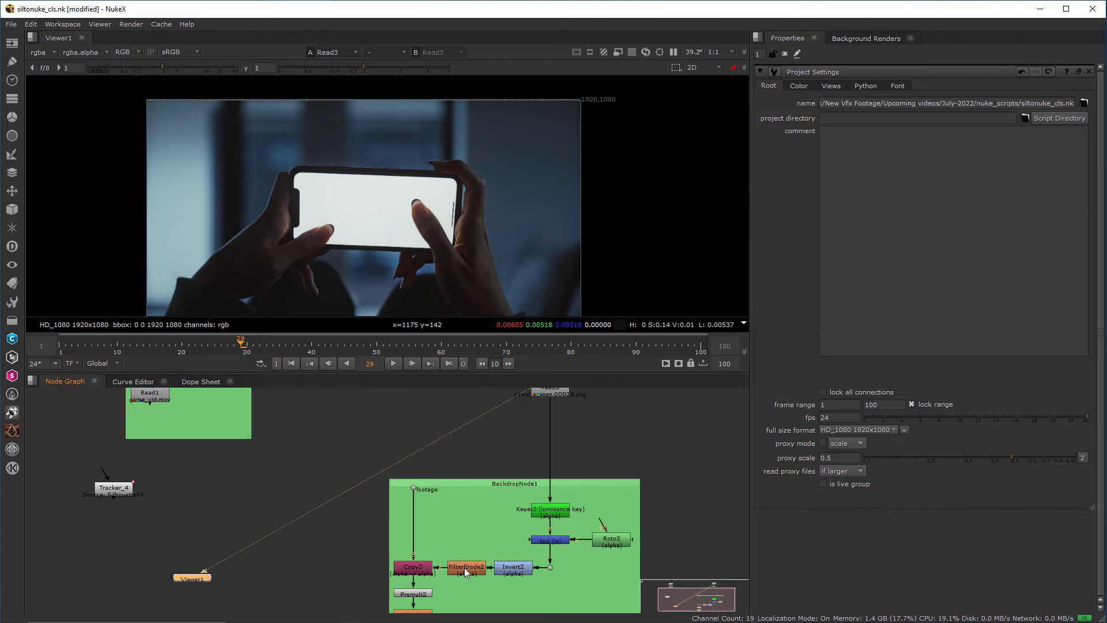
scroll(484, 536, "up", 2)
key("1")
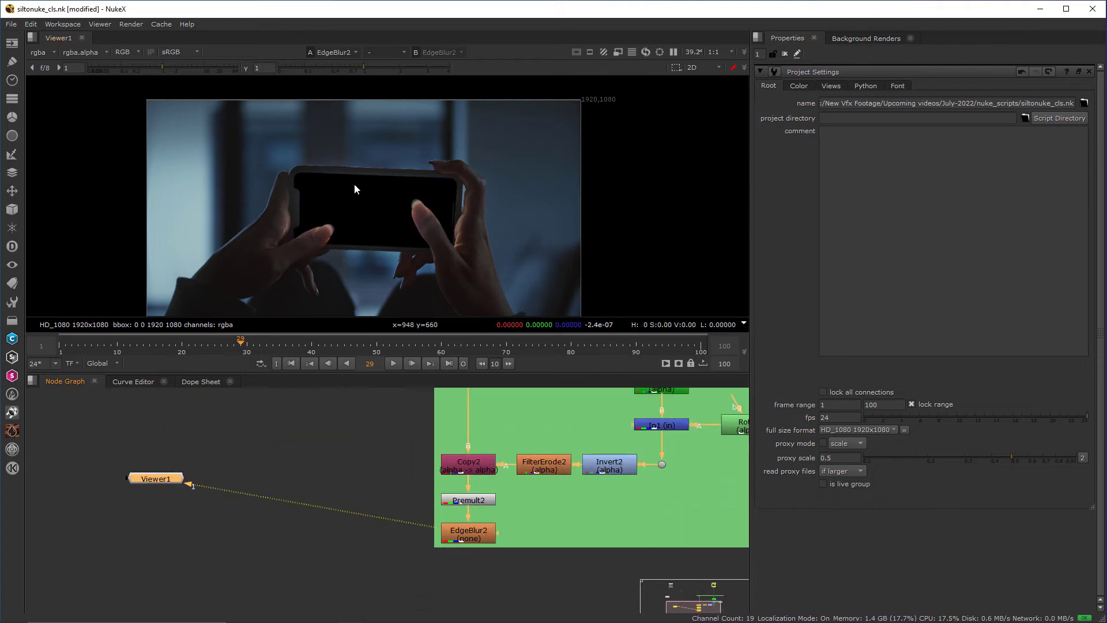
left_click_drag(155, 476, 475, 601)
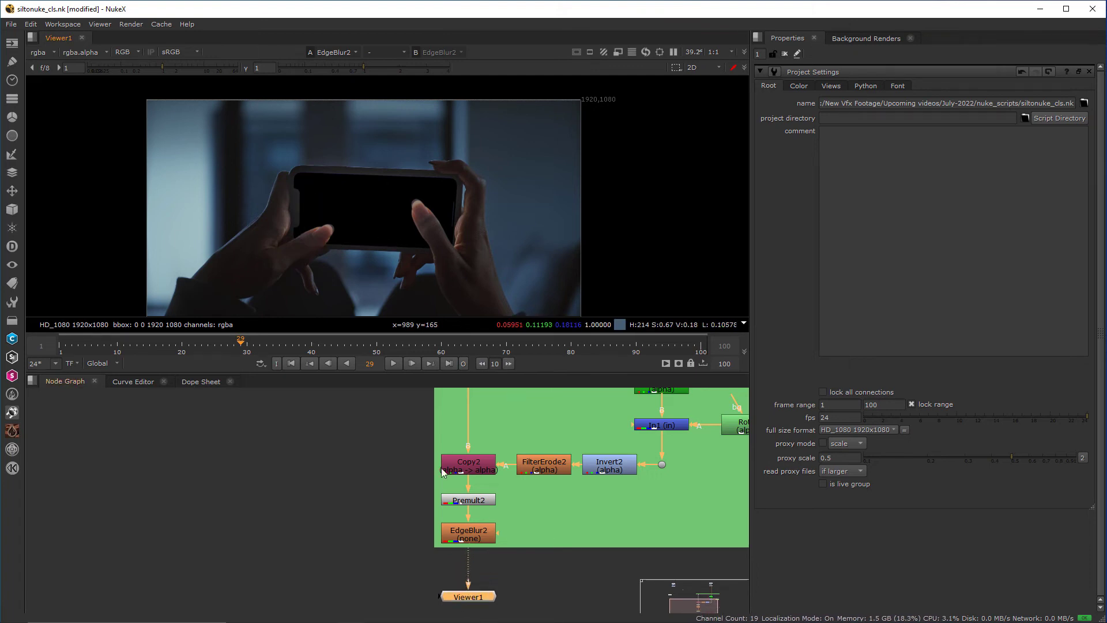
Step: Add a CheckerBoard node in the empty area below Tracker_4
scroll(443, 459, "down", 2)
scroll(443, 459, "down", 3)
scroll(443, 460, "down", 2)
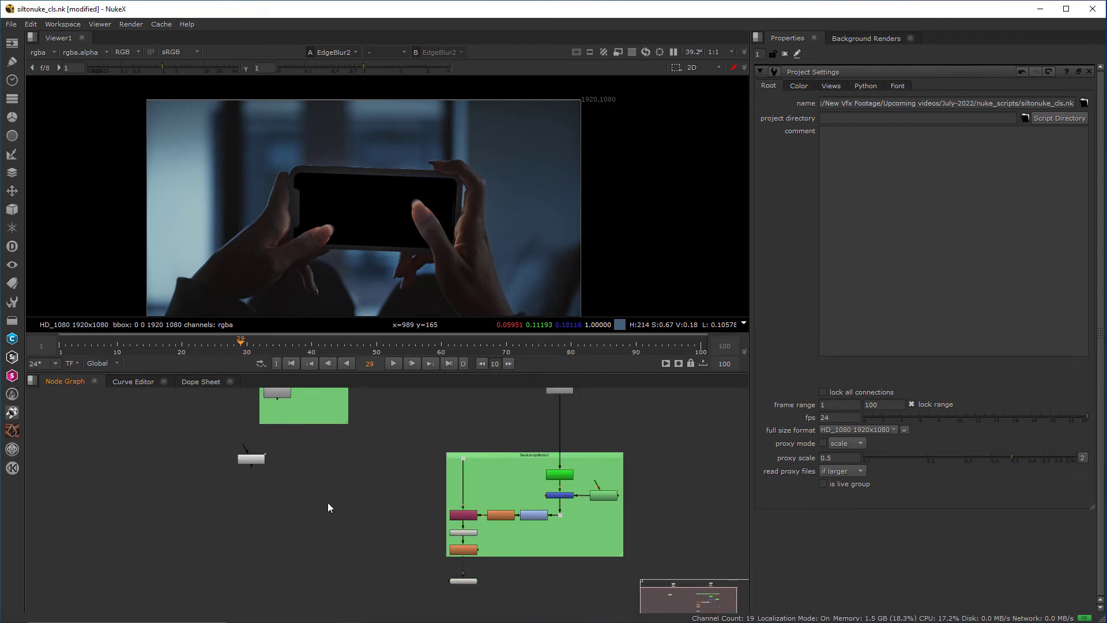
key("Tab")
type("check")
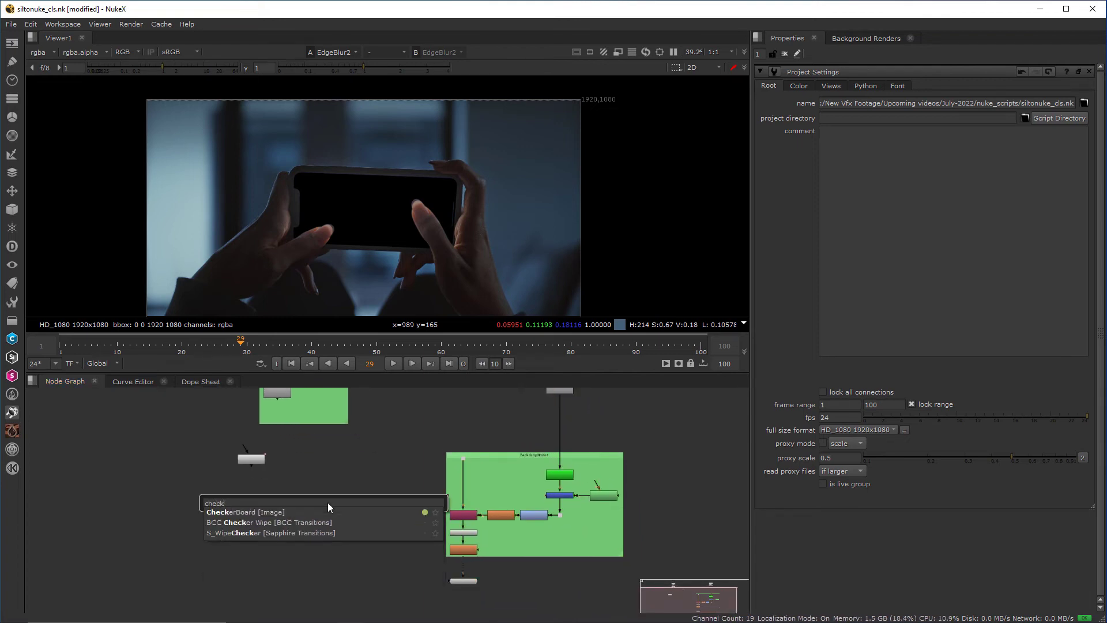
key("Return")
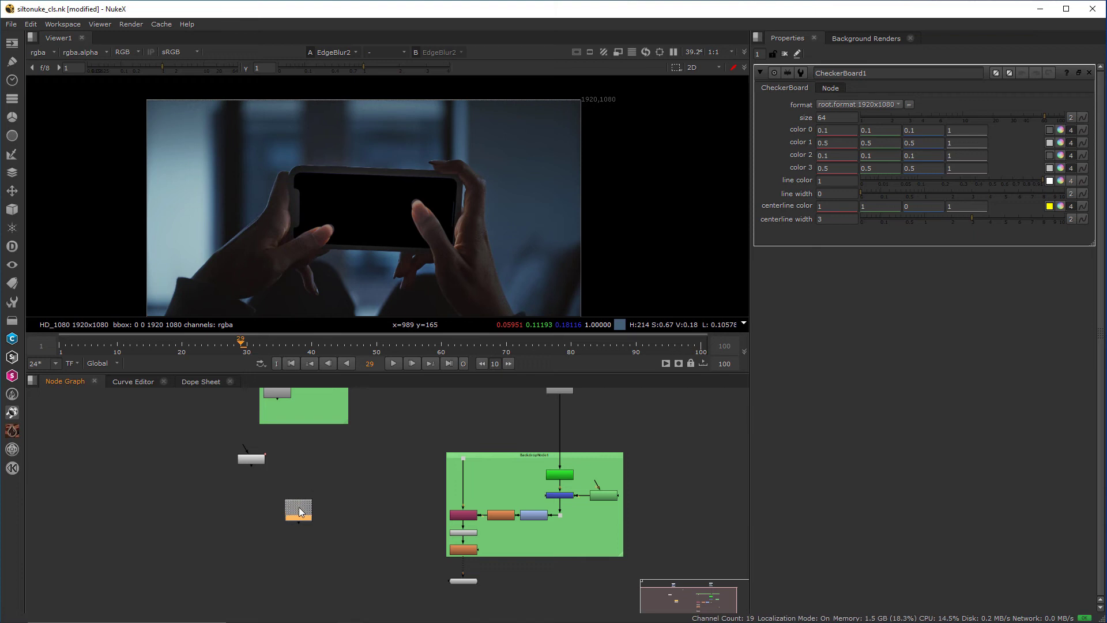
left_click(301, 513)
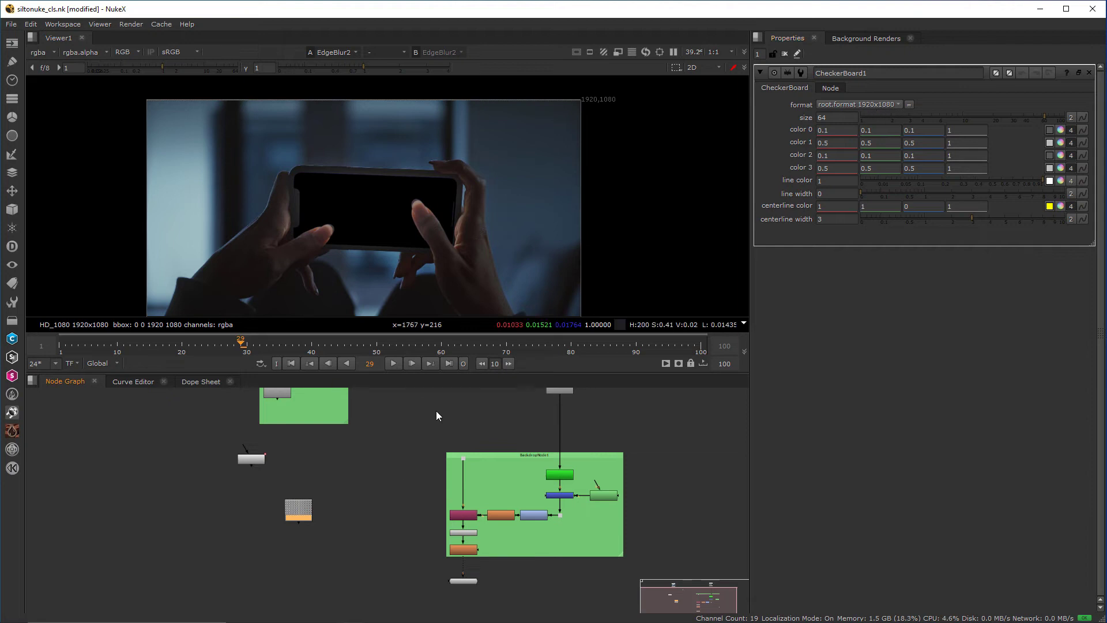
scroll(418, 510, "up", 3)
left_click_drag(261, 517, 266, 529)
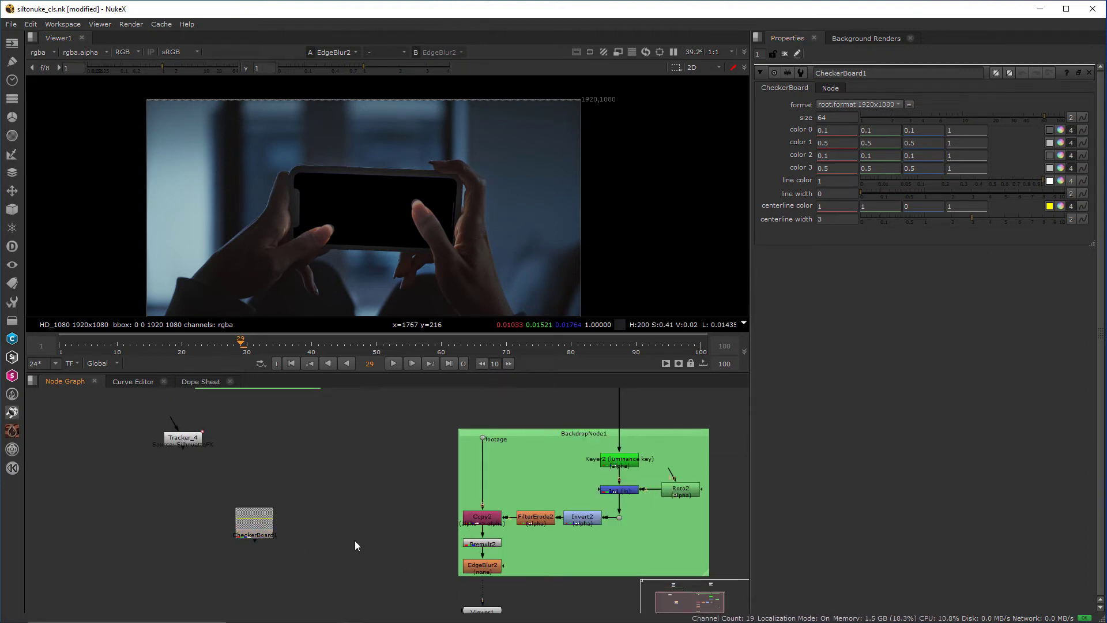
Step: Add a Merge node between the checkerboard and the key setup, connecting input B to CheckerBoard1 and input A to EdgeBlur2
key("m")
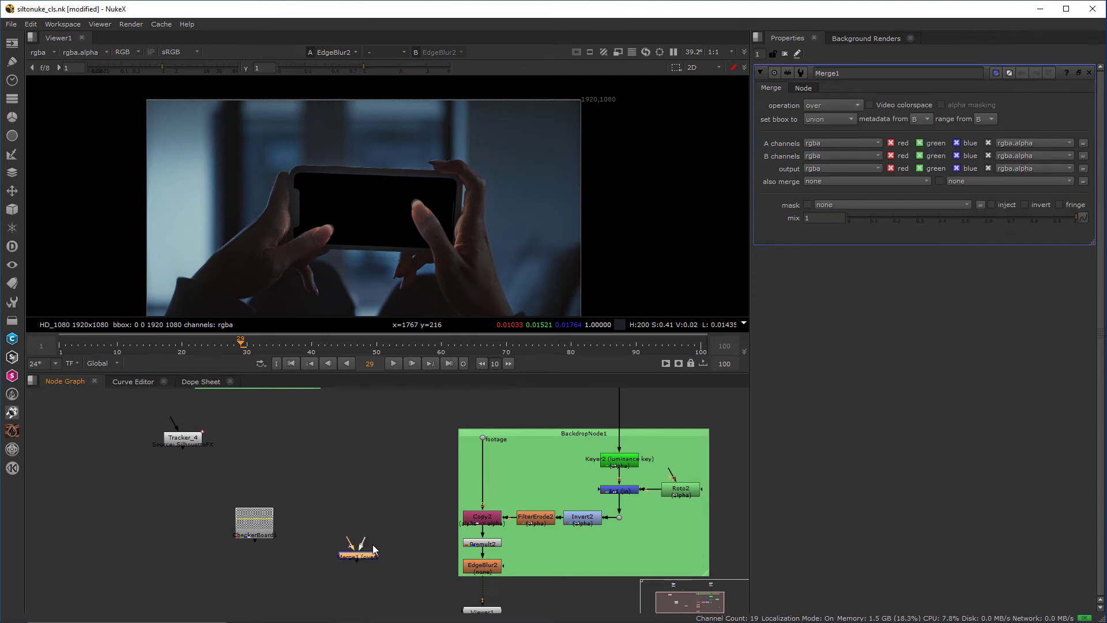
left_click(316, 582)
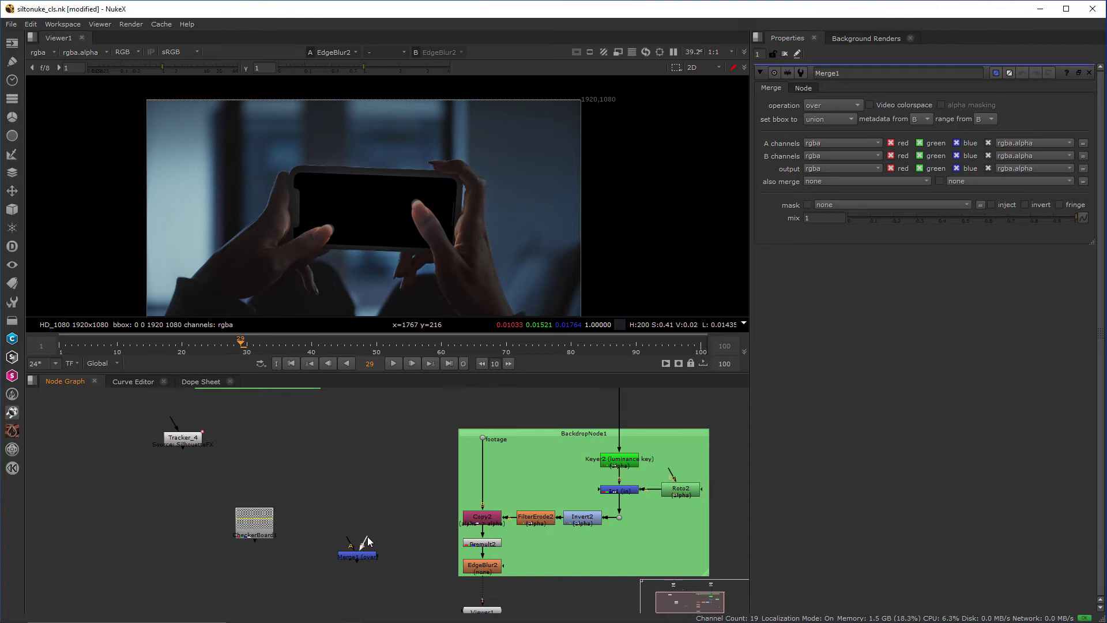
left_click_drag(368, 536, 266, 526)
left_click_drag(462, 586, 483, 594)
left_click_drag(349, 540, 481, 567)
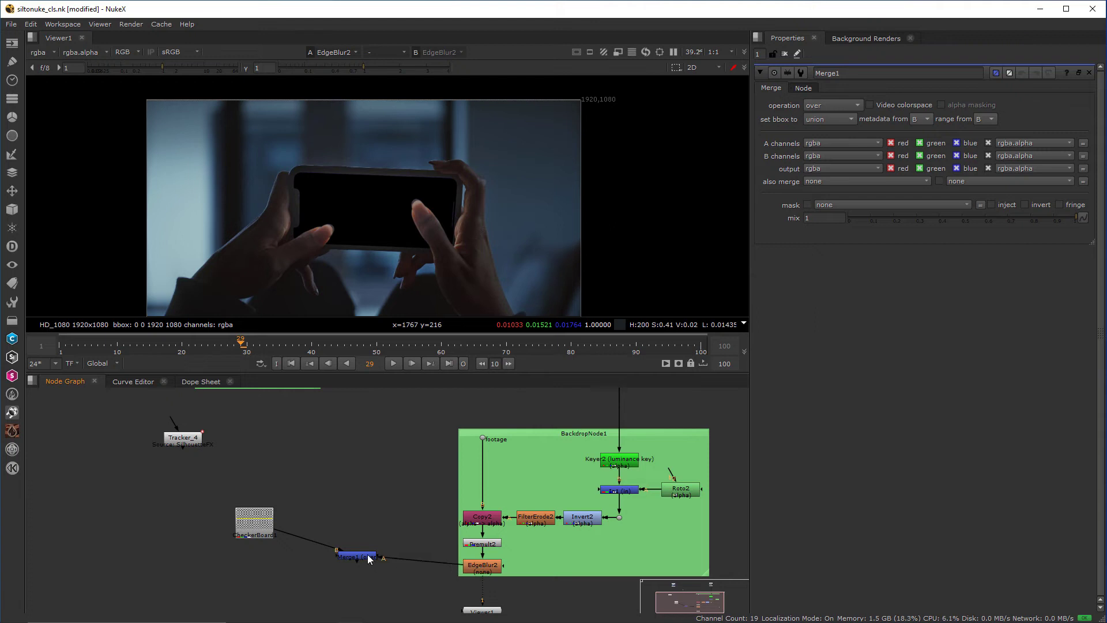
Step: Inspect the EdgeBlur2 properties and compare its keyed result with the original phone footage in the viewer
double_click(486, 566)
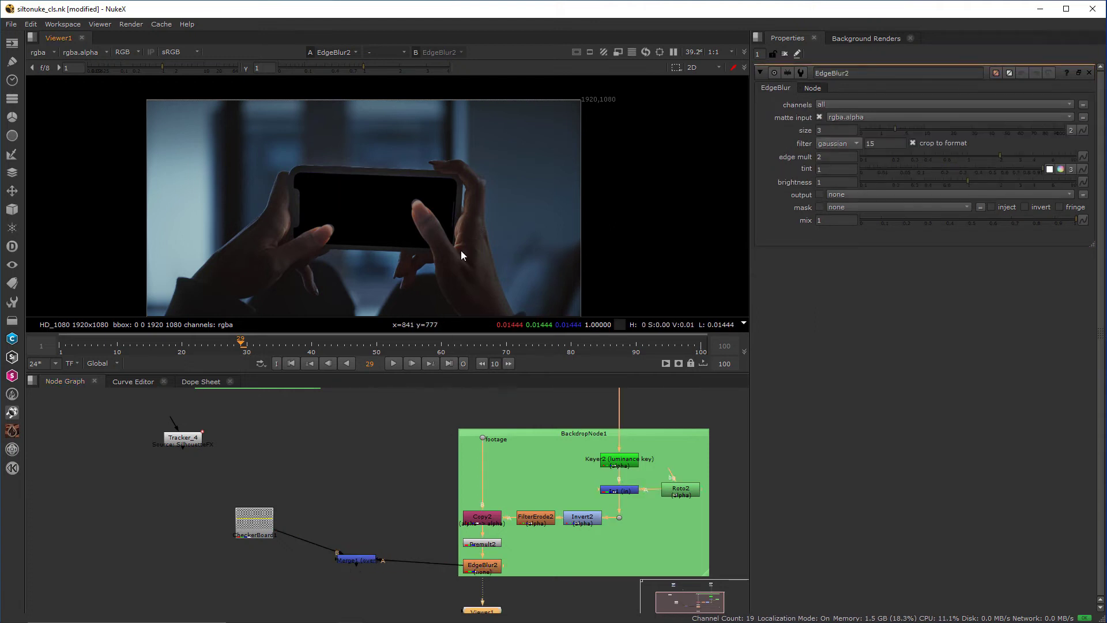
scroll(639, 448, "down", 4)
scroll(595, 461, "up", 2)
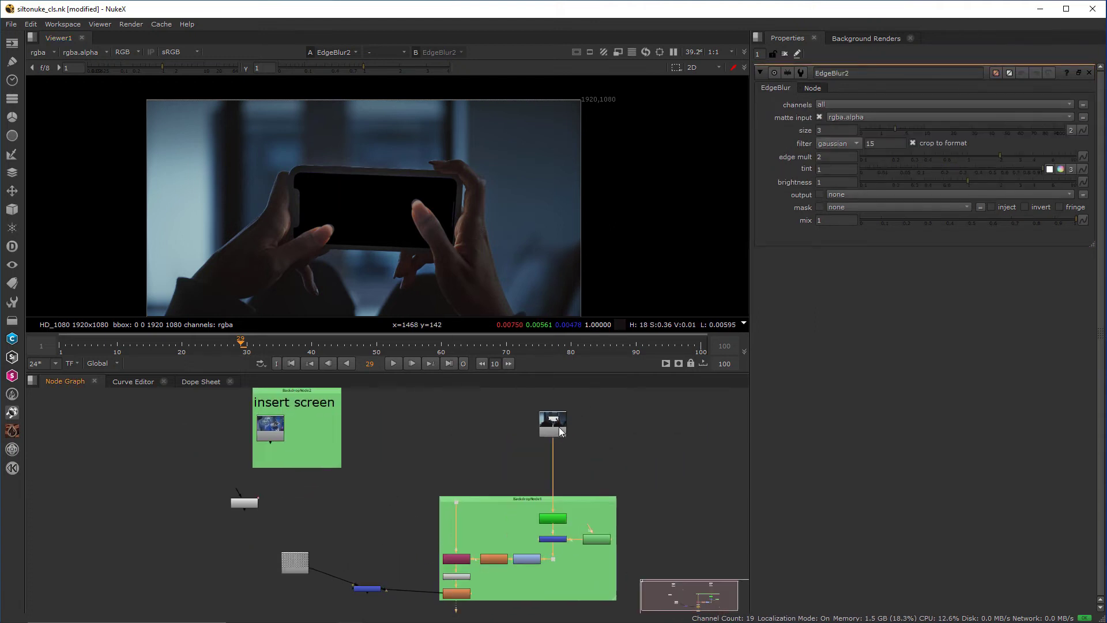
left_click(559, 427)
key("1")
scroll(477, 591, "up", 2)
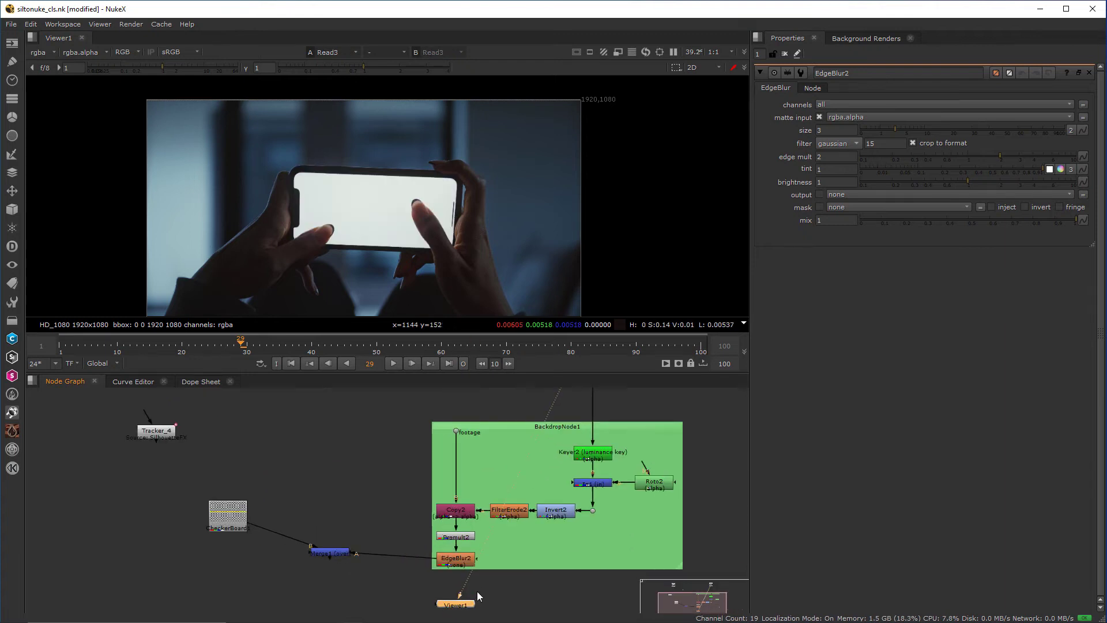
left_click(455, 559)
key("1")
scroll(411, 197, "up", 1)
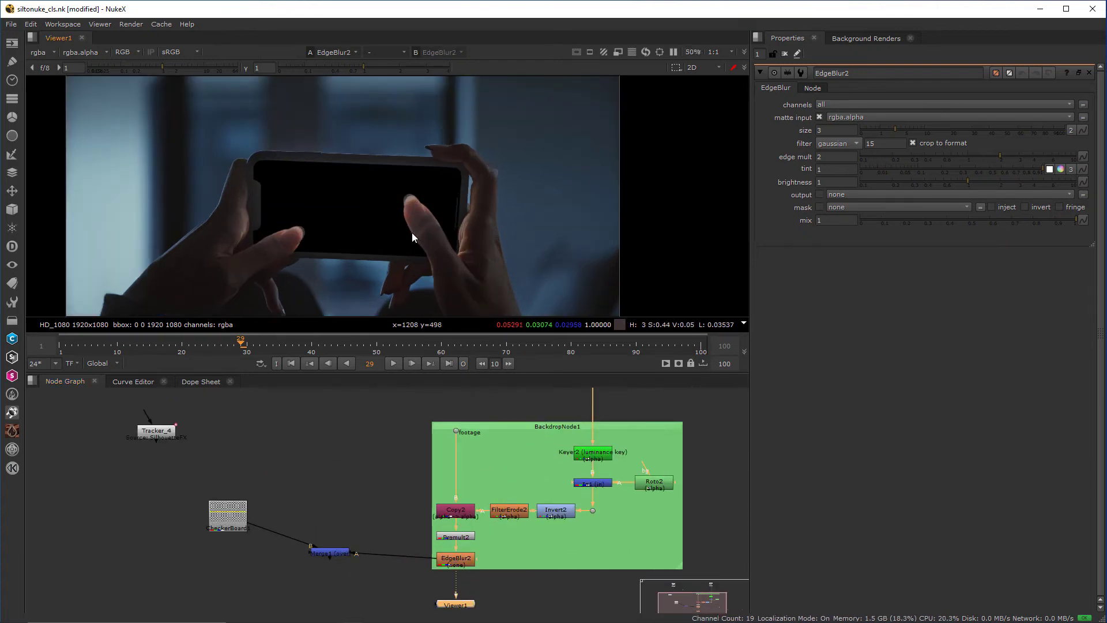
Step: Move the Merge1 node closer to CheckerBoard1, level with EdgeBlur2
left_click_drag(330, 552, 300, 562)
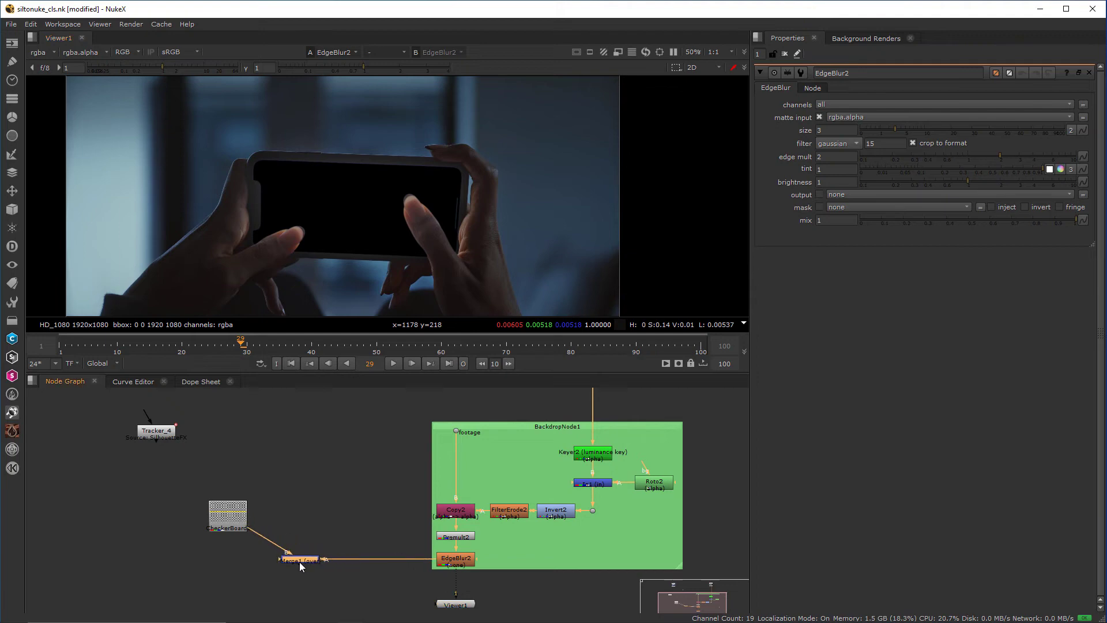
scroll(309, 567, "up", 2)
scroll(311, 555, "down", 2)
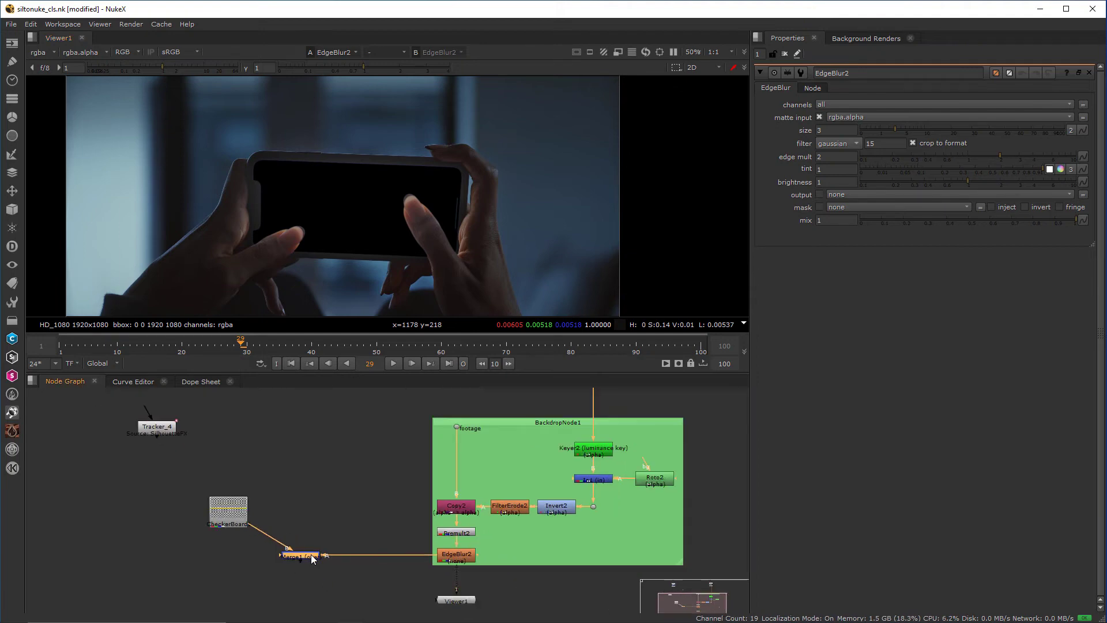
Step: View Merge1 in the viewer and examine the checkerboard composited inside the phone screen
key("1")
scroll(369, 203, "up", 2)
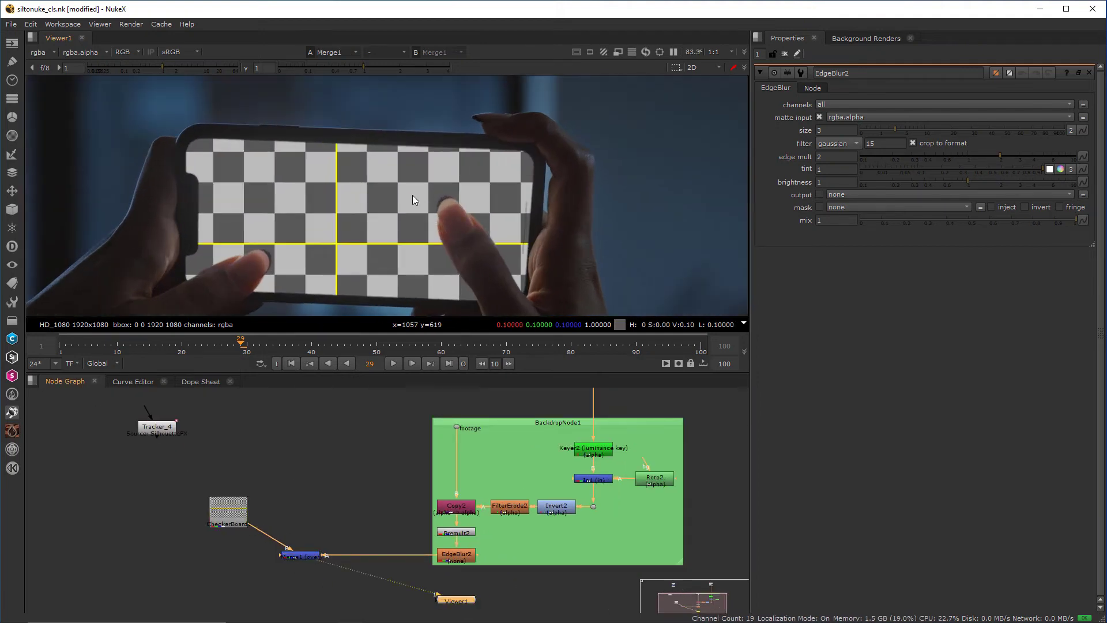
left_click_drag(302, 157, 408, 251)
left_click(408, 250, "ctrl")
Step: Align CheckerBoard1 above Merge1 and add a Transform below it that rotates the checkerboard about -2.3 degrees
left_click_drag(235, 519, 312, 453)
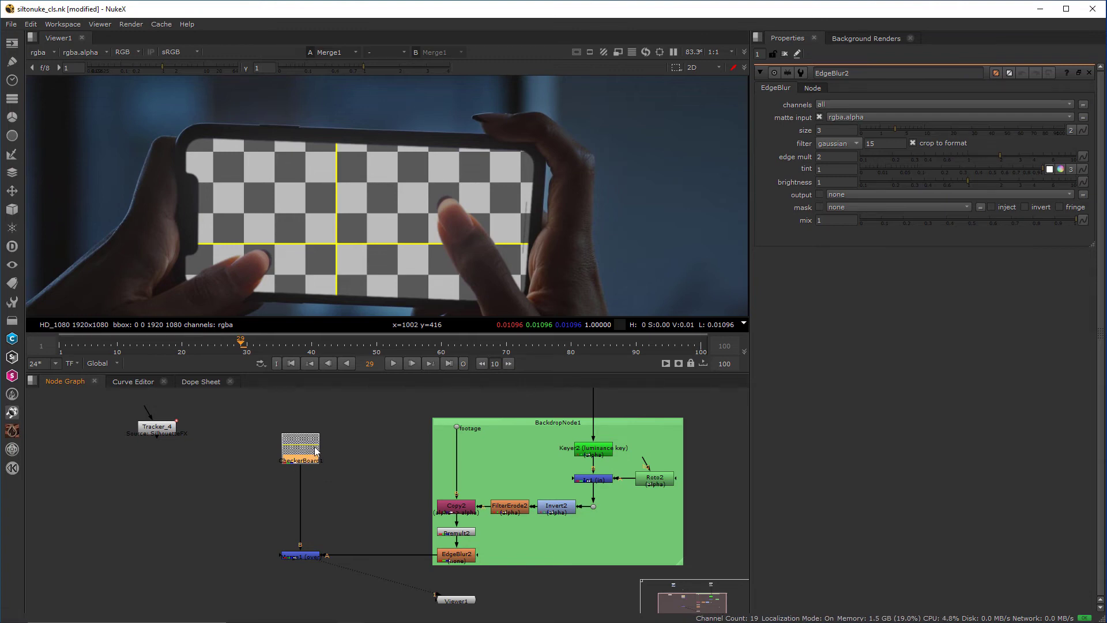
key("t")
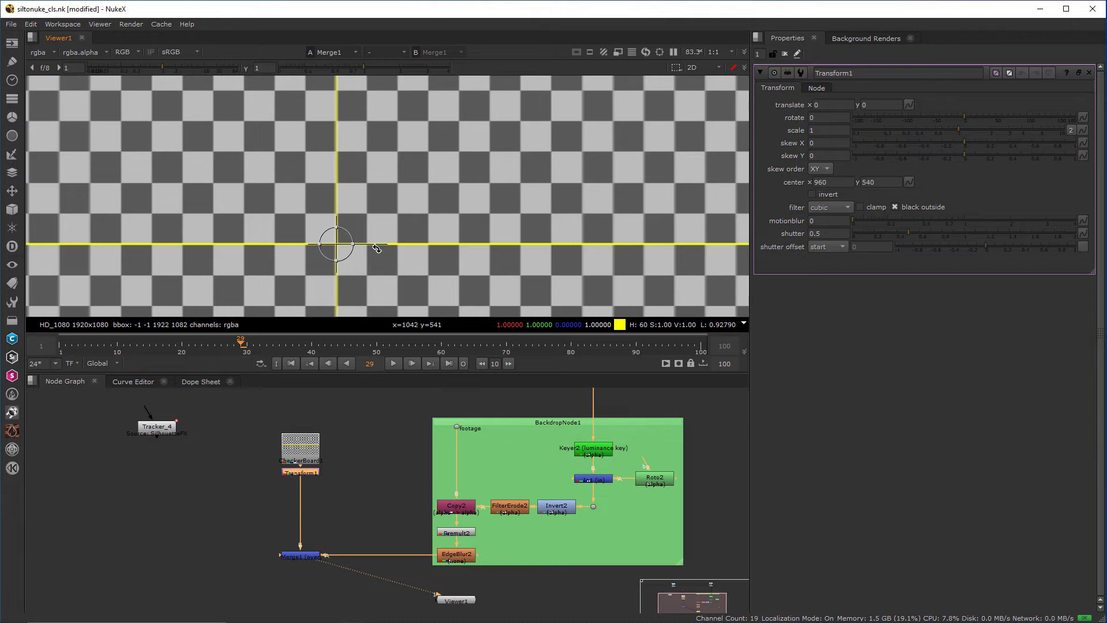
left_click_drag(376, 248, 376, 250)
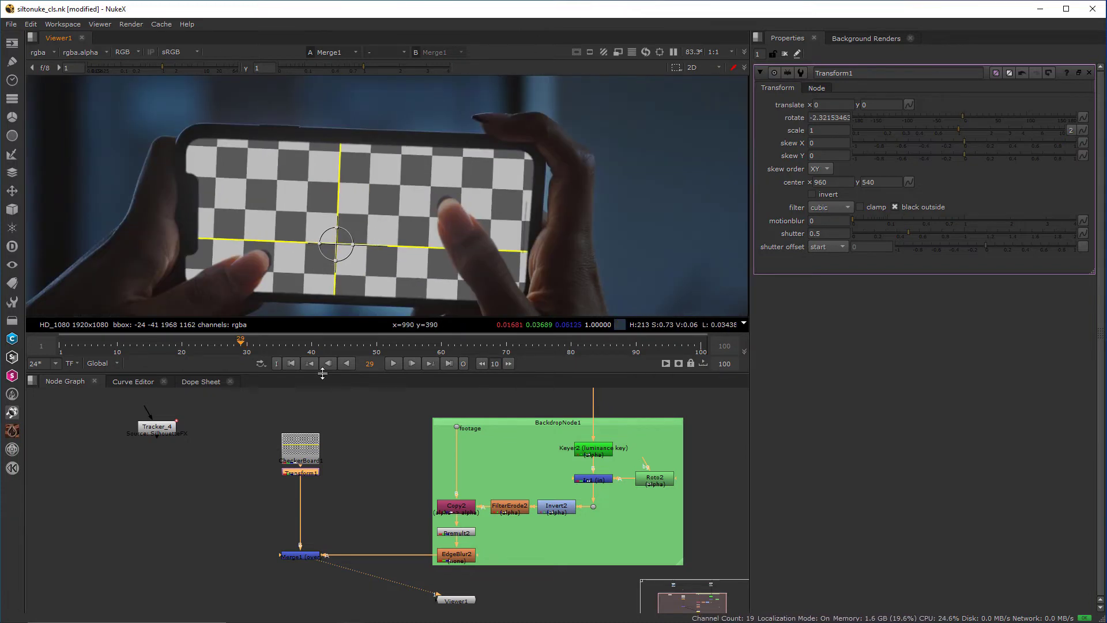
Step: Place Viewer1 directly below Merge1 and play the composite to compare the checkerboard with the phone's movement
left_click_drag(456, 600, 299, 587)
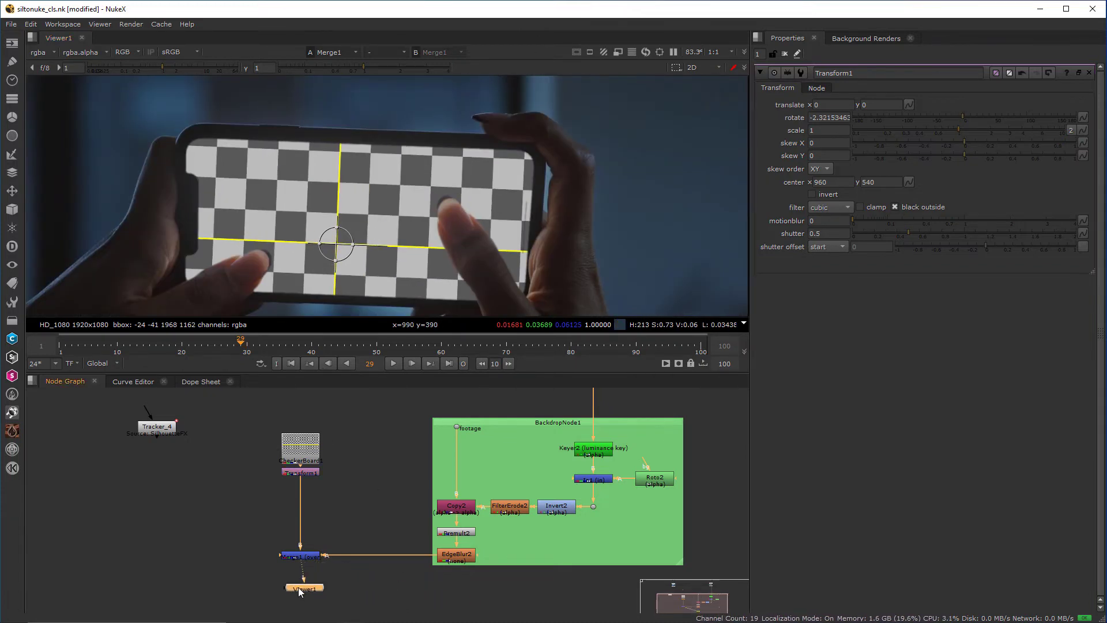
left_click(392, 363)
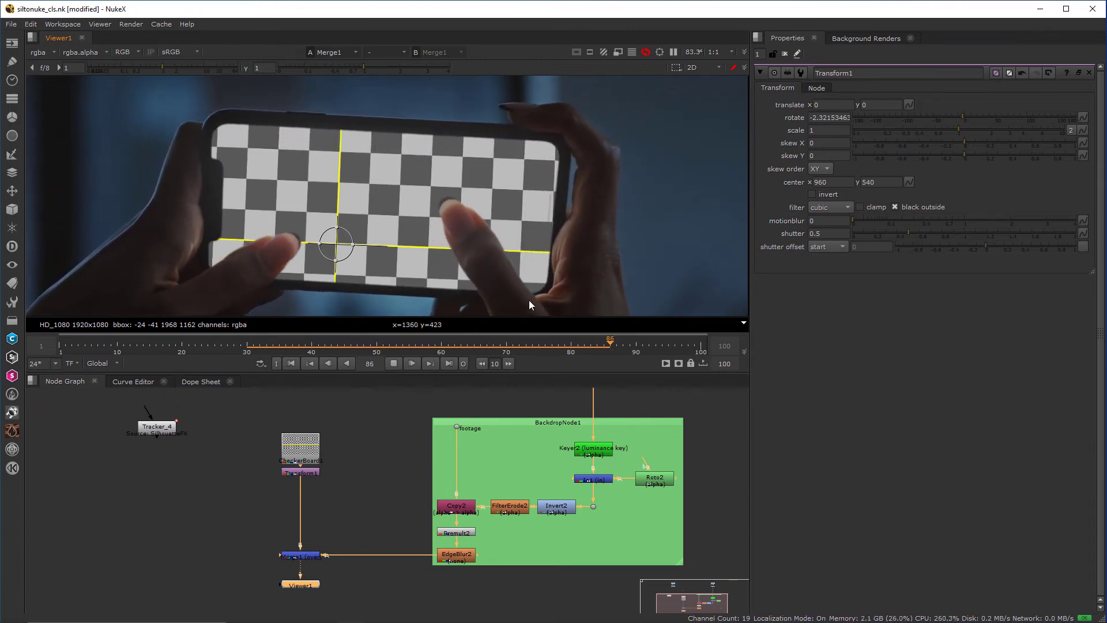
left_click(393, 363)
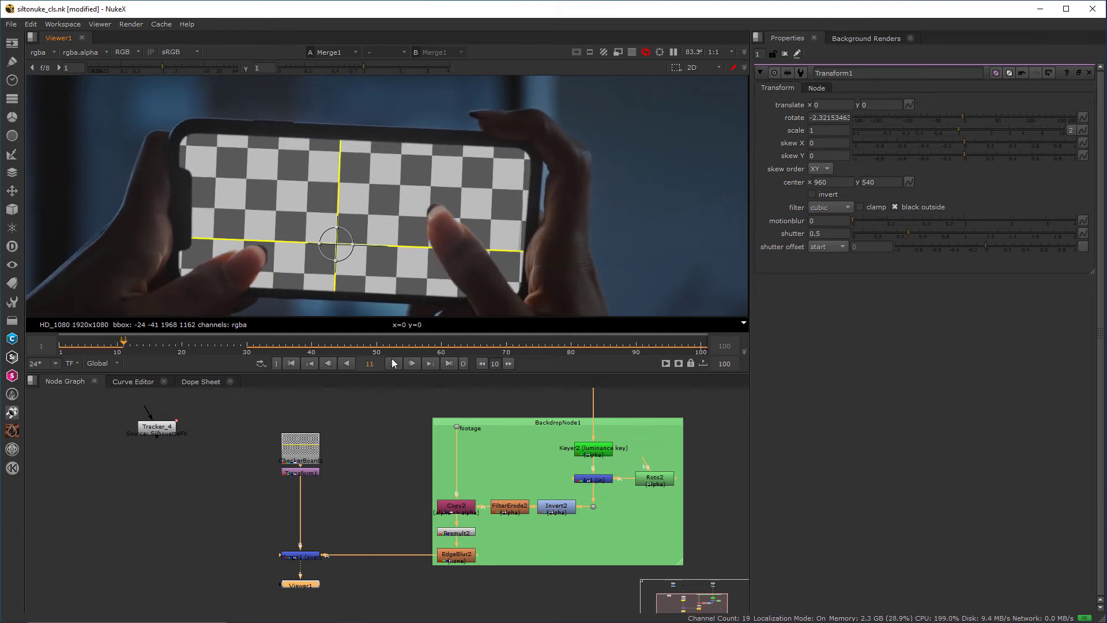
Step: Insert Tracker_4 into the connection between Transform1 and Merge1
left_click(161, 431)
left_click_drag(151, 446, 170, 464)
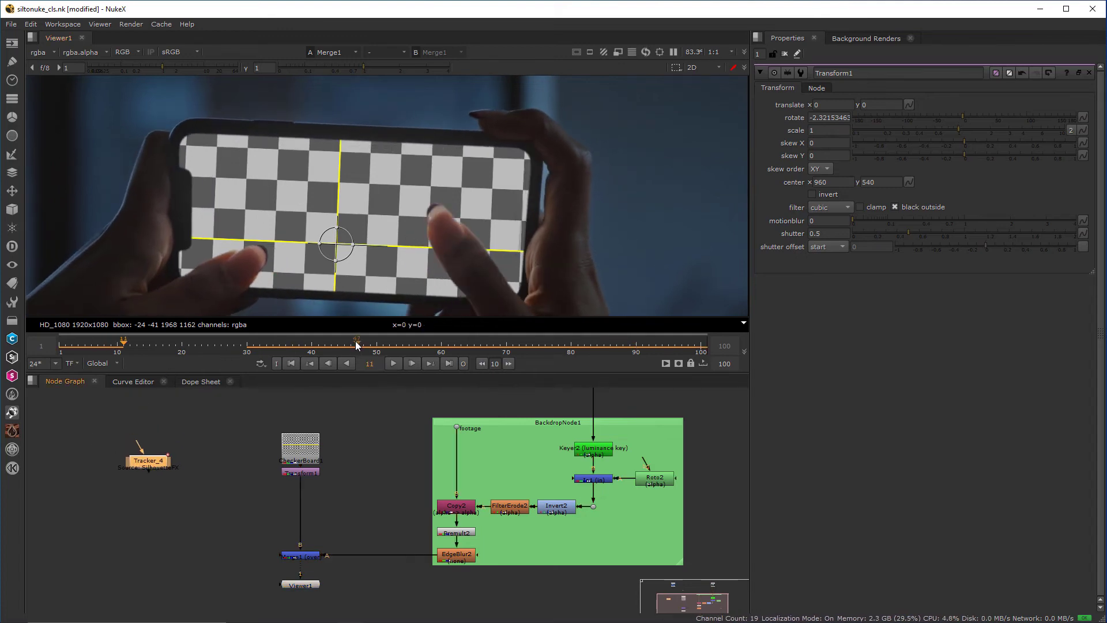
left_click_drag(345, 420, 280, 496)
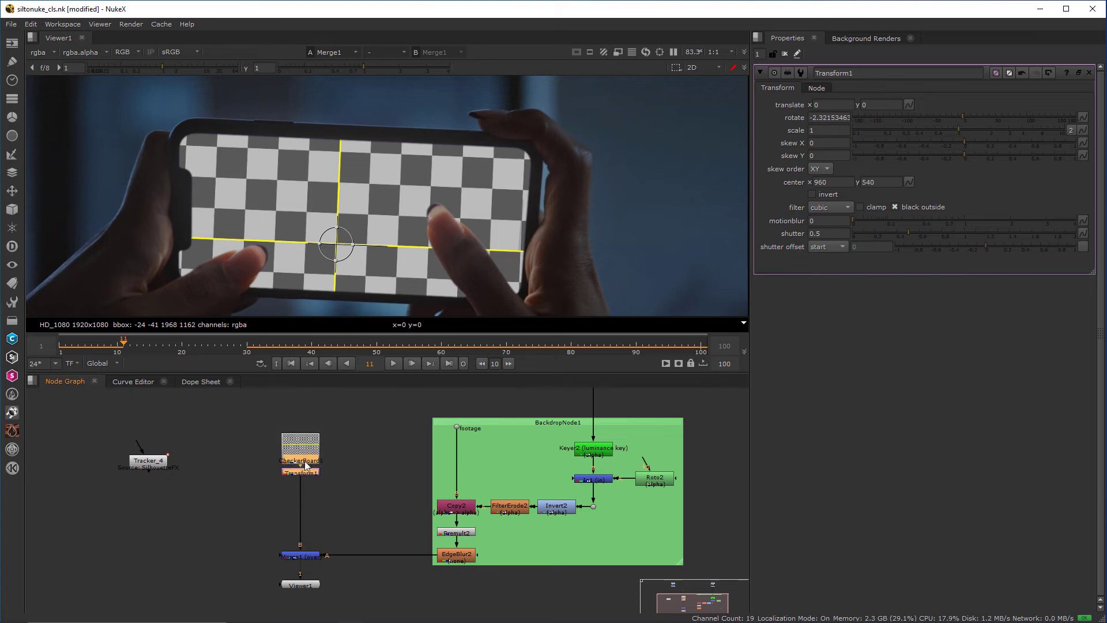
left_click_drag(333, 425, 242, 487)
left_click_drag(151, 461, 293, 519)
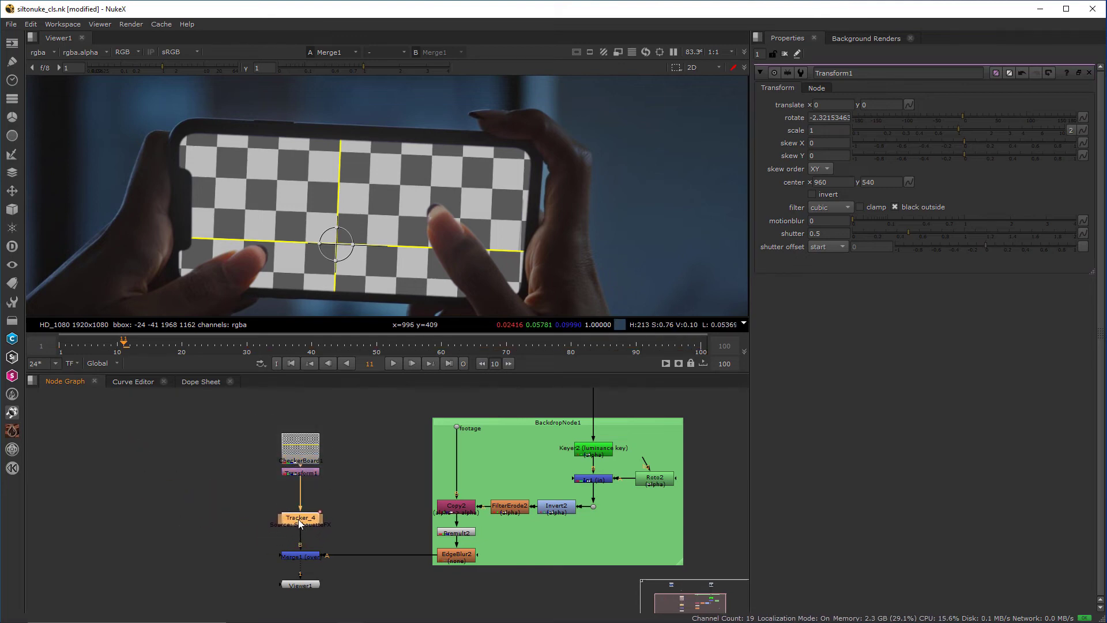
Step: Open the Tracker_4 properties and have all four trackers contribute translation, rotation and scale
double_click(301, 518)
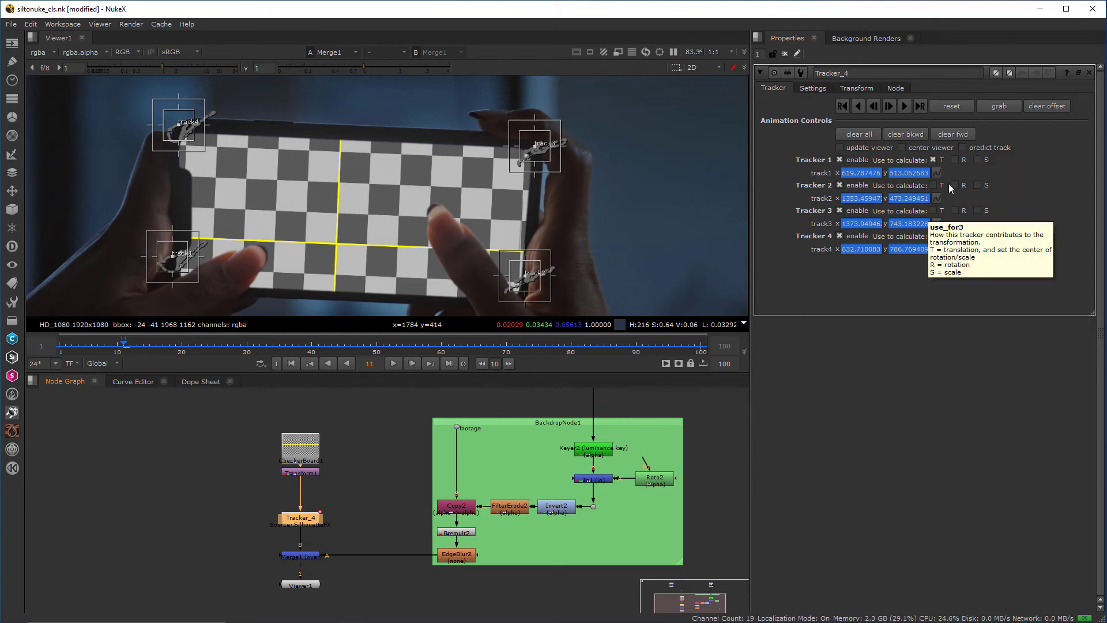
left_click(977, 160)
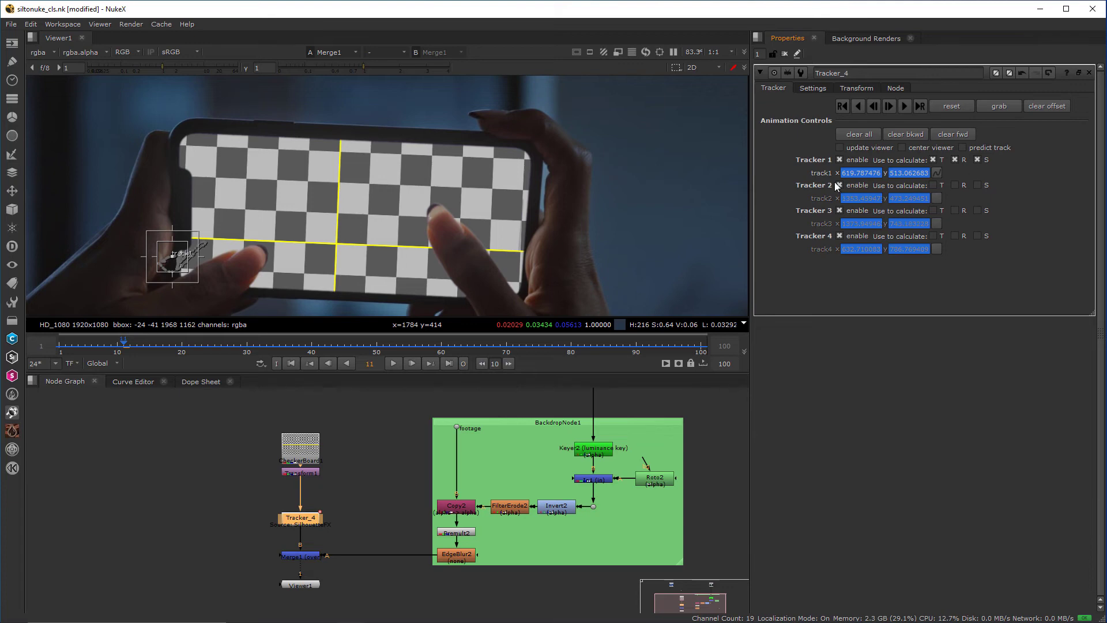
Step: Set Tracker_4's transform to match-move and make the current frame, 11, its reference frame
left_click(863, 89)
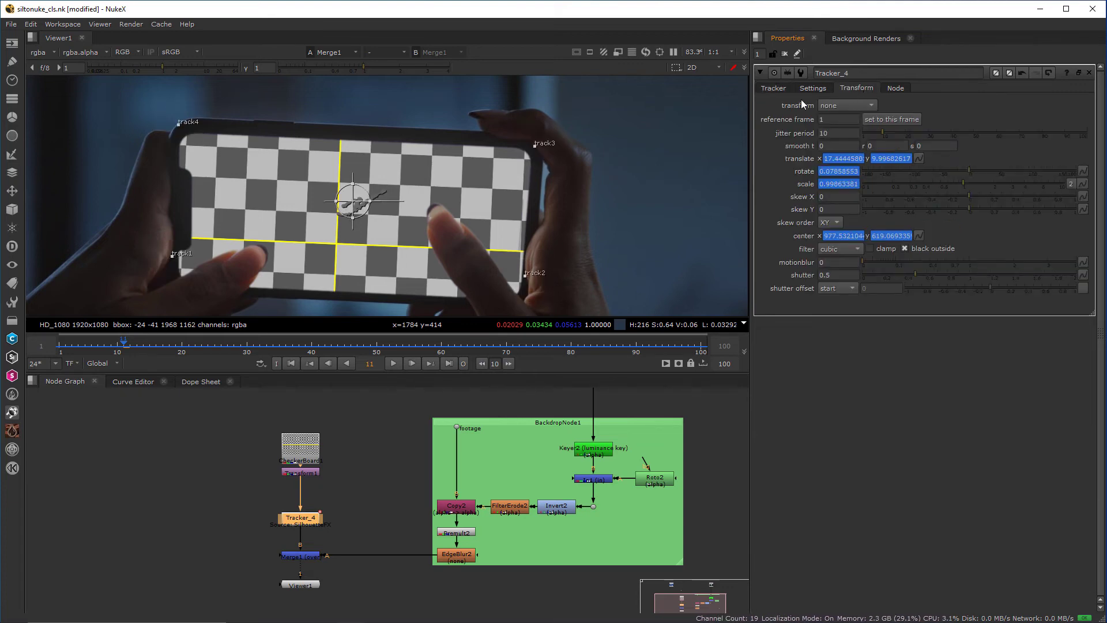
left_click(859, 107)
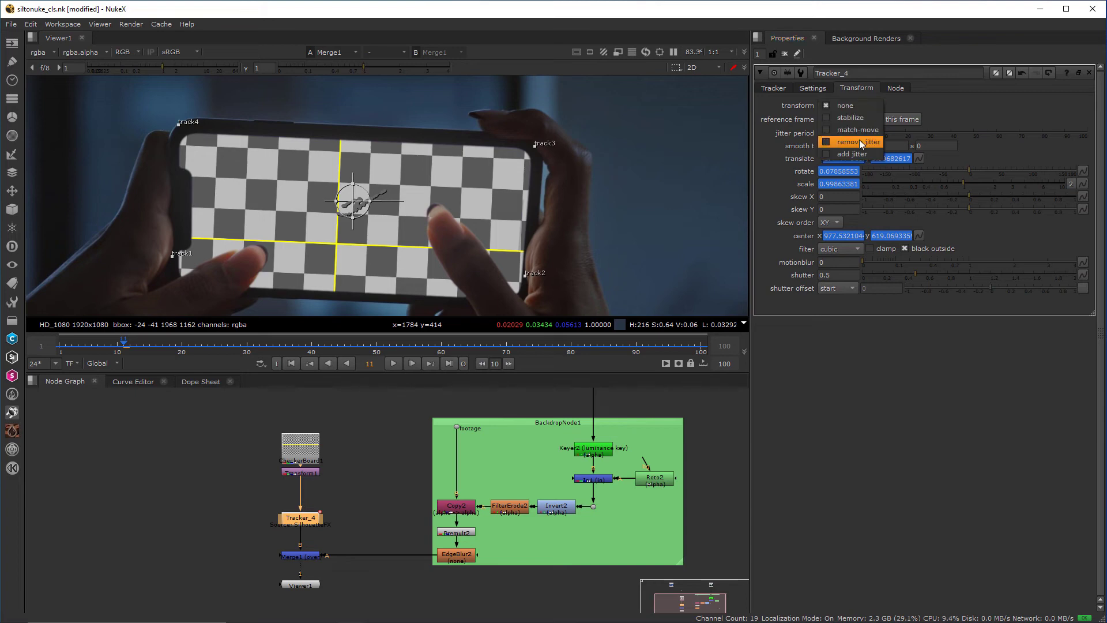
left_click(857, 130)
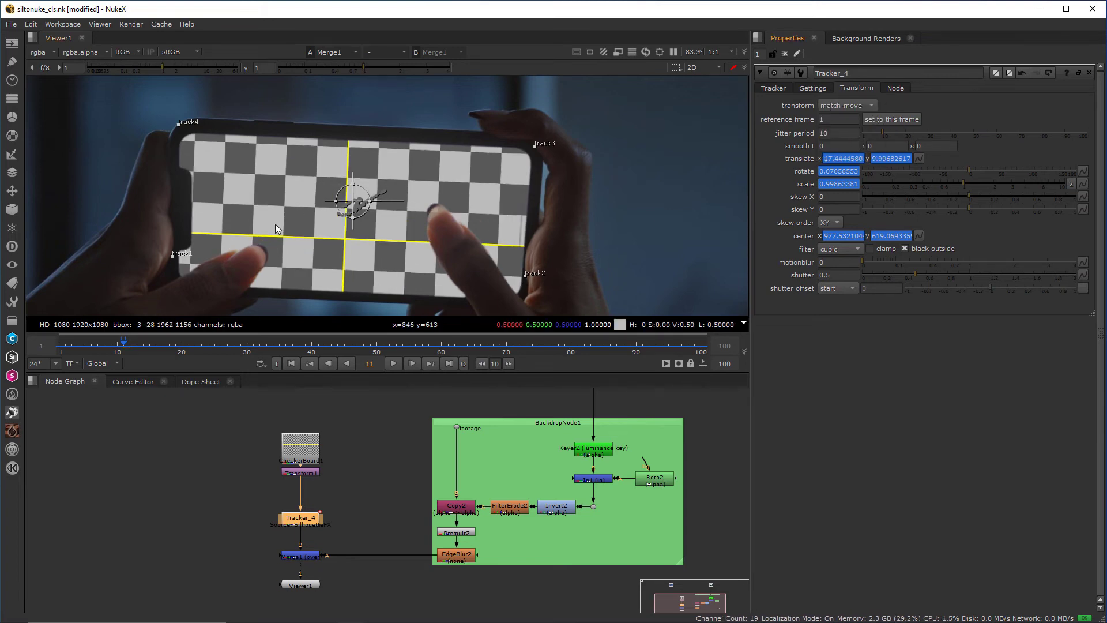
left_click(892, 119)
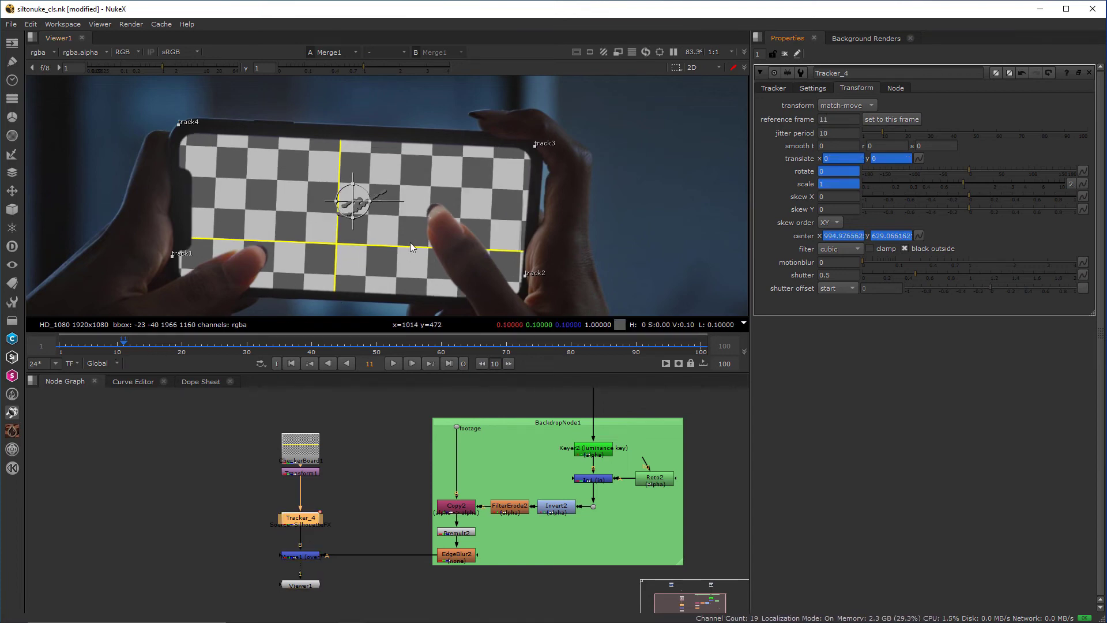
Step: Collapse the Tracker_4 properties and play the composite from frame 1 to check the tracked checkerboard
left_click(296, 364)
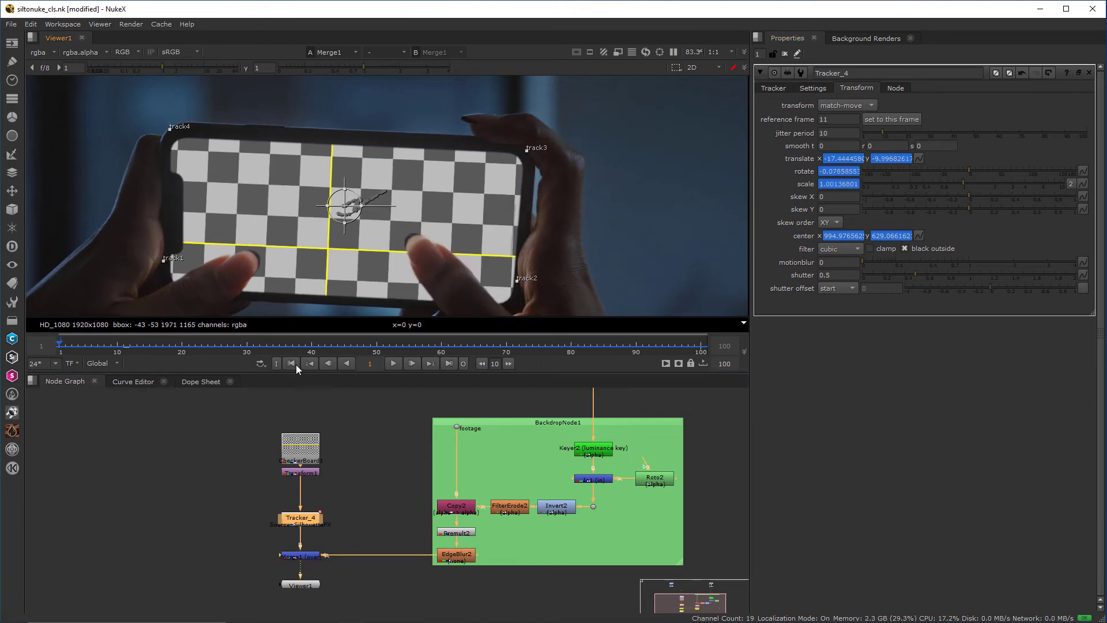
left_click(759, 73)
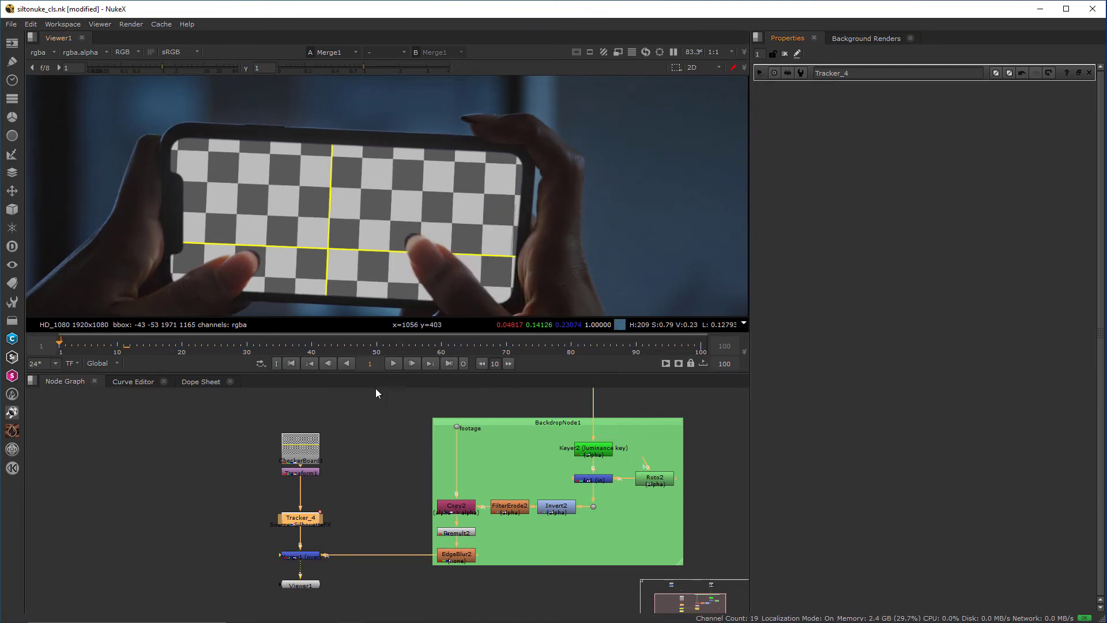
left_click(393, 364)
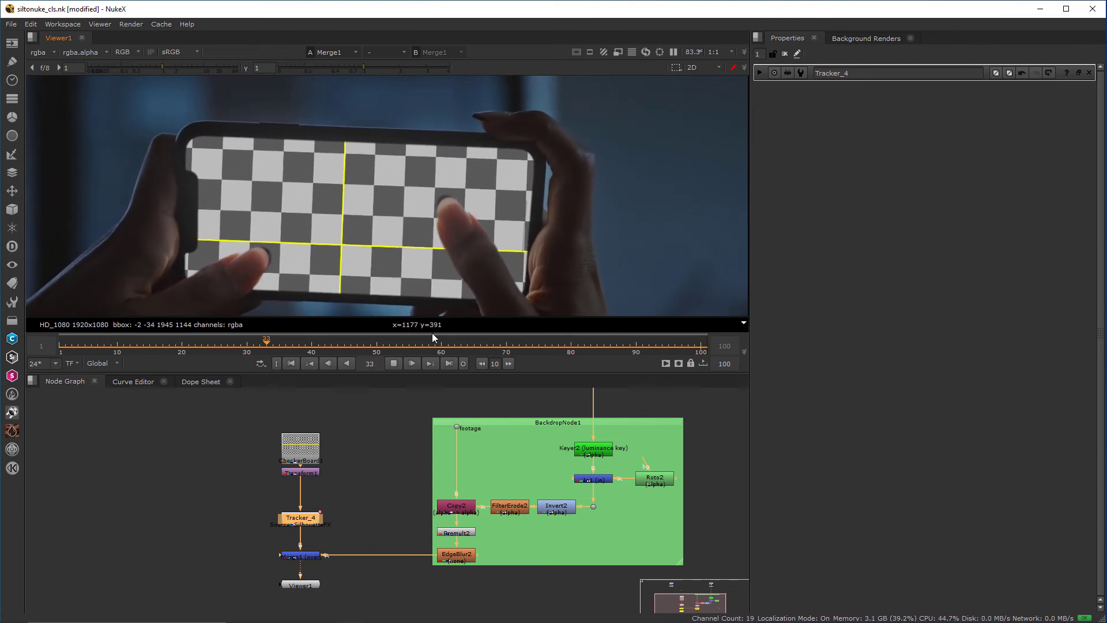
left_click(393, 363)
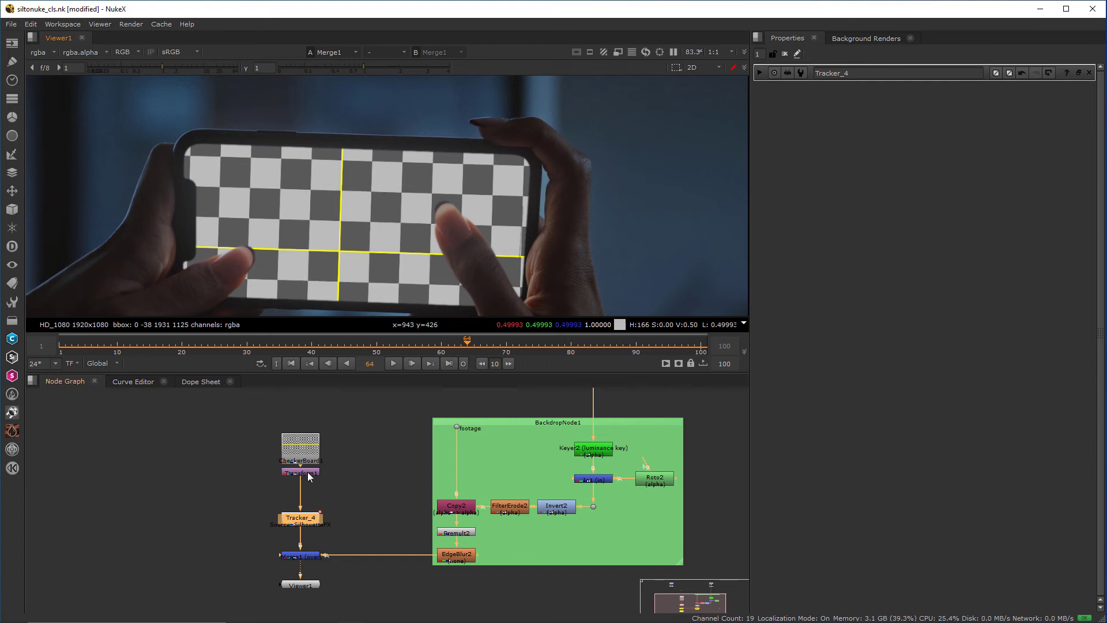
Step: Bring the Read1 insert clip down near Tracker_4 and delete CheckerBoard1 together with its Transform1
left_click_drag(307, 472, 307, 485)
scroll(310, 440, "down", 3)
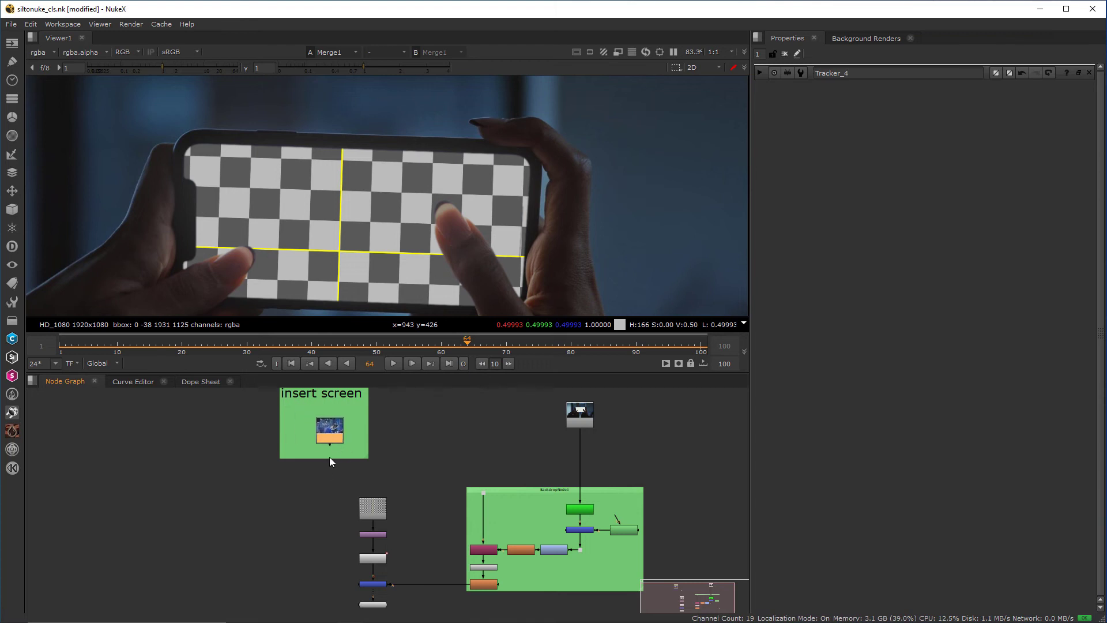
scroll(353, 496, "up", 2)
left_click_drag(345, 438, 319, 519)
scroll(358, 518, "up", 3)
left_click_drag(449, 412, 348, 514)
key("Delete")
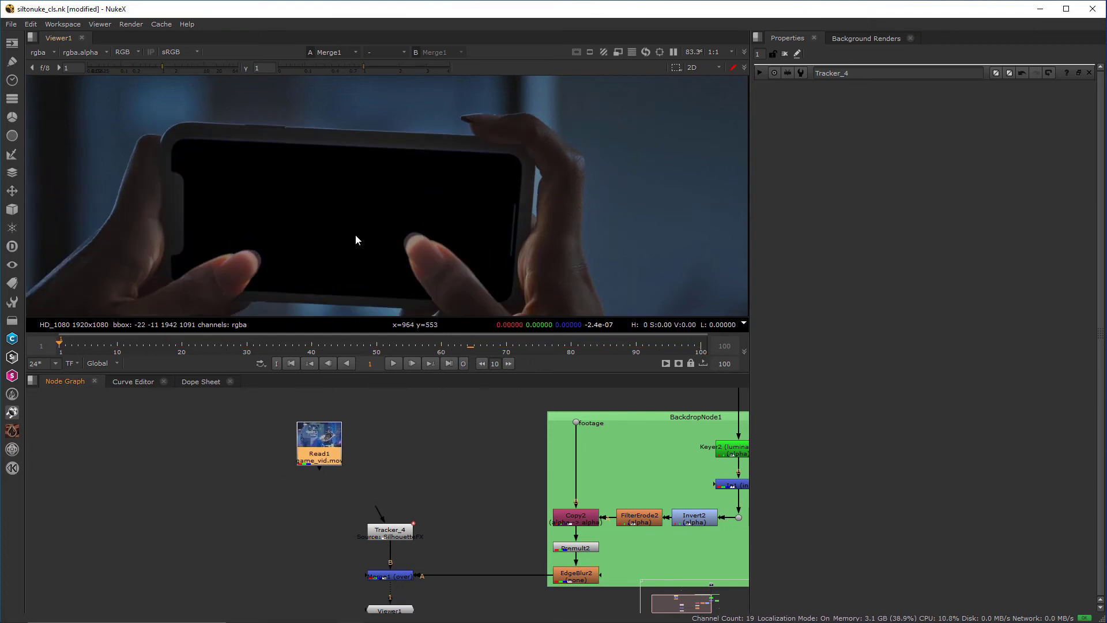
Step: View the Read1 insert clip in the viewer and check its format
key("1")
key("minus")
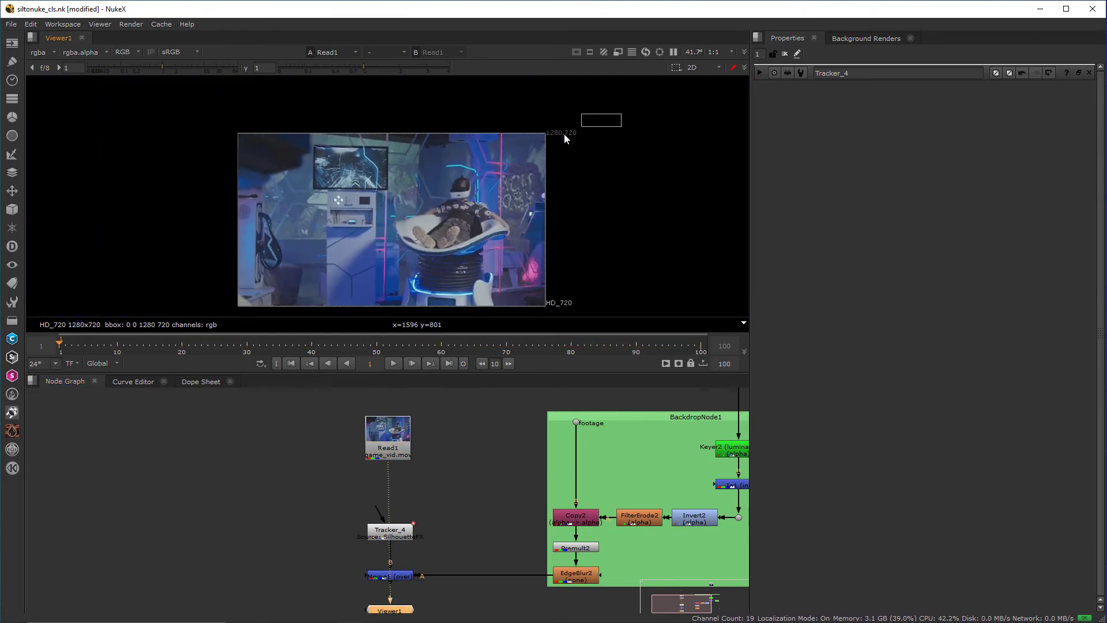
scroll(500, 480, "down", 2)
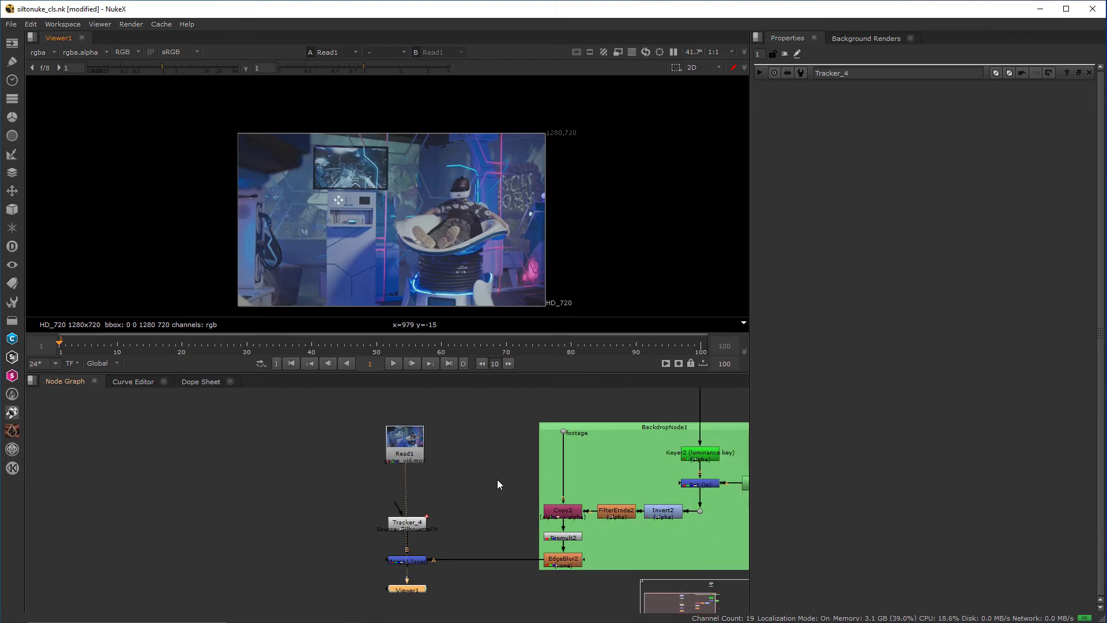
scroll(558, 129, "up", 3)
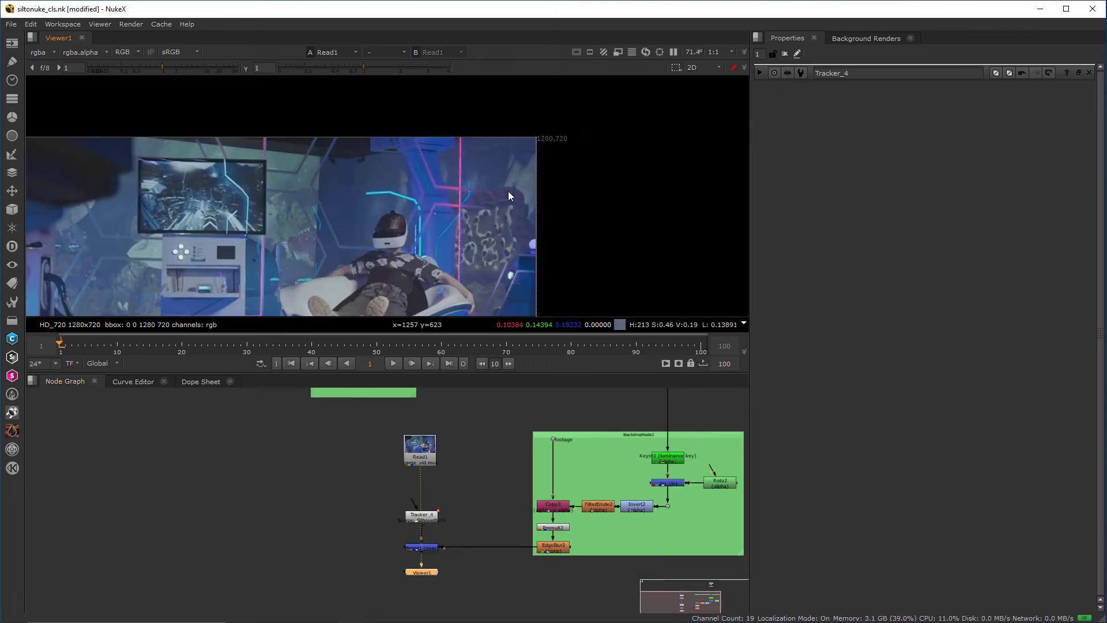
Step: Move Read1 away from above Tracker_4 and add a Reformat node beside it
left_click(435, 452)
scroll(435, 452, "up", 2)
left_click_drag(435, 453, 337, 458)
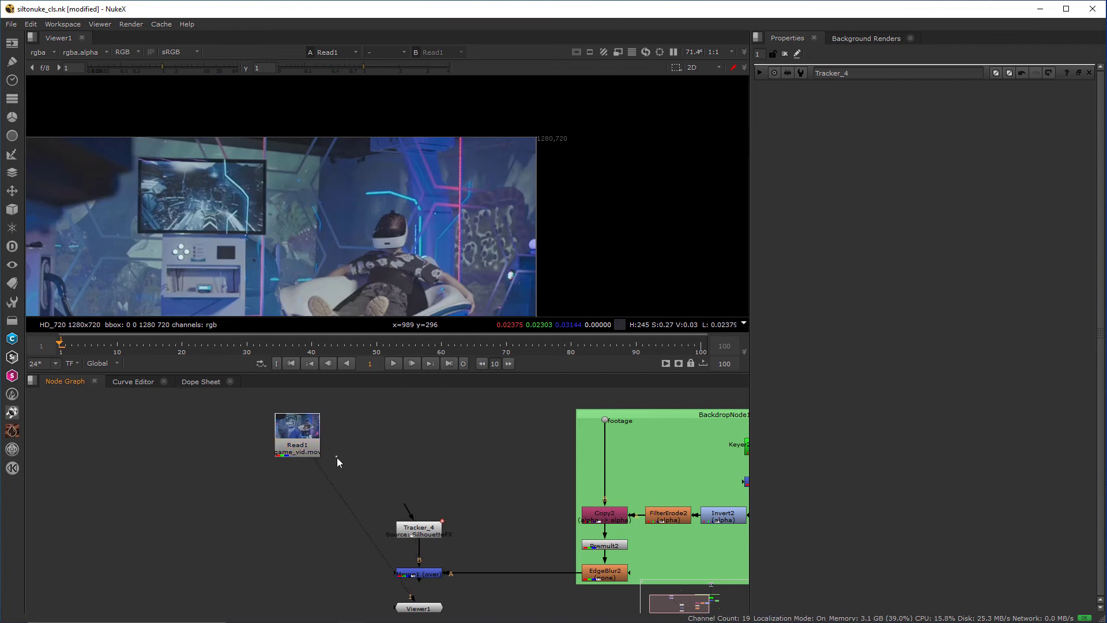
key("Tab")
type("refo")
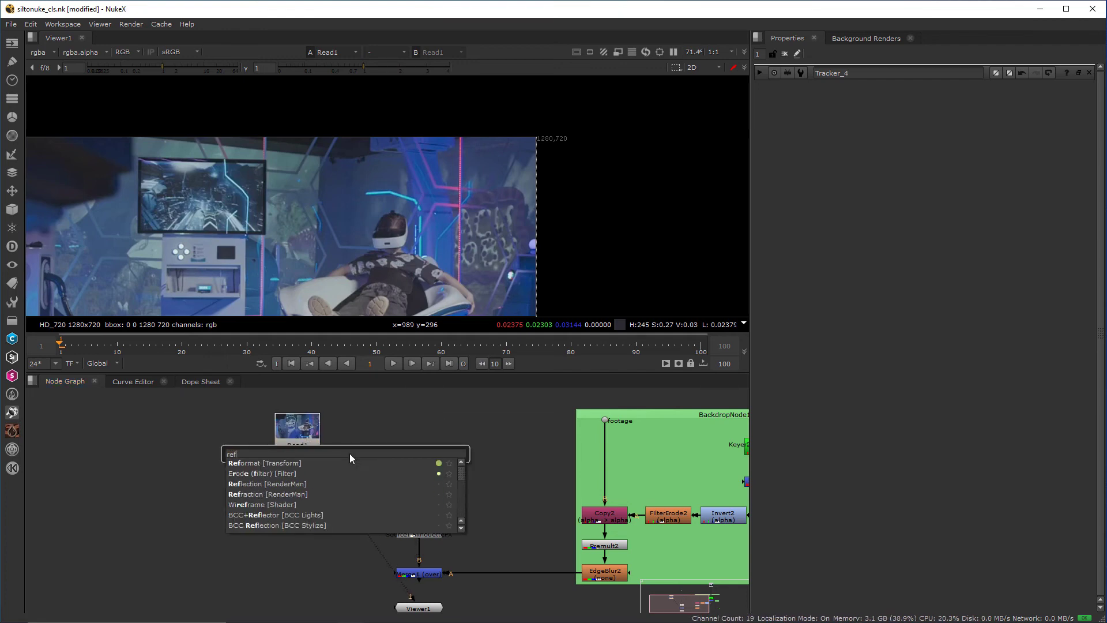
left_click(274, 466)
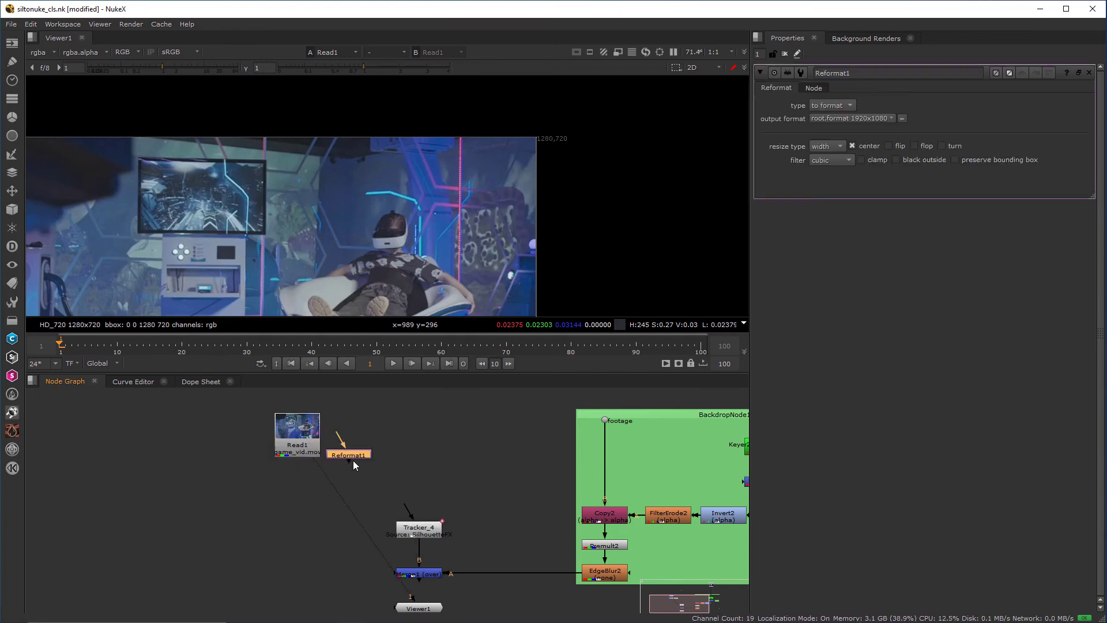
Step: Connect Reformat1 between Read1 and Tracker_4, lined up below Read1
left_click_drag(353, 460, 344, 495)
key("ctrl+z")
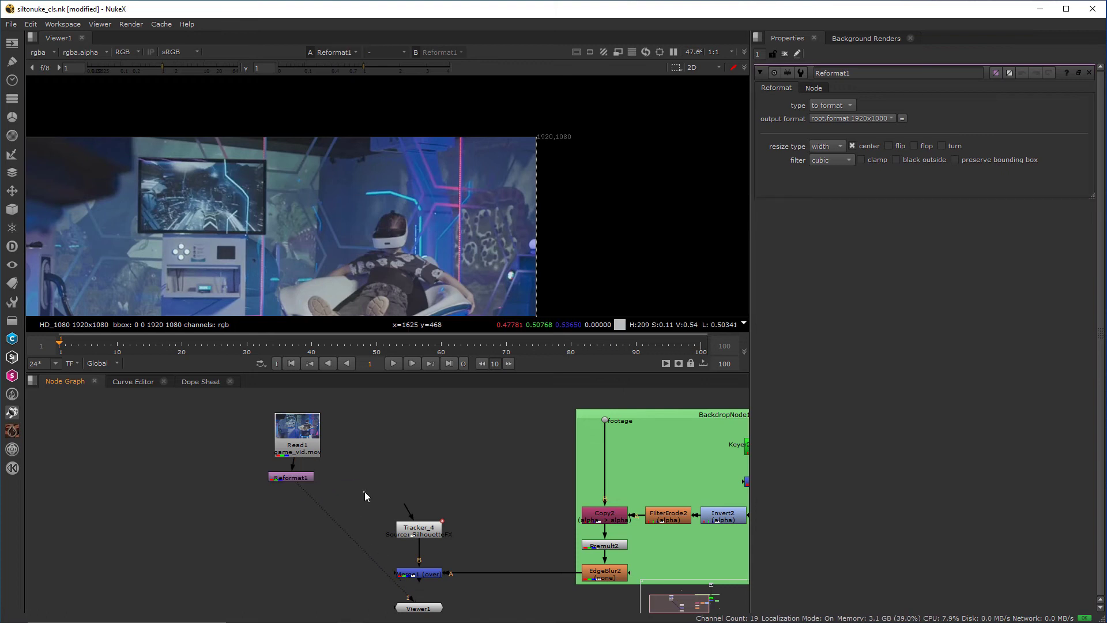
mouse_move(320, 490)
left_mouse_down()
mouse_move(293, 479)
mouse_move(303, 486)
left_mouse_up()
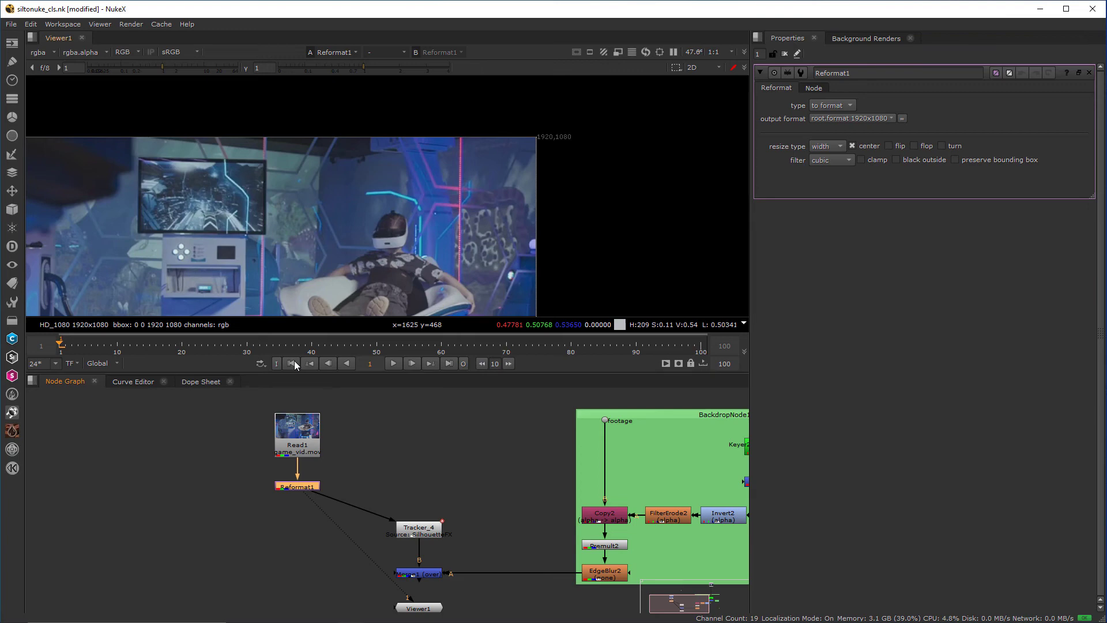
Step: View Merge1 and examine how the reformatted insert clip fits the phone screen
left_click_drag(373, 550, 355, 559)
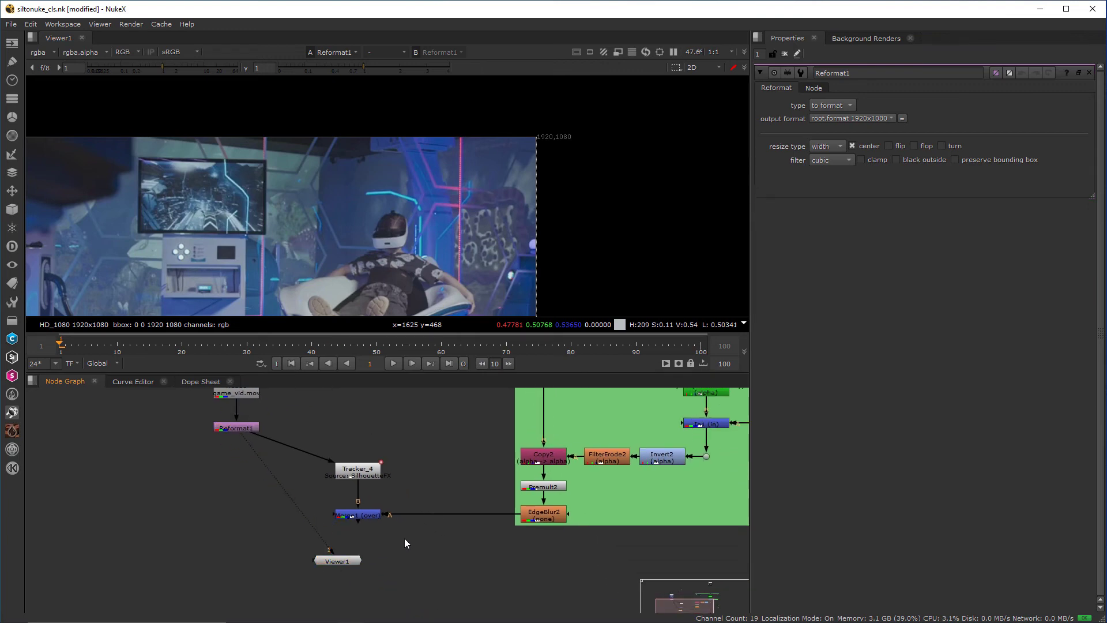
left_click(430, 567)
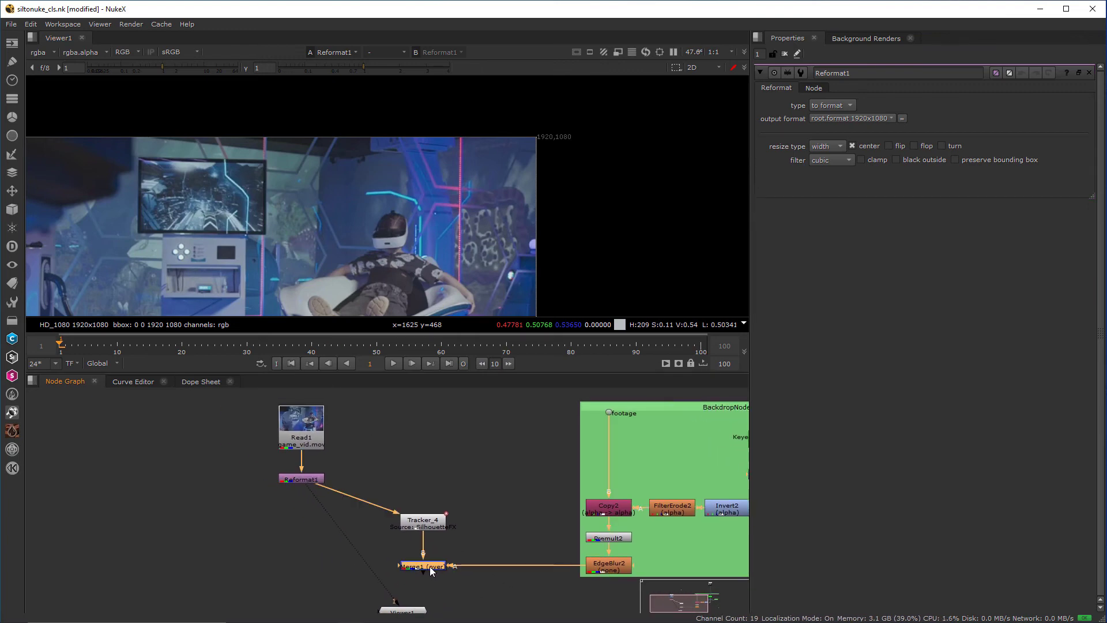
key("1")
scroll(385, 257, "down", 2)
scroll(338, 231, "up", 1)
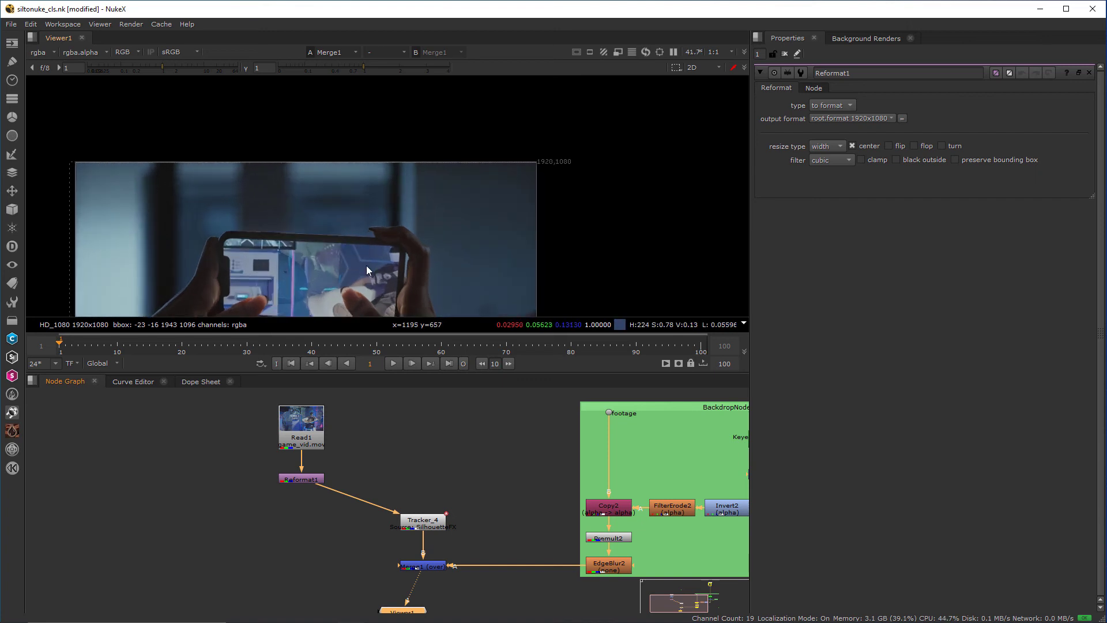
scroll(438, 214, "up", 1)
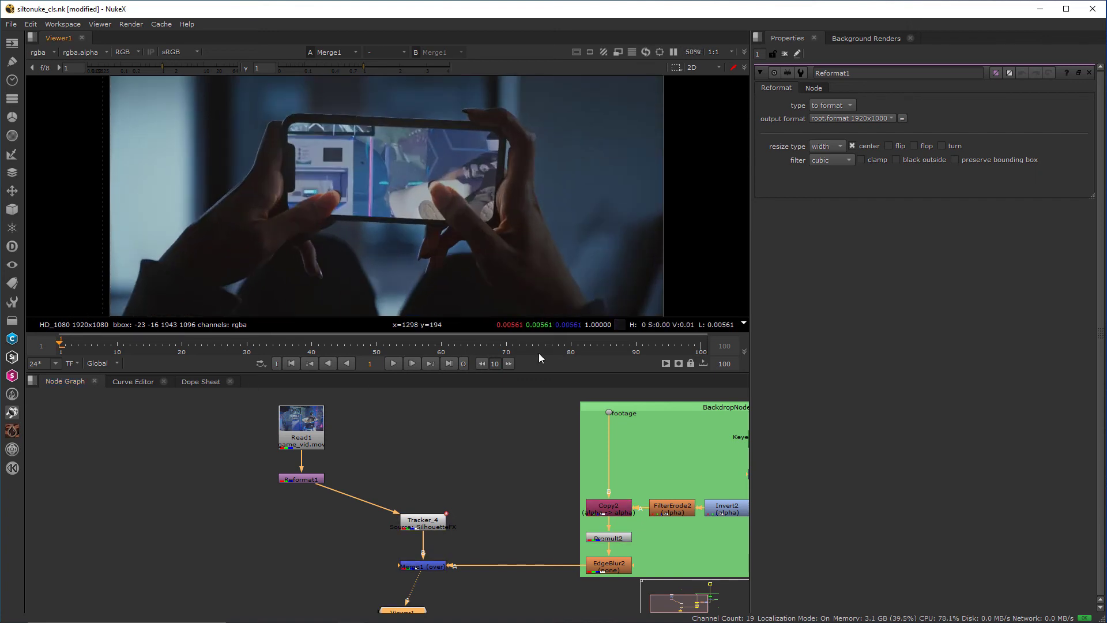
Step: Move Reformat1 down slightly and set Tracker_4's match-move reference frame to the current frame, 1
left_click_drag(316, 481, 316, 496)
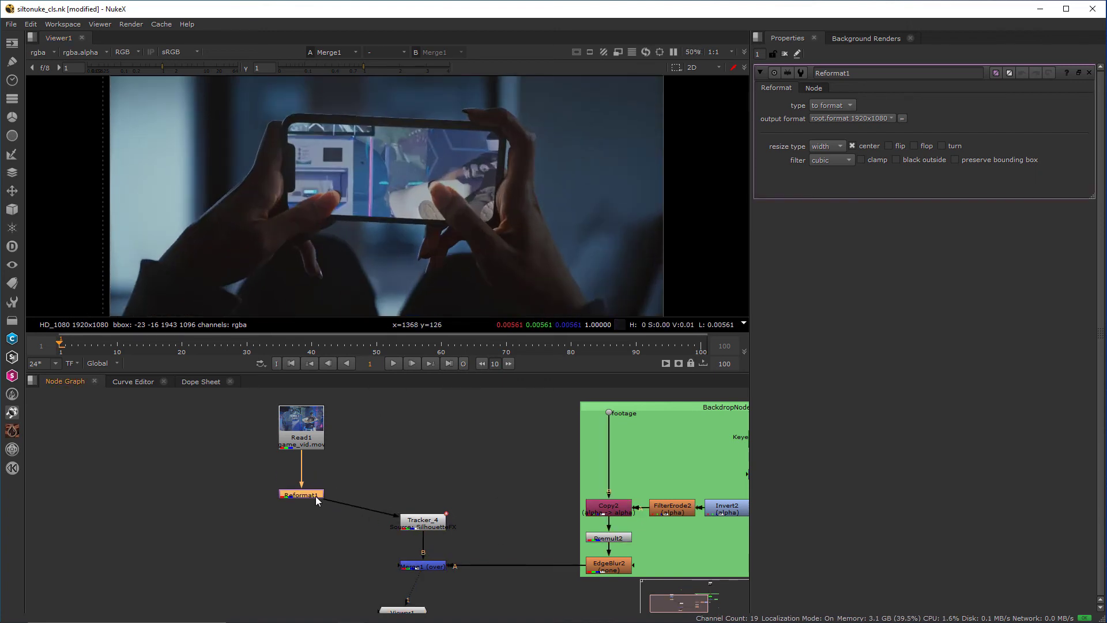
double_click(441, 520)
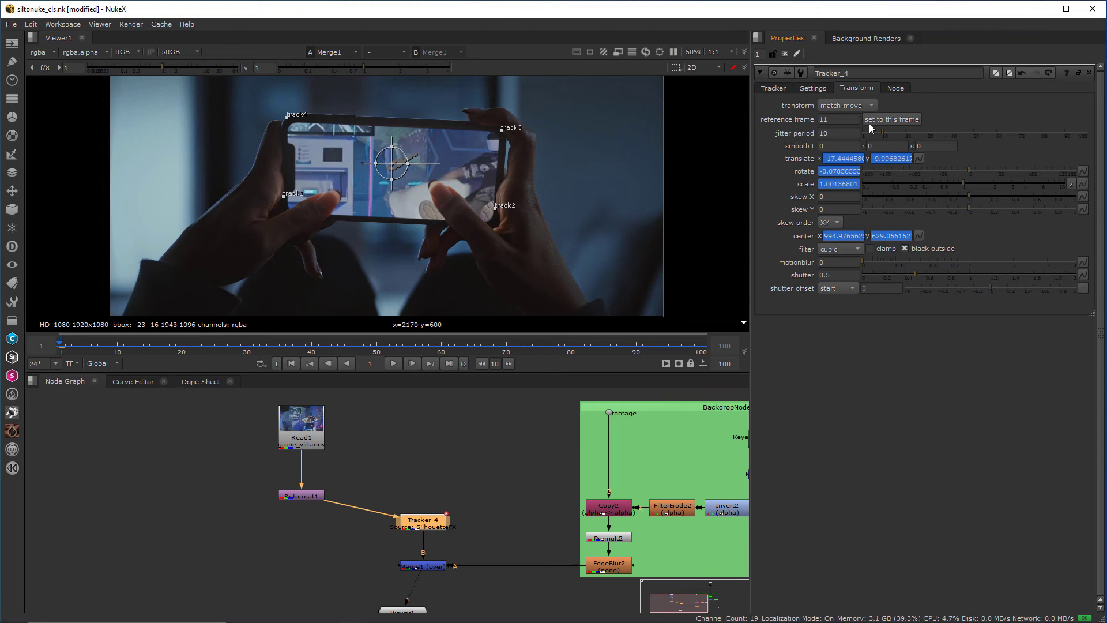
left_click(892, 119)
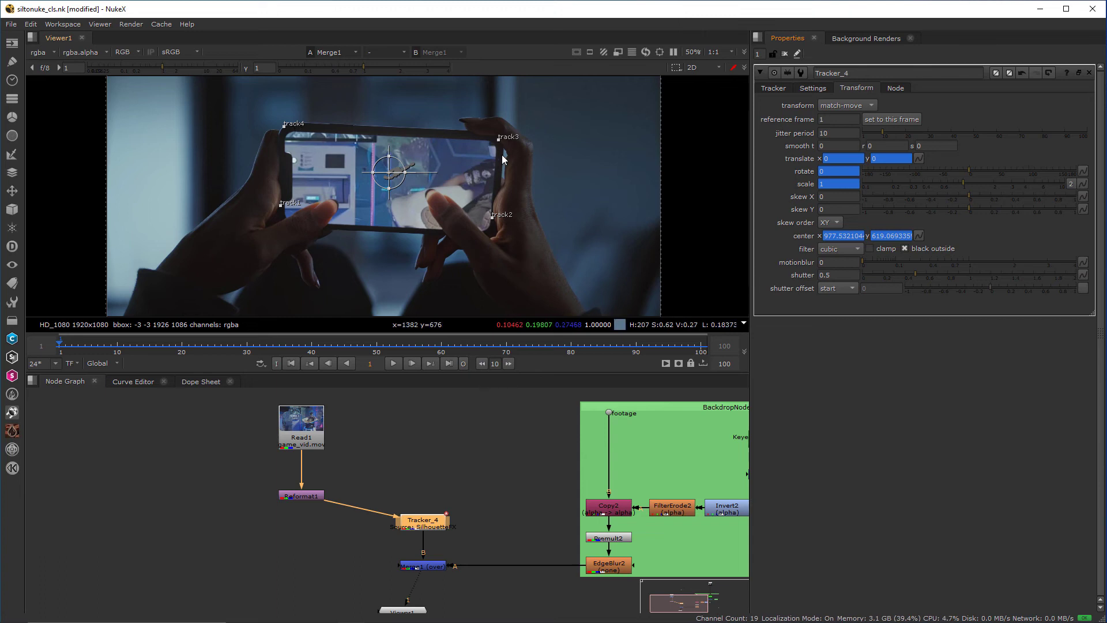
Step: Arrange the insert branch in a vertical column, with Reformat1 under Read1 and Tracker_4 below it
left_click(311, 418)
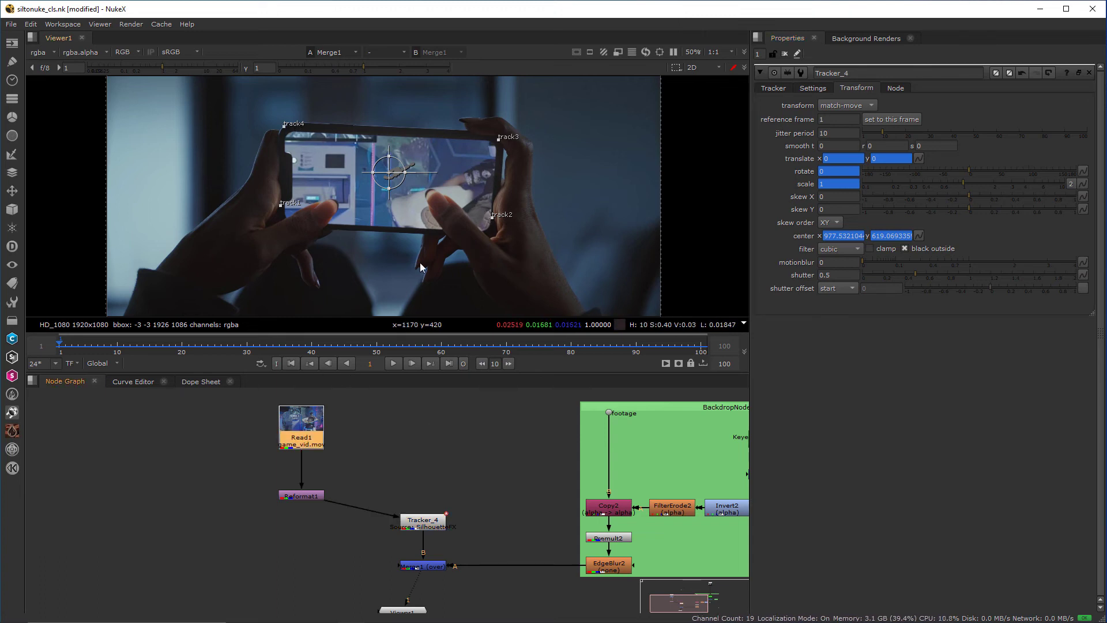
left_click_drag(305, 497, 300, 486)
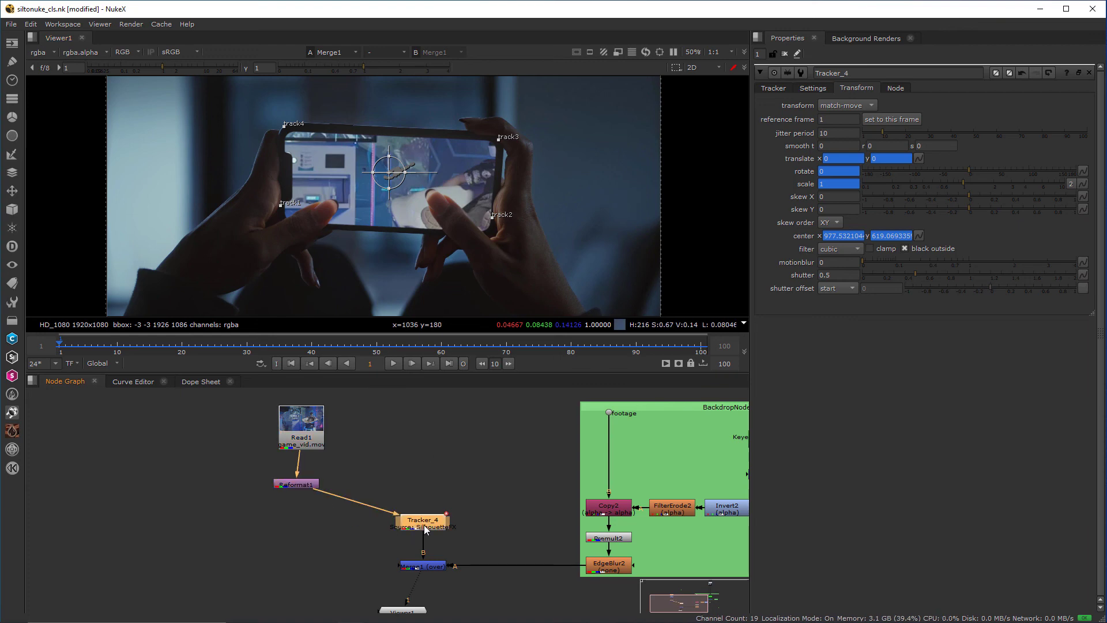
left_click_drag(424, 524, 393, 531)
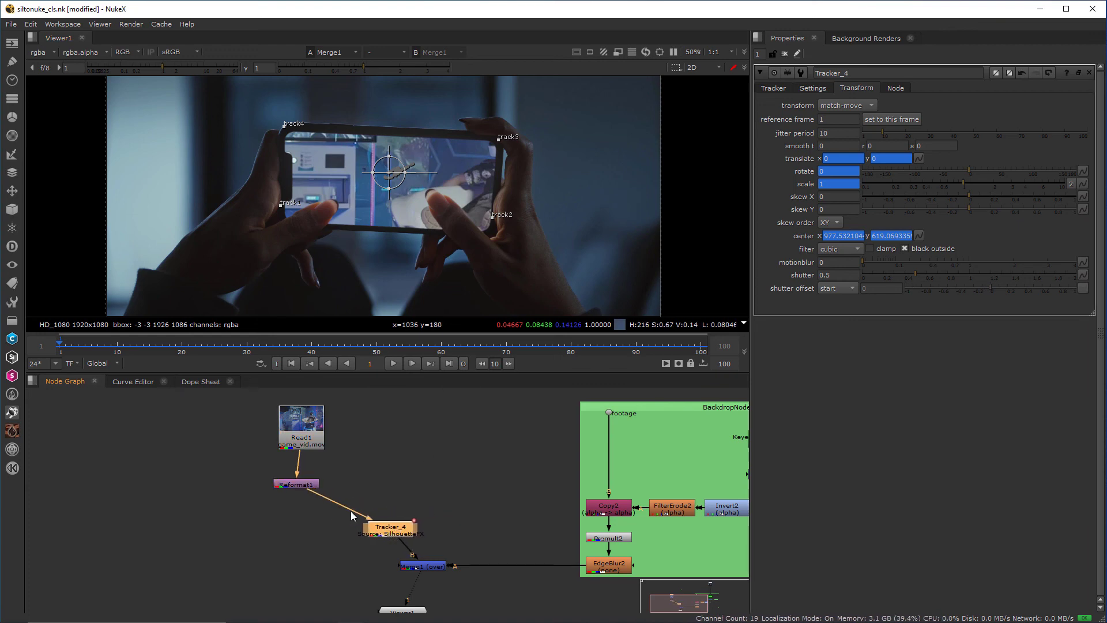
left_click_drag(375, 533, 299, 543)
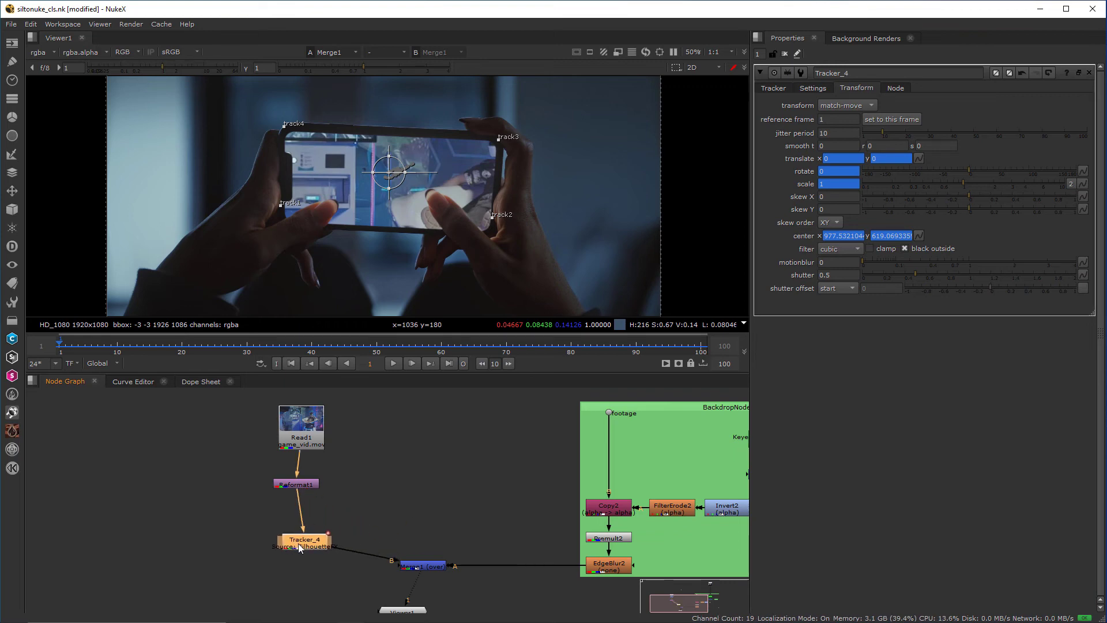
left_click_drag(306, 482, 312, 489)
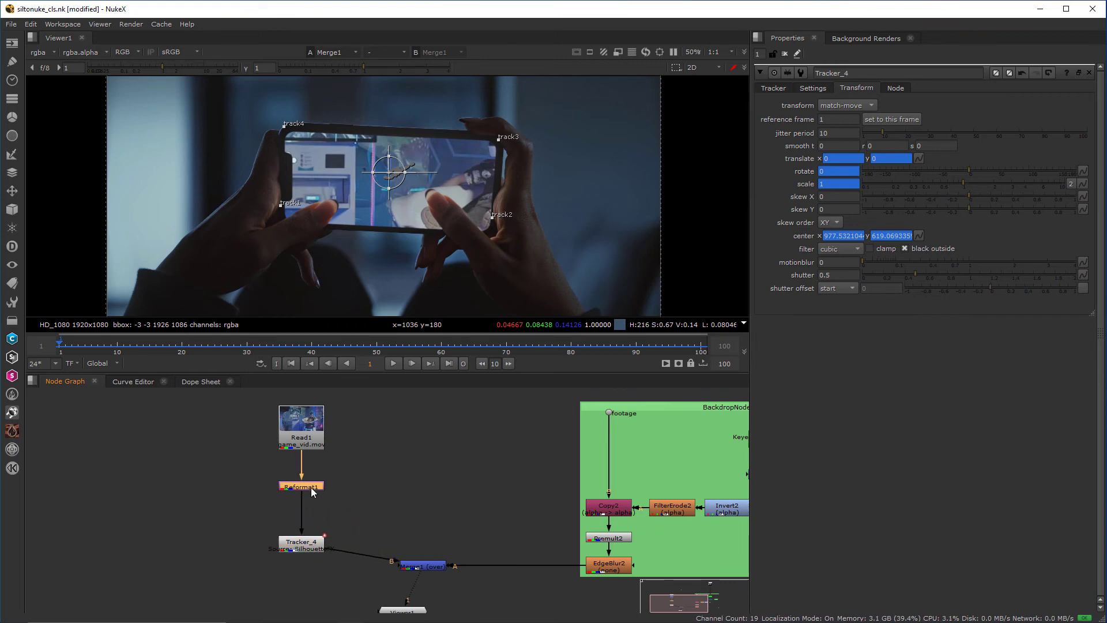
Step: Add a Transform after Reformat1 and fit the clip to the phone screen: scale about 0.416, rotate about -2.96, translate about -30, 79
key("t")
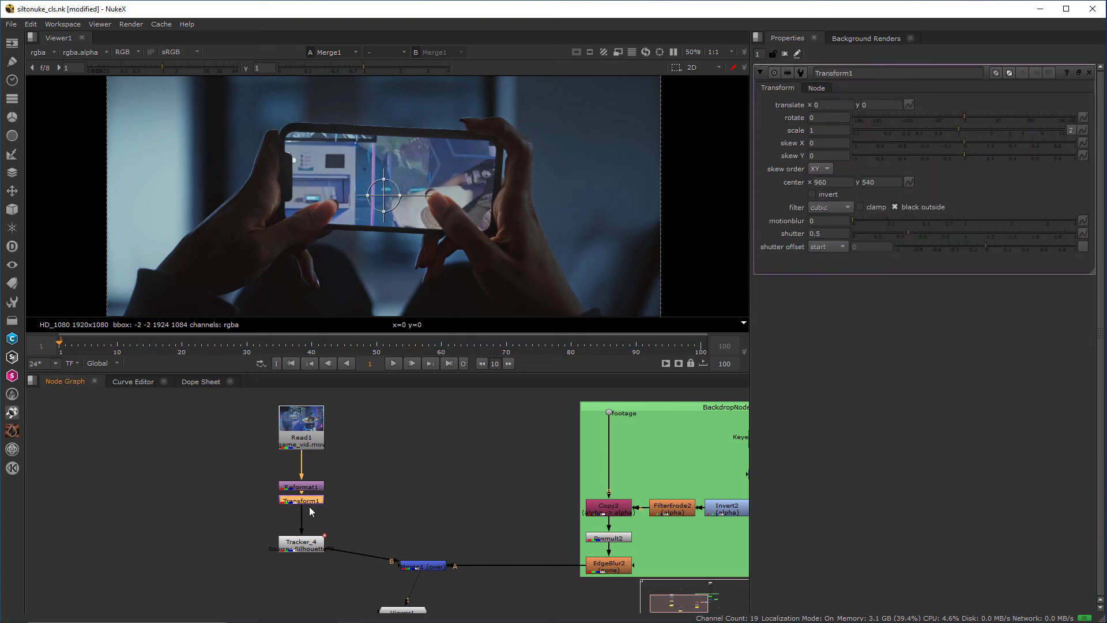
left_click_drag(395, 208, 392, 200)
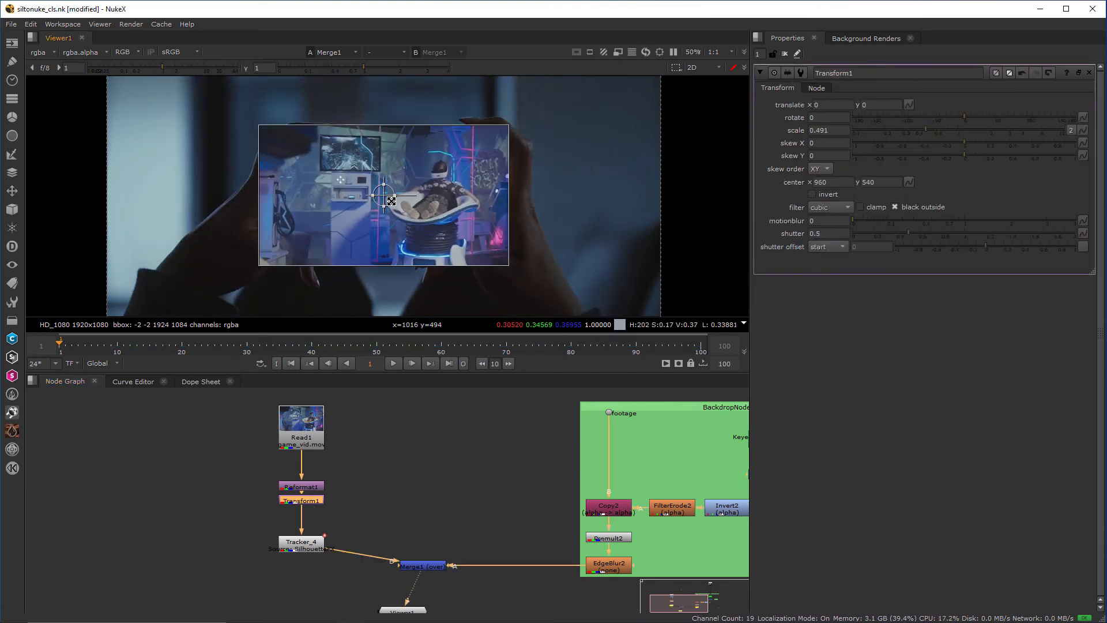
scroll(395, 196, "up", 2)
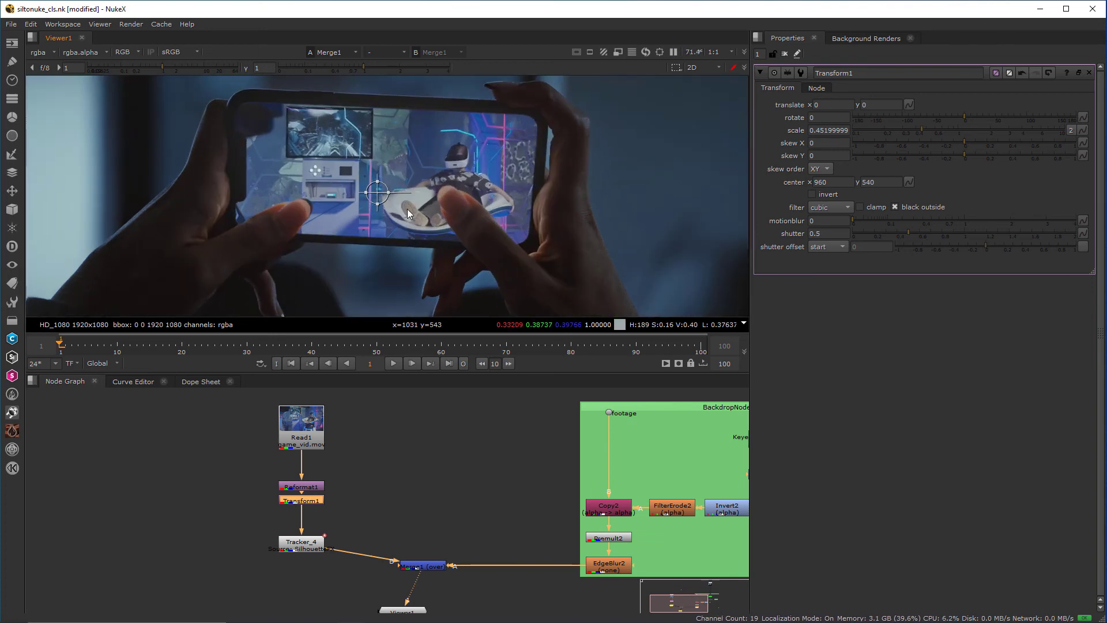
left_click_drag(399, 191, 396, 182)
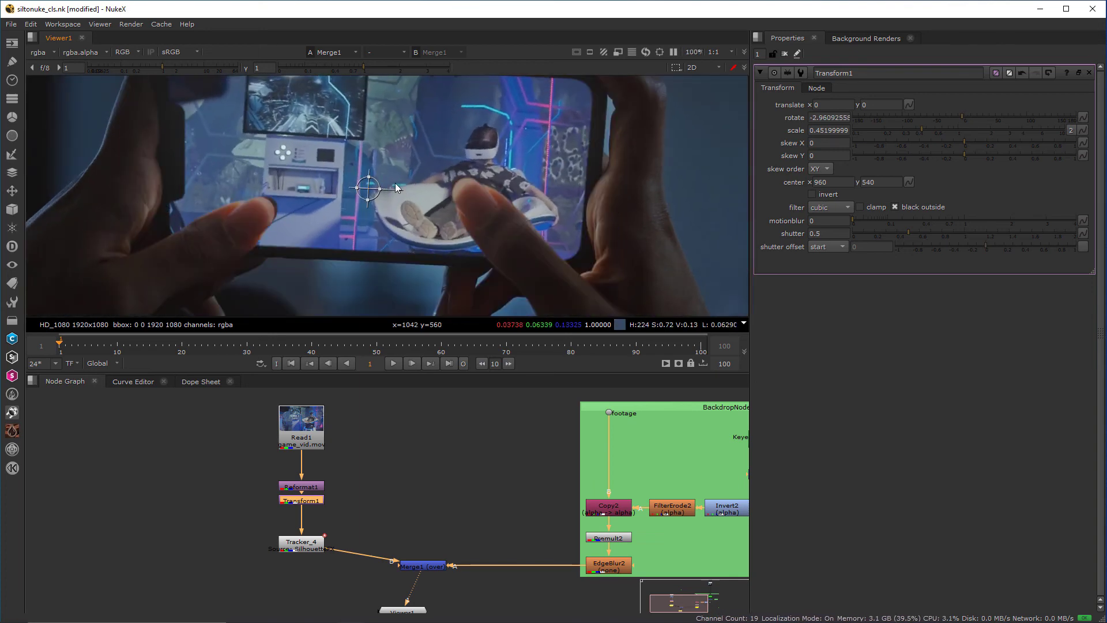
left_click_drag(361, 169, 359, 168)
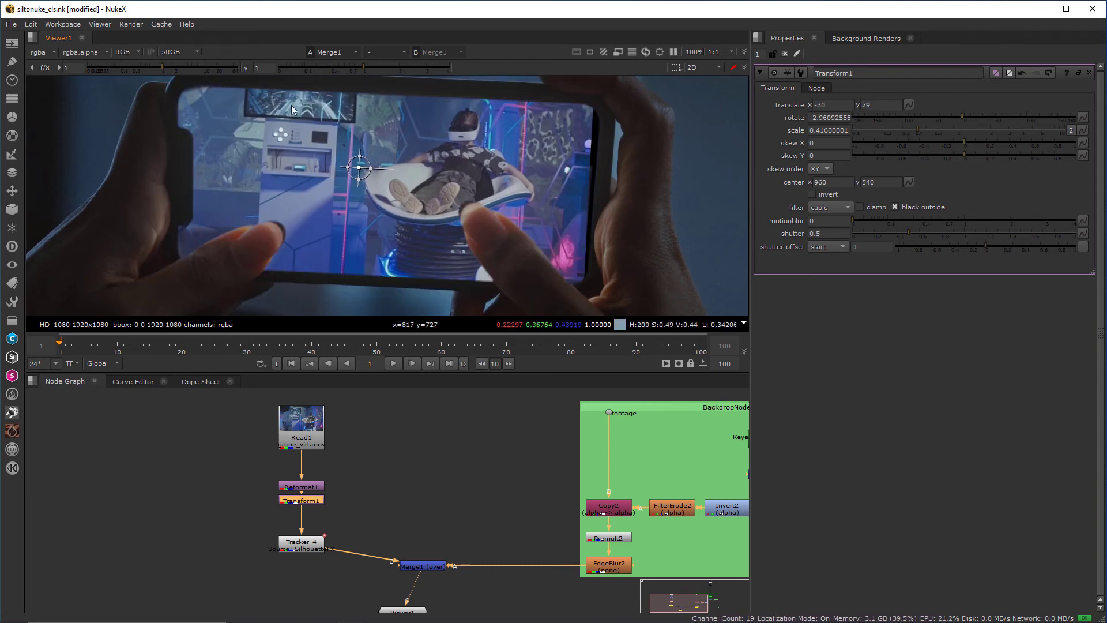
Step: Spread Reformat1 and Transform1 apart and insert a CornerPin node between them
mouse_move(316, 489)
left_mouse_down()
mouse_move(320, 477)
mouse_move(316, 510)
left_mouse_up()
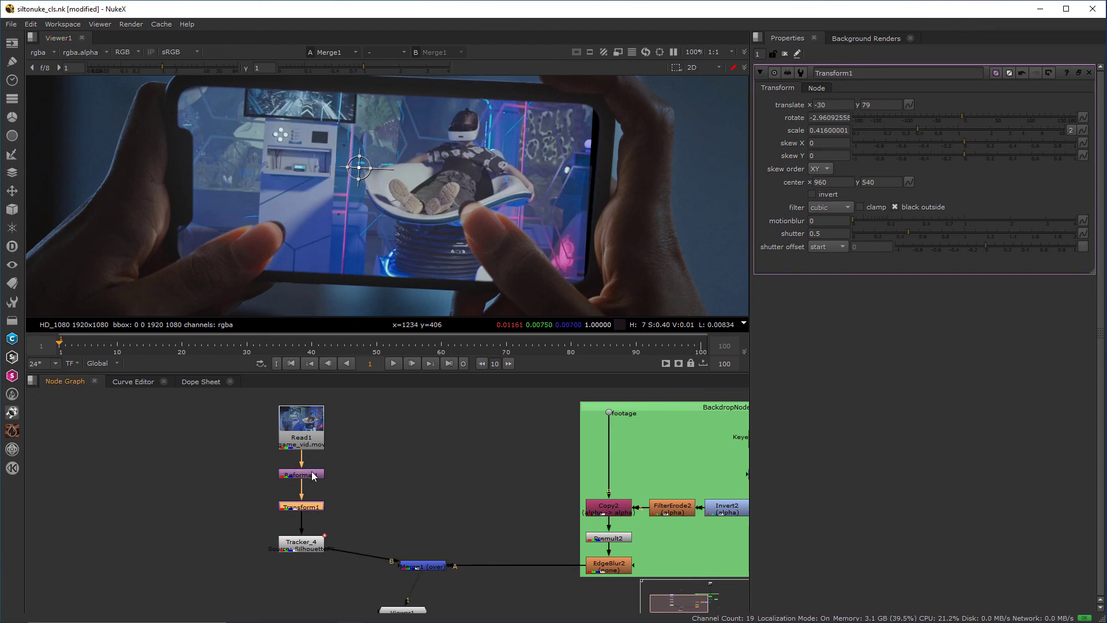
left_click(312, 472)
key("Tab")
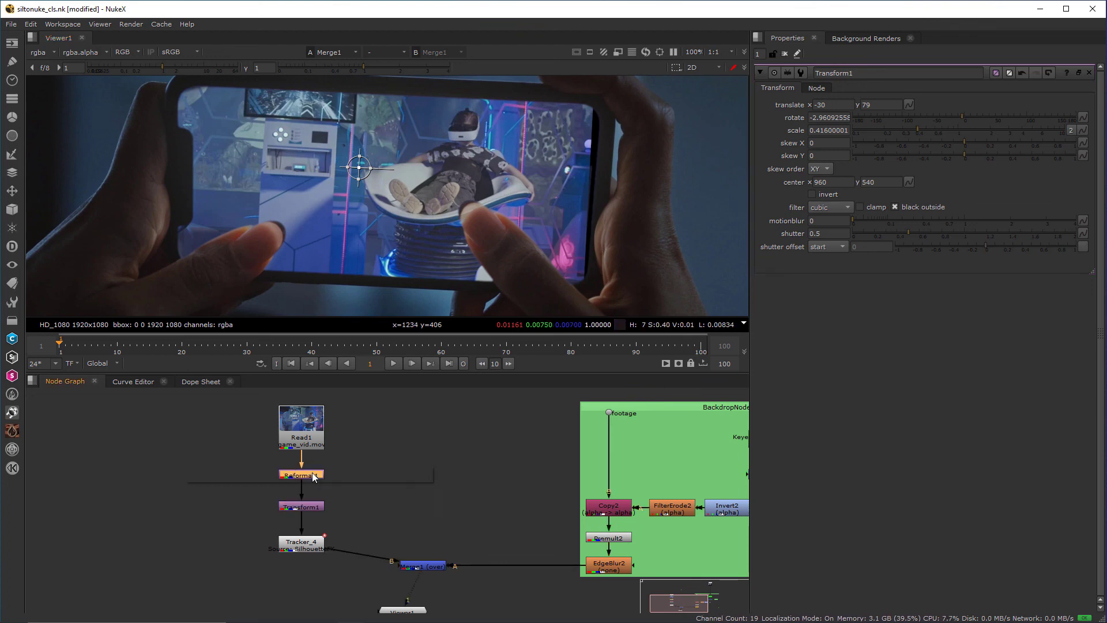
type("cor")
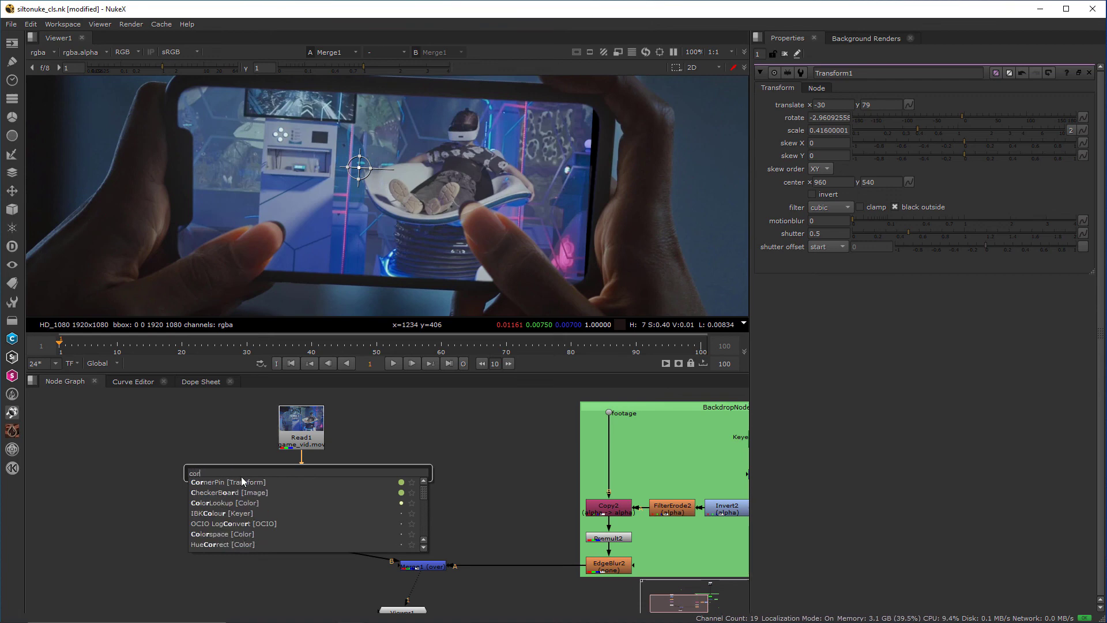
left_click(238, 481)
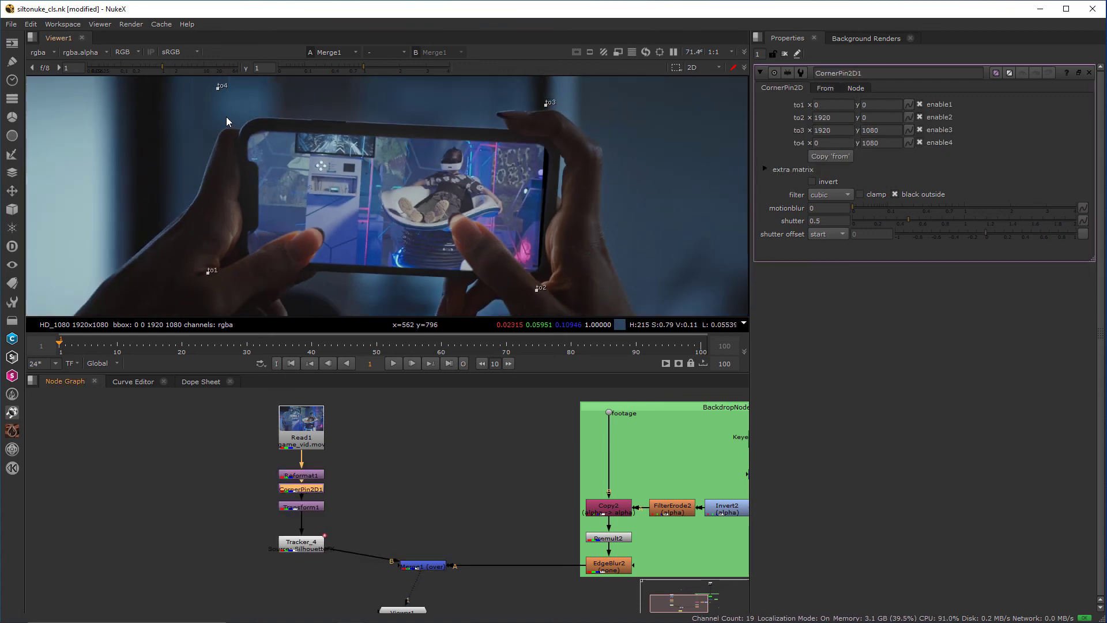
Step: Adjust the corner pin to about to1 60, 84; to2 1976, 0; to3 1984, 1066; and to4 124, 962
left_click_drag(218, 86, 237, 107)
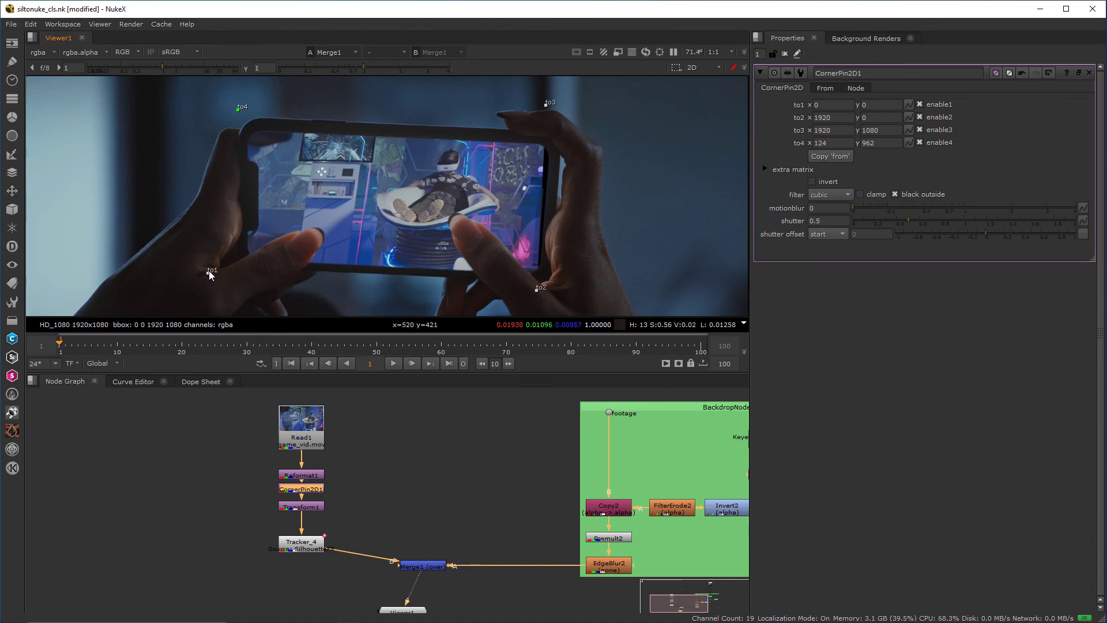
left_click_drag(208, 271, 219, 258)
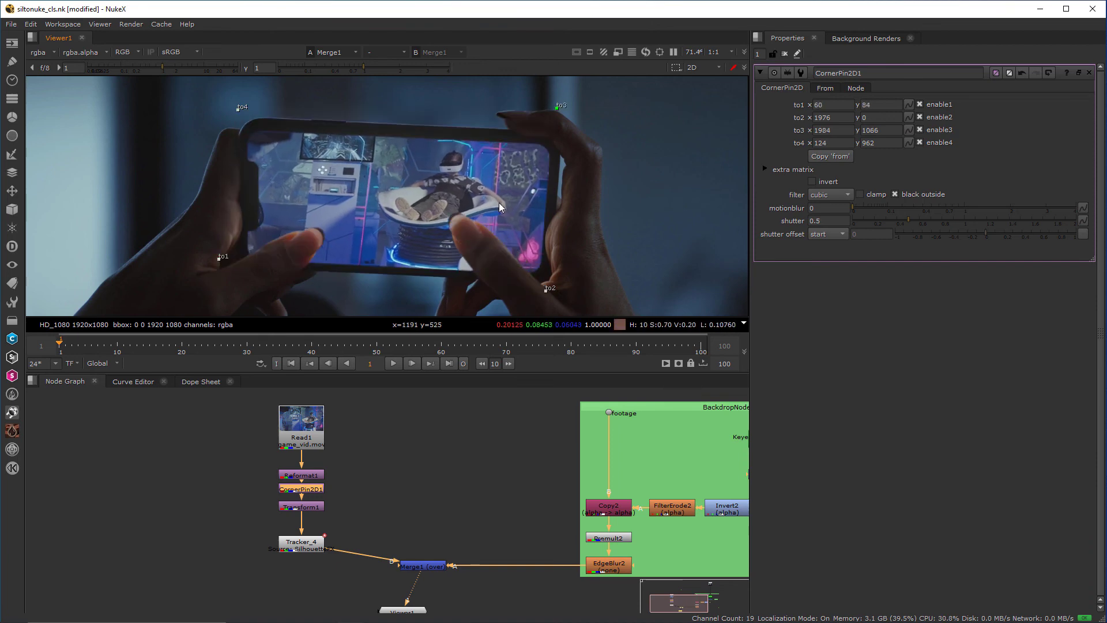
Step: Disable the CornerPin2D1 node
scroll(316, 488, "up", 3)
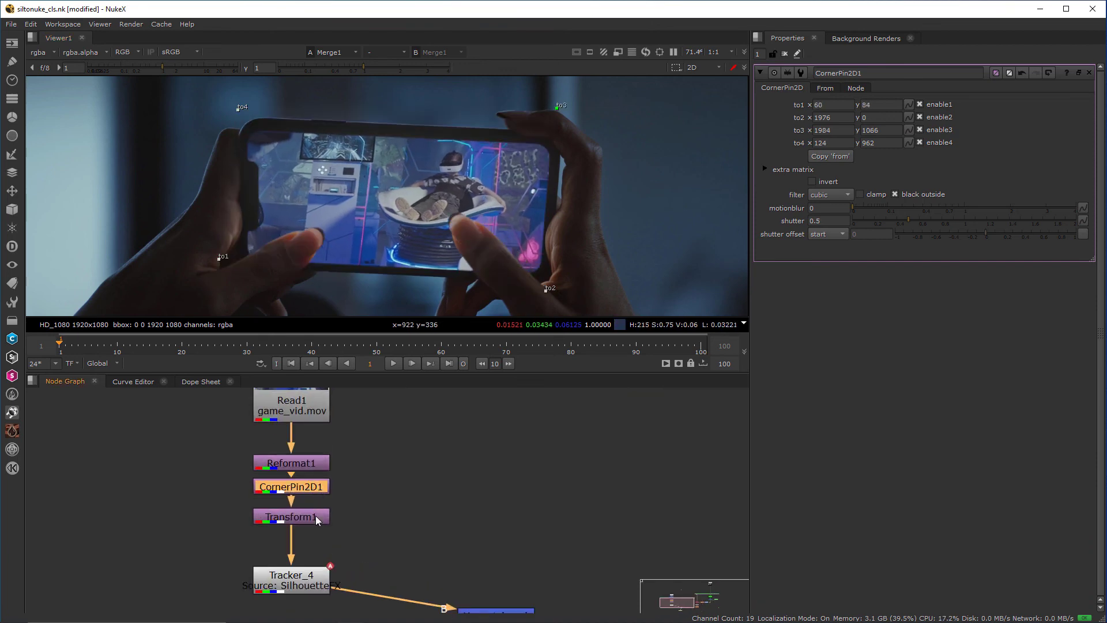
left_click(316, 517)
left_click(310, 490)
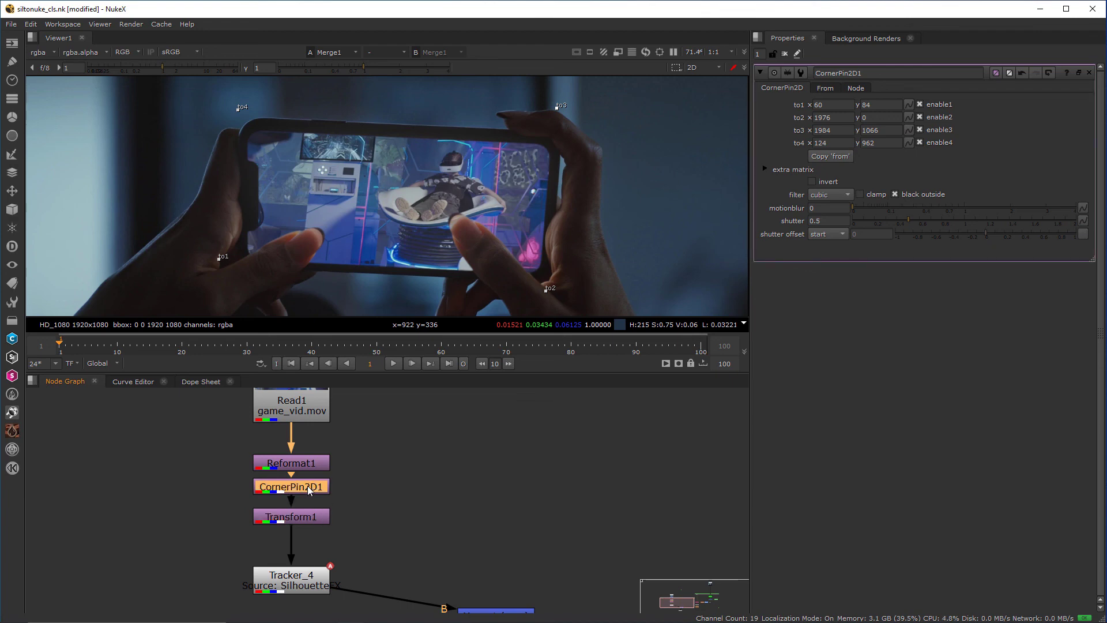
key("d")
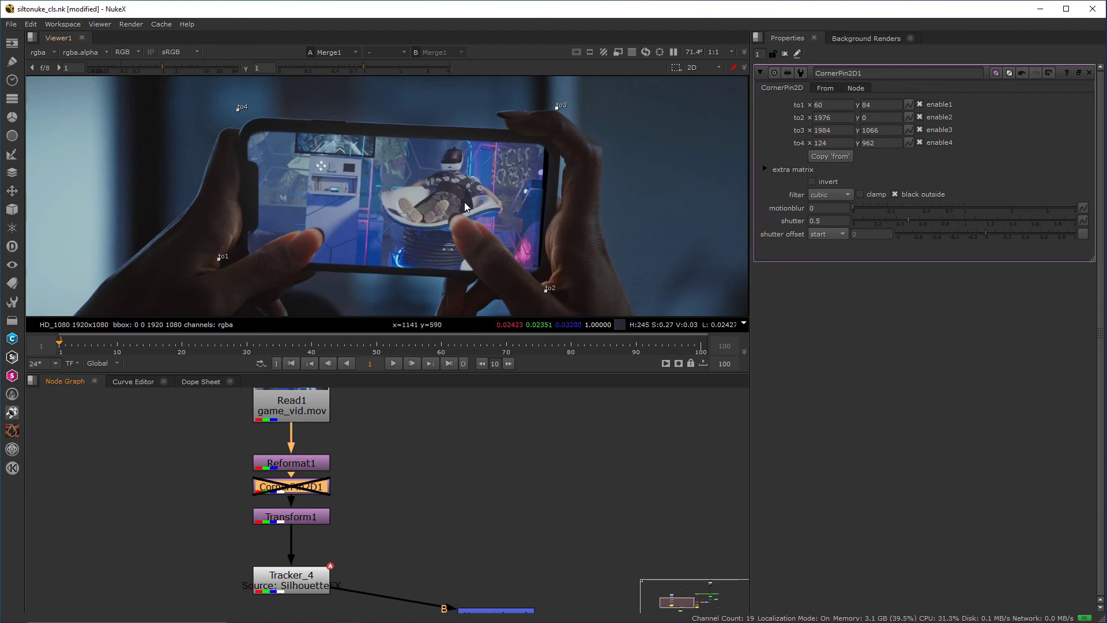
Step: Play back the composite with all node properties closed and check how the insert follows the phone screen
scroll(465, 203, "up", 1)
left_click(385, 387)
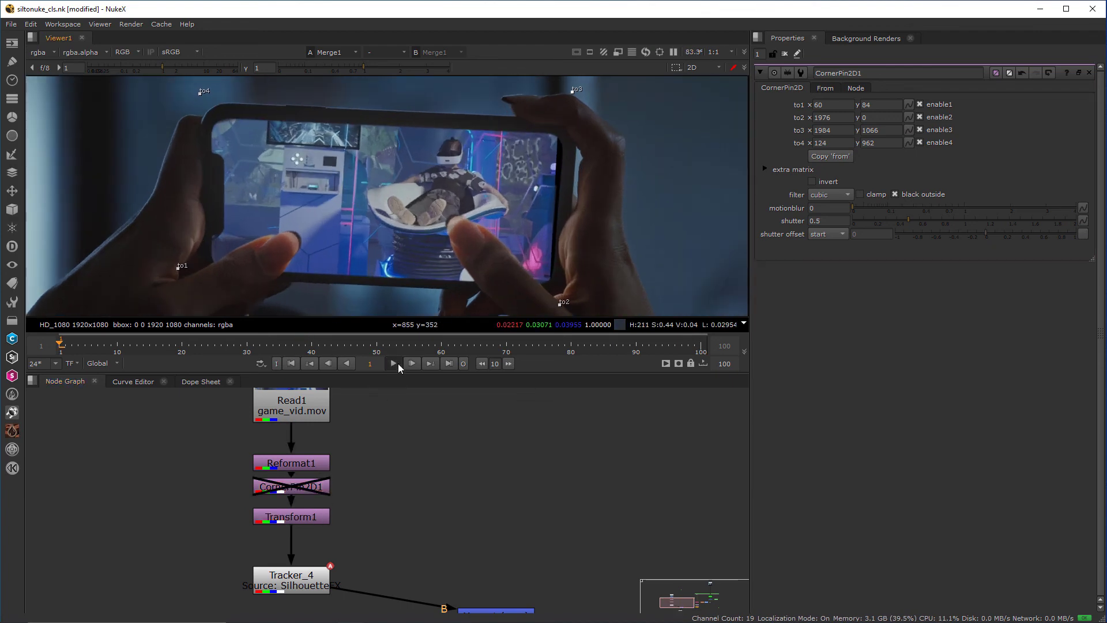
left_click(394, 363)
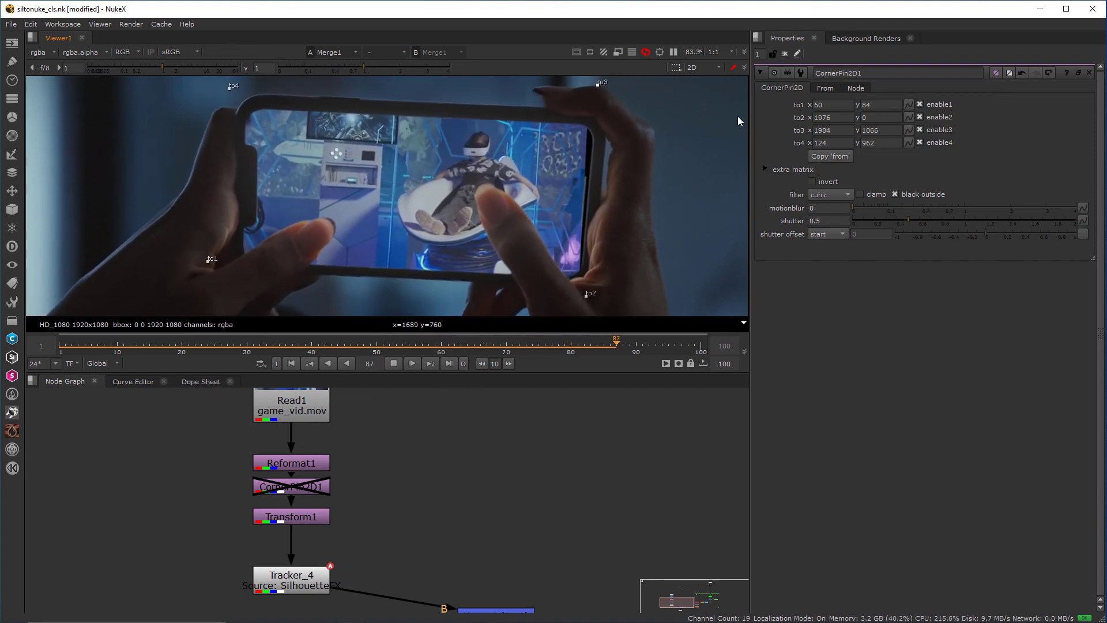
left_click(784, 54)
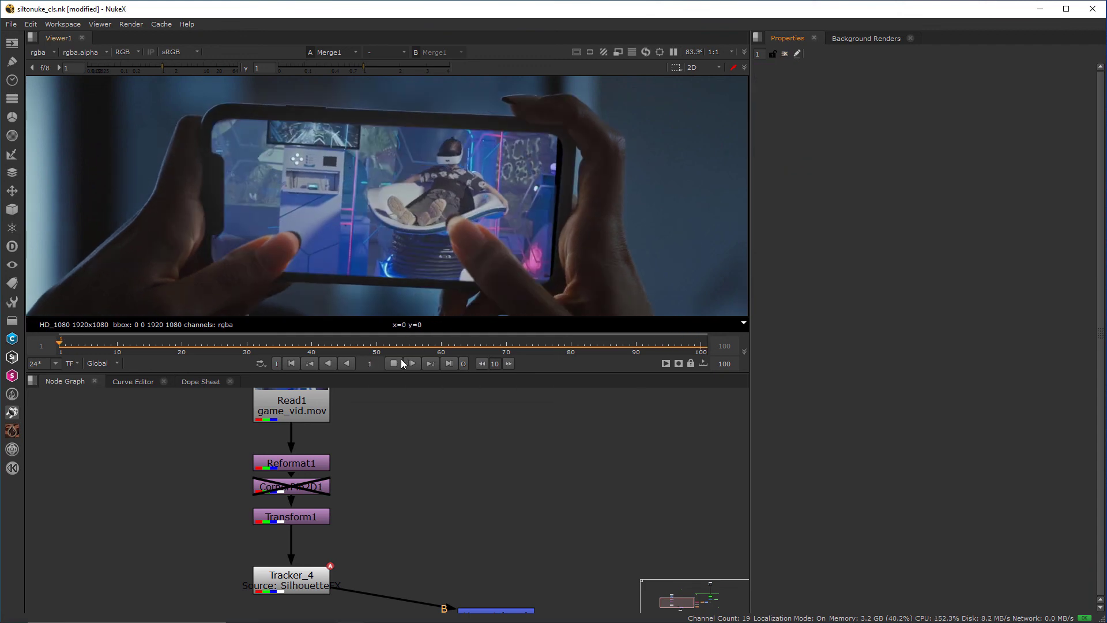
left_click(394, 363)
scroll(357, 275, "up", 1)
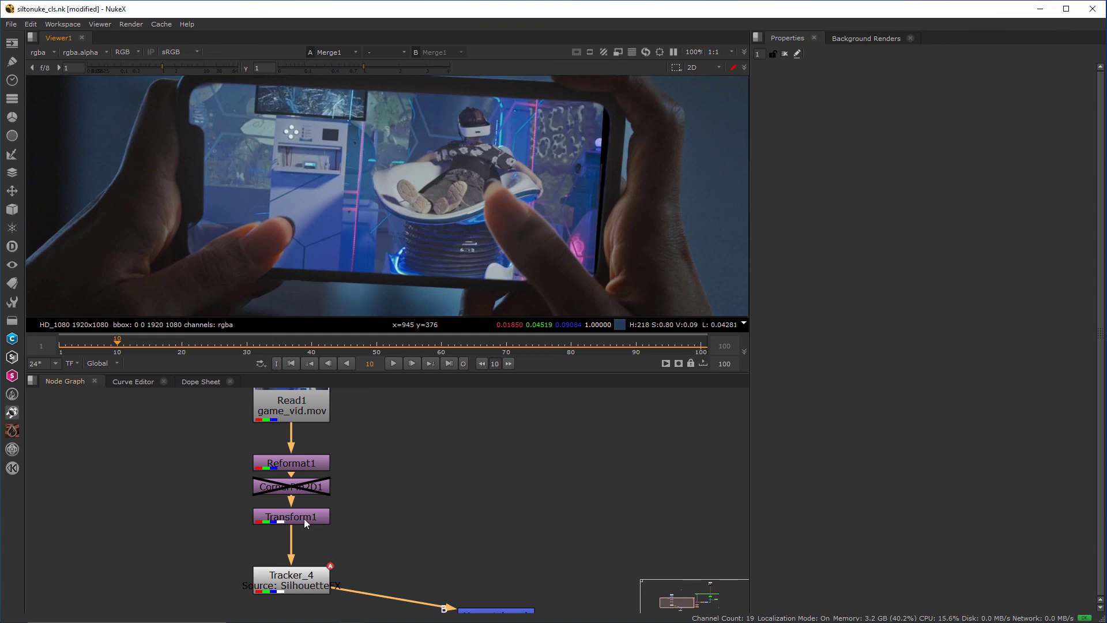
Step: Make room above Tracker_4 and insert a second Transform node between Transform1 and Tracker_4
left_click_drag(306, 524, 306, 521)
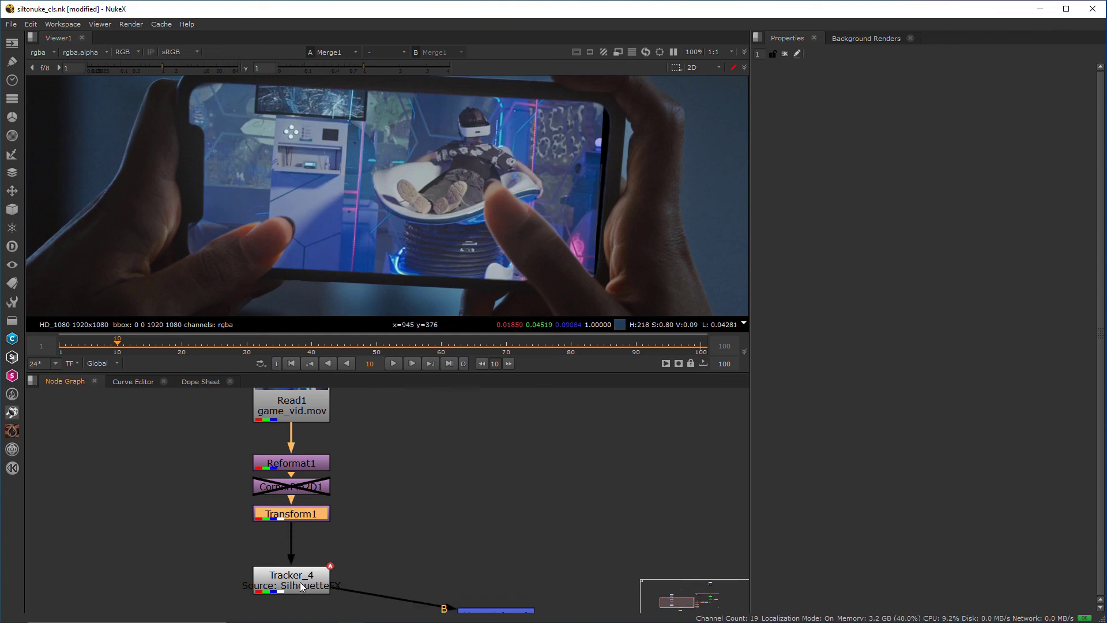
scroll(379, 516, "down", 1)
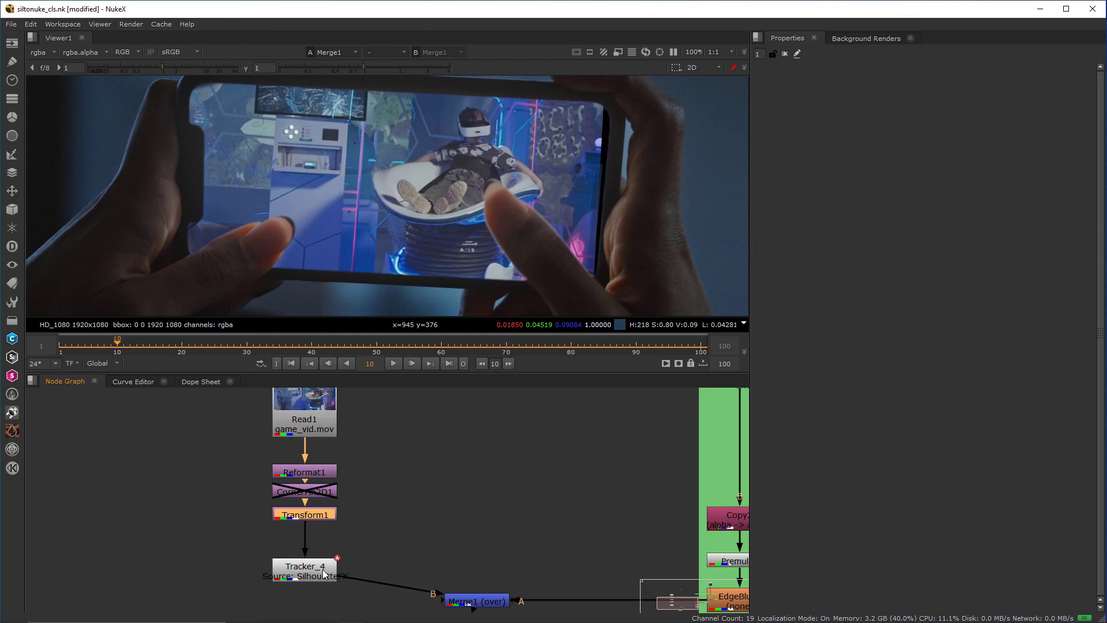
left_click_drag(323, 570, 323, 581)
left_click(323, 517)
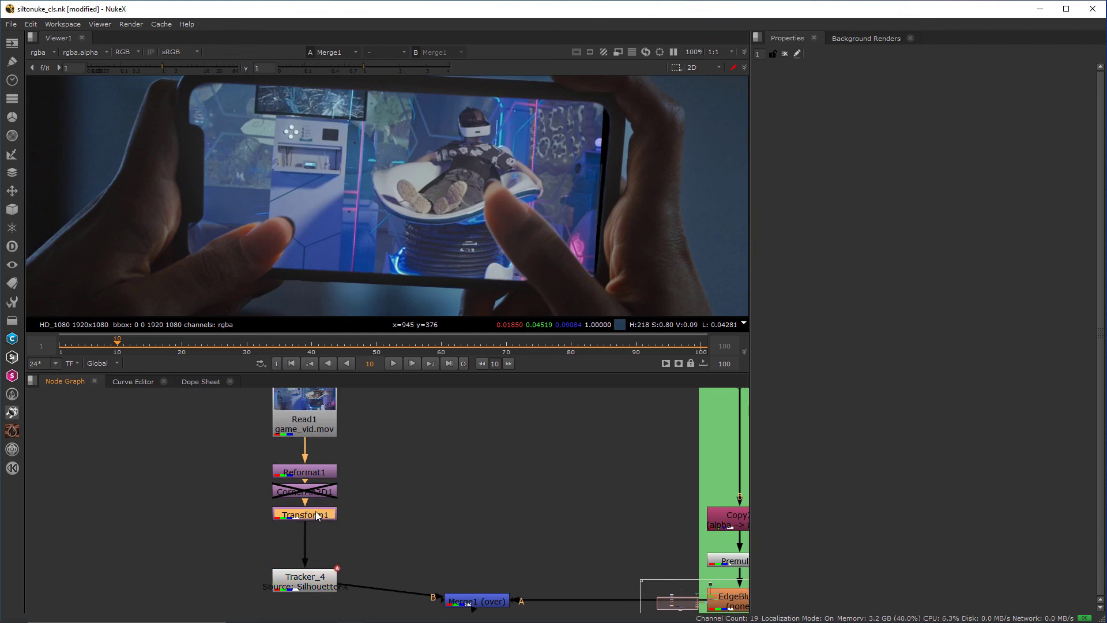
key("Tab")
type("ta")
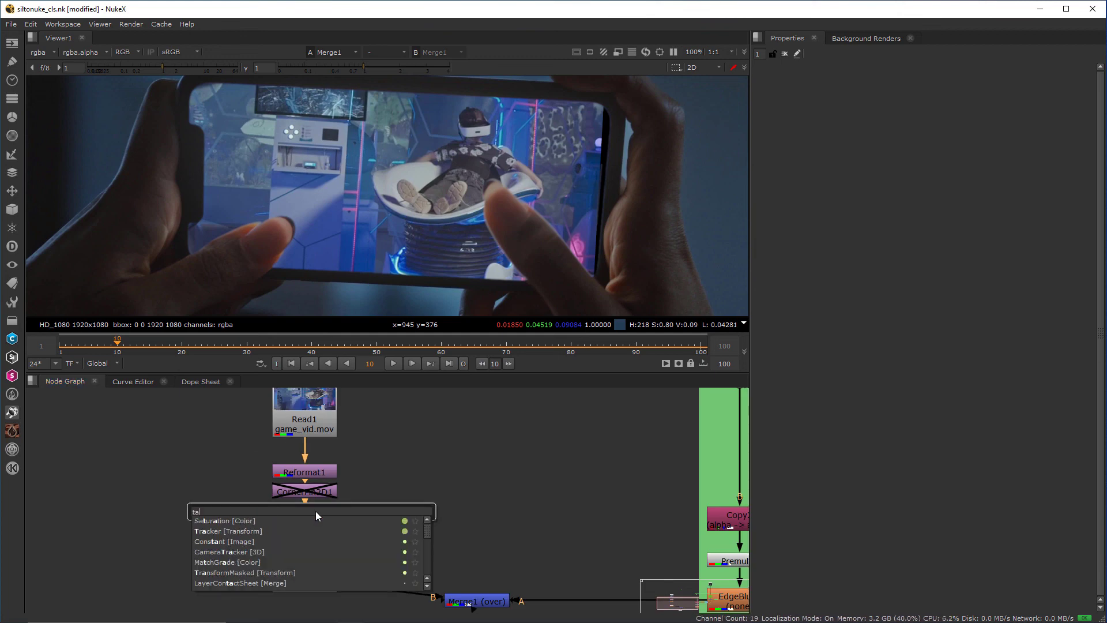
type("nsform [Transform")
key("Return")
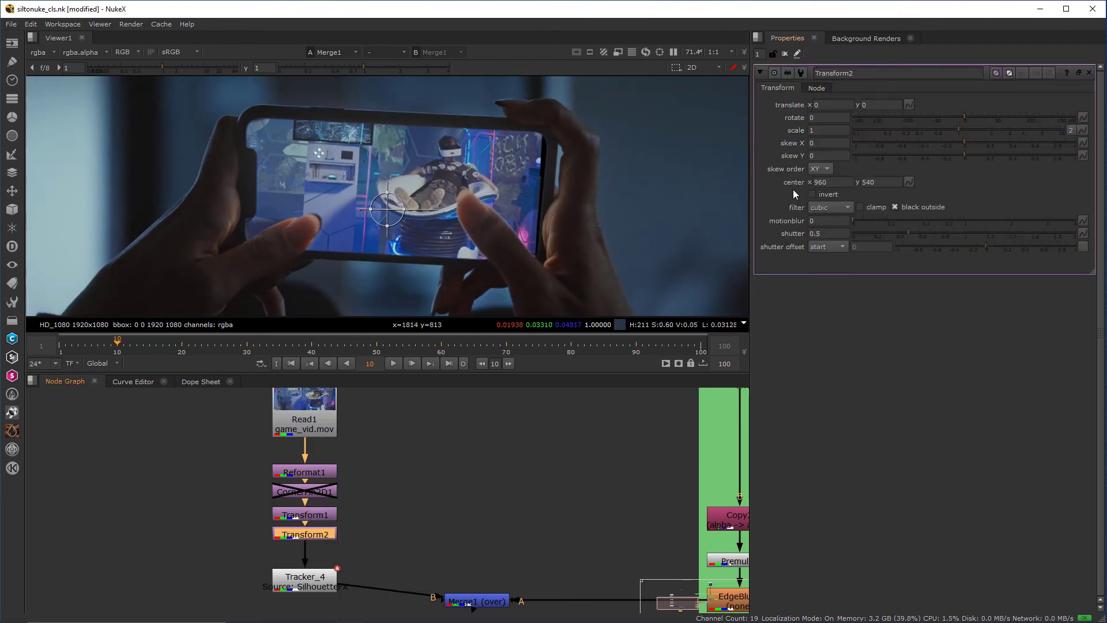
Step: Set keyframes on all of Transform2's knobs at frame 10
left_click(909, 104)
left_click(929, 116)
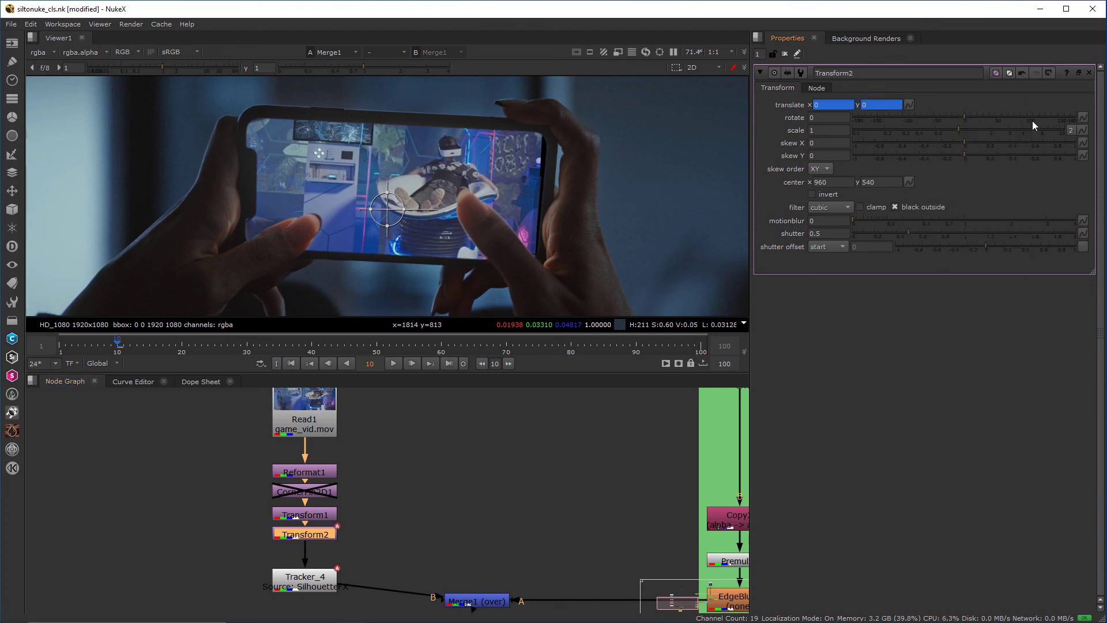
right_click(936, 105)
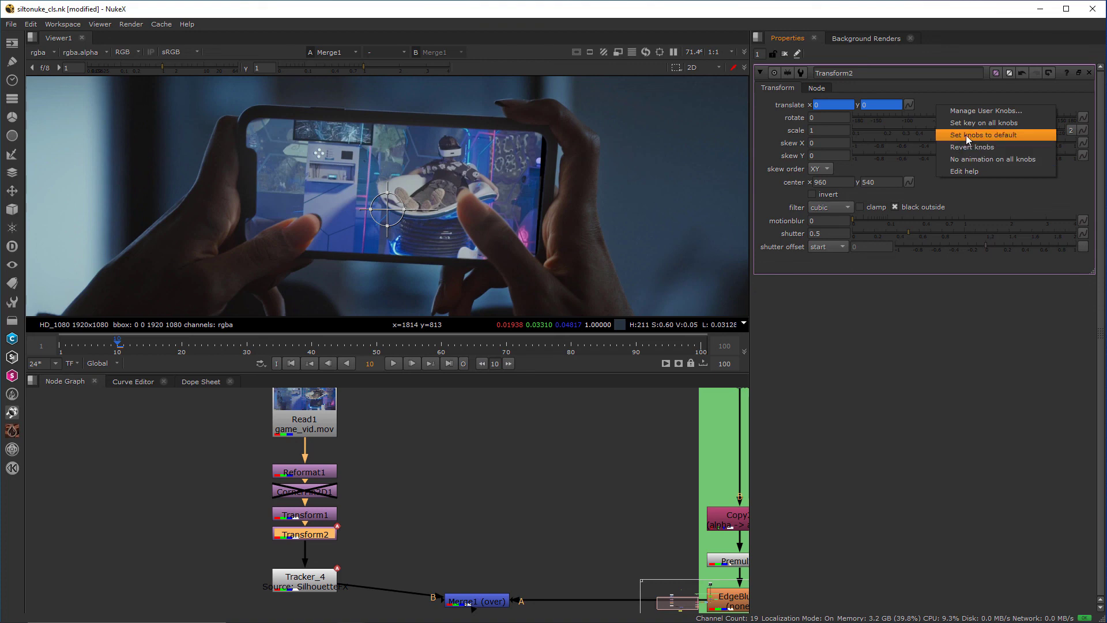
left_click(978, 123)
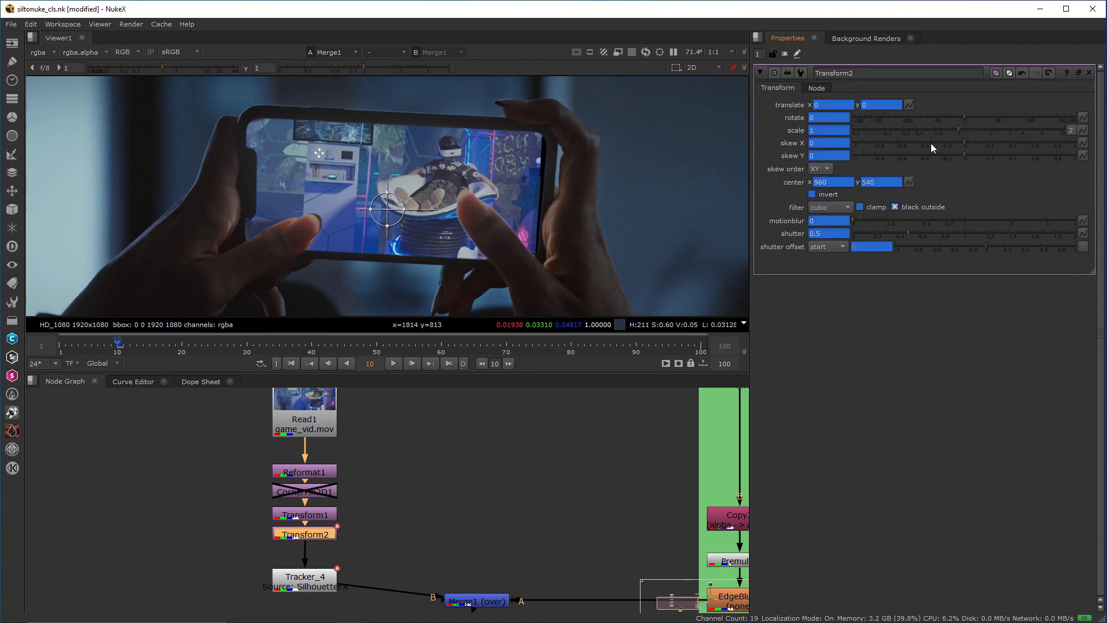
Step: Scrub to frame 47 to check the keyed Transform2, and delete that node from the insert branch
left_click(323, 345)
left_click_drag(323, 345, 357, 345)
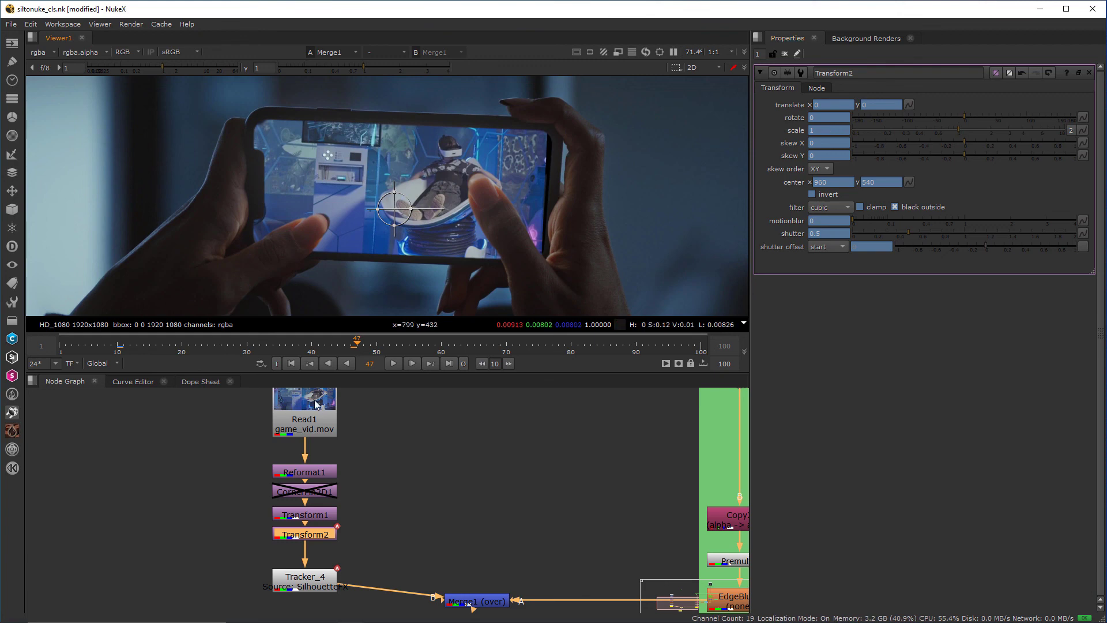
key("Delete")
key("f")
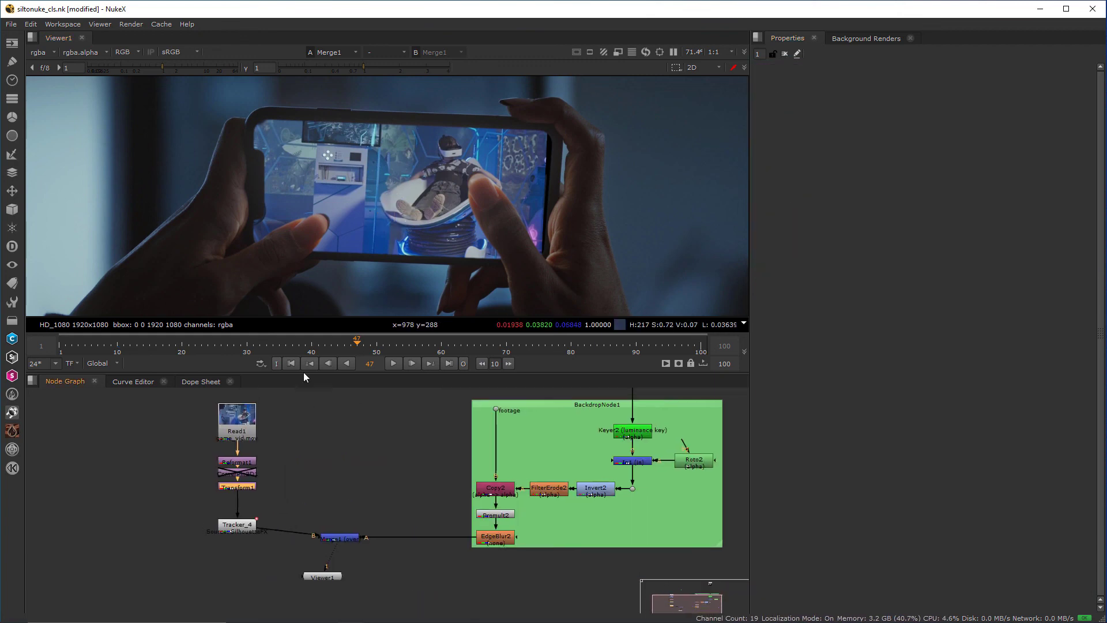
Step: Enlarge the viewer area and play the composite from the first frame to review the tracked insert
left_click(290, 363)
left_click_drag(370, 377, 234, 410)
left_click(389, 394)
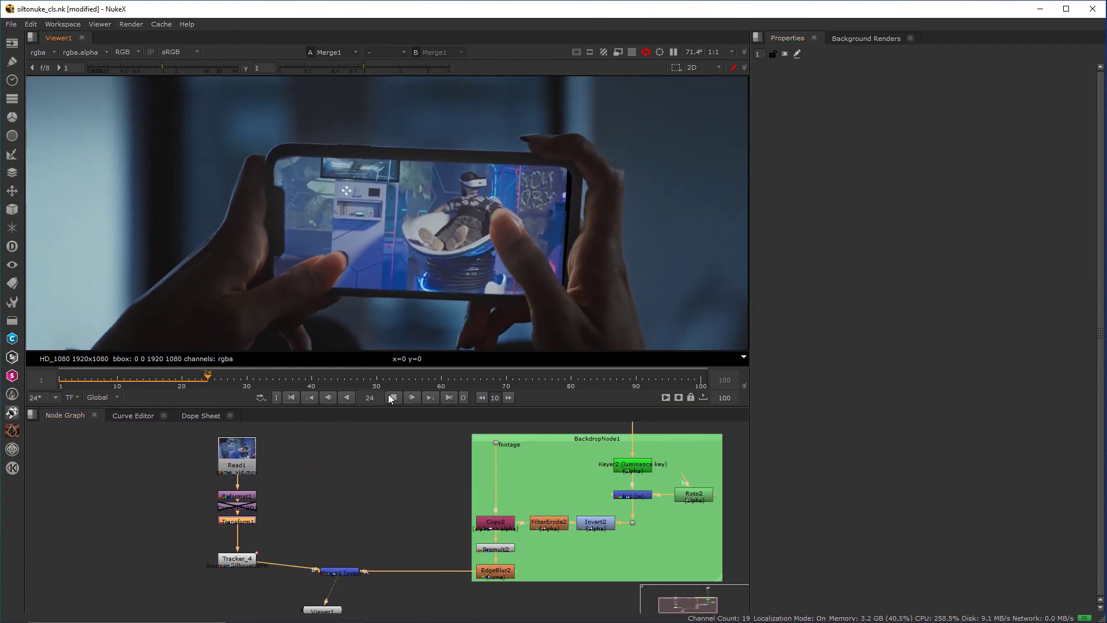